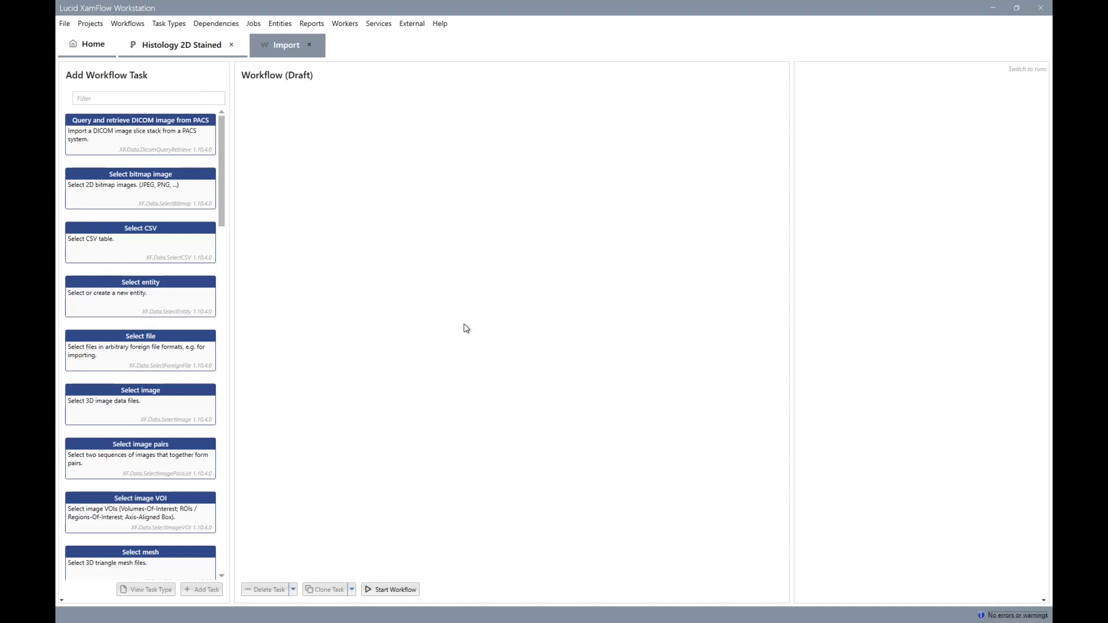
# Add a Select file task to the workflow and place an Import Image task below it
pyautogui.click(169, 362)
pyautogui.doubleClick(128, 352)
pyautogui.write('import')
pyautogui.moveTo(155, 123); pyautogui.dragTo(356, 196)
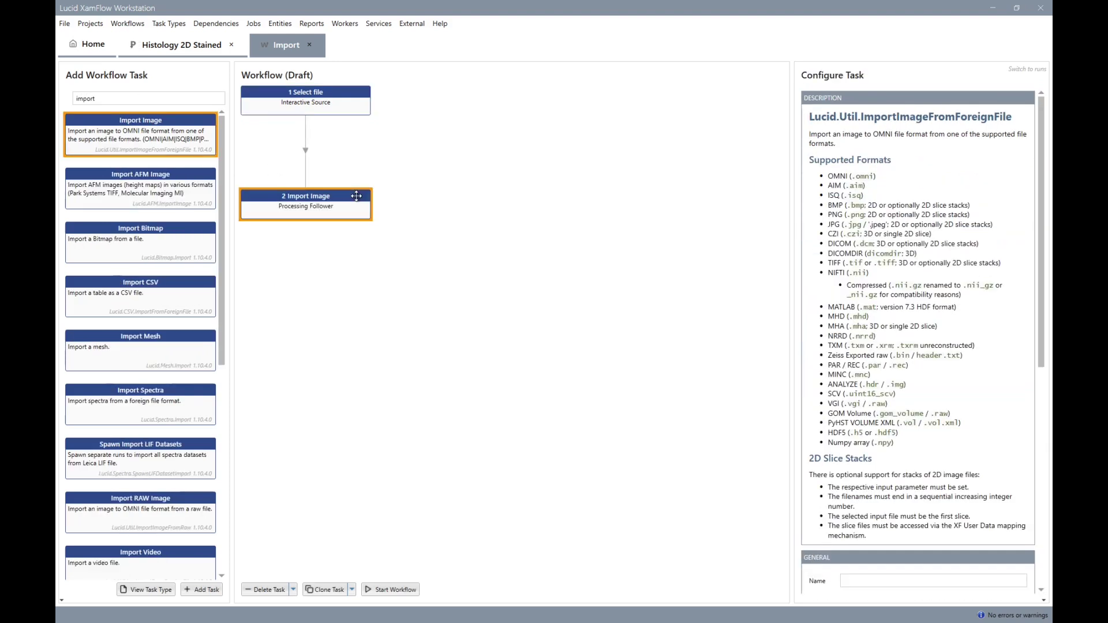
# Set Import Image's RGB-to-grayscale and 2D-stack-to-3D conversions to No, and mark its image output as a favorite
pyautogui.scroll(-5, 856, 421)
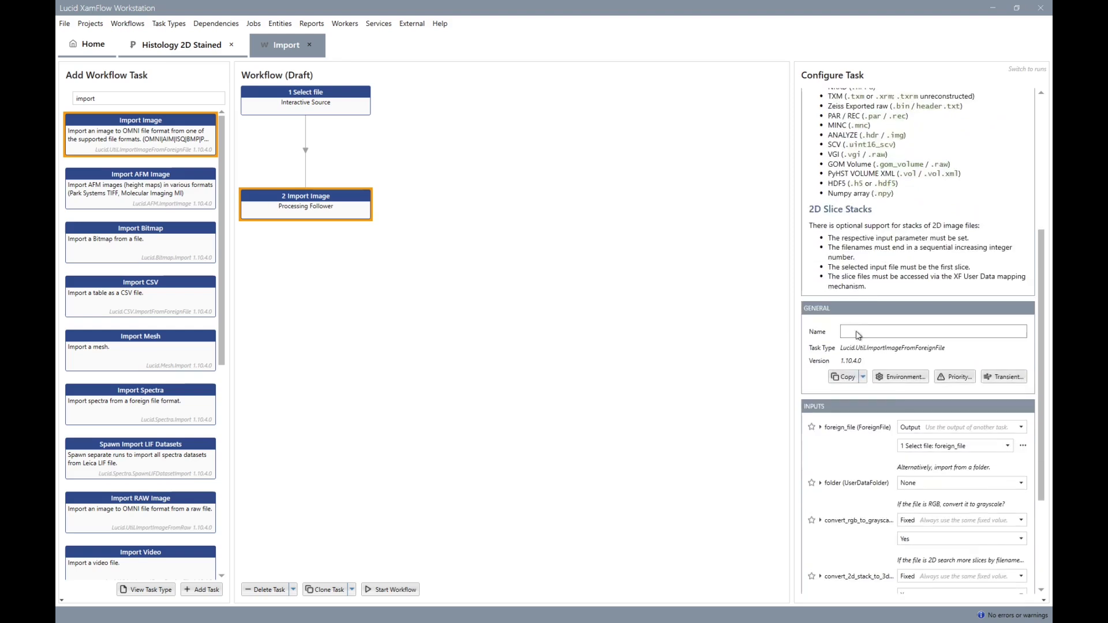
pyautogui.scroll(-2, 856, 421)
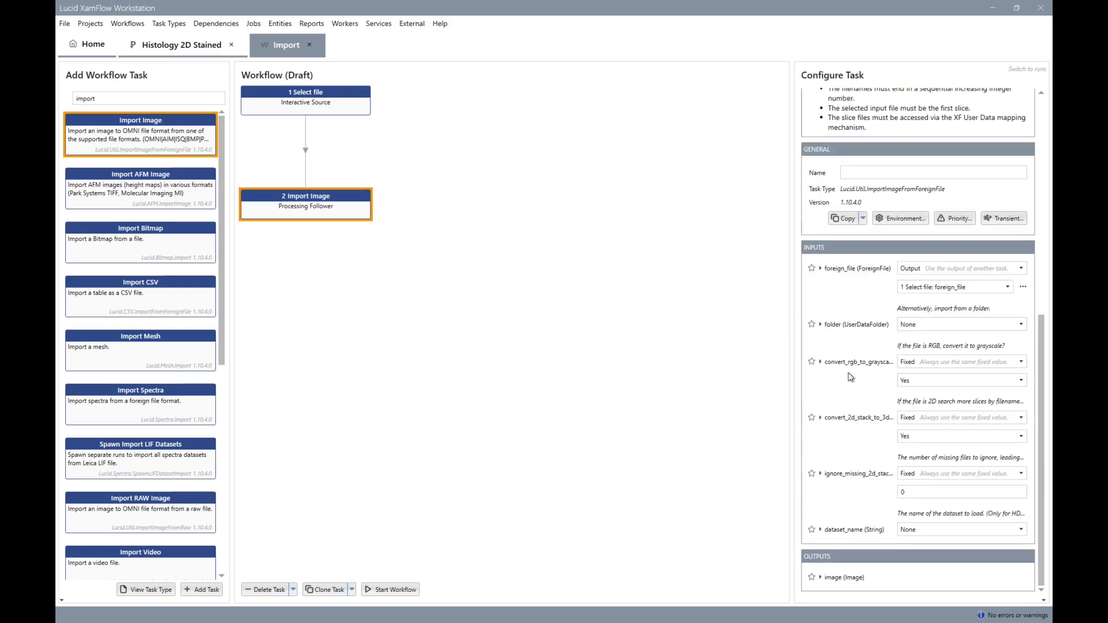
pyautogui.click(912, 380)
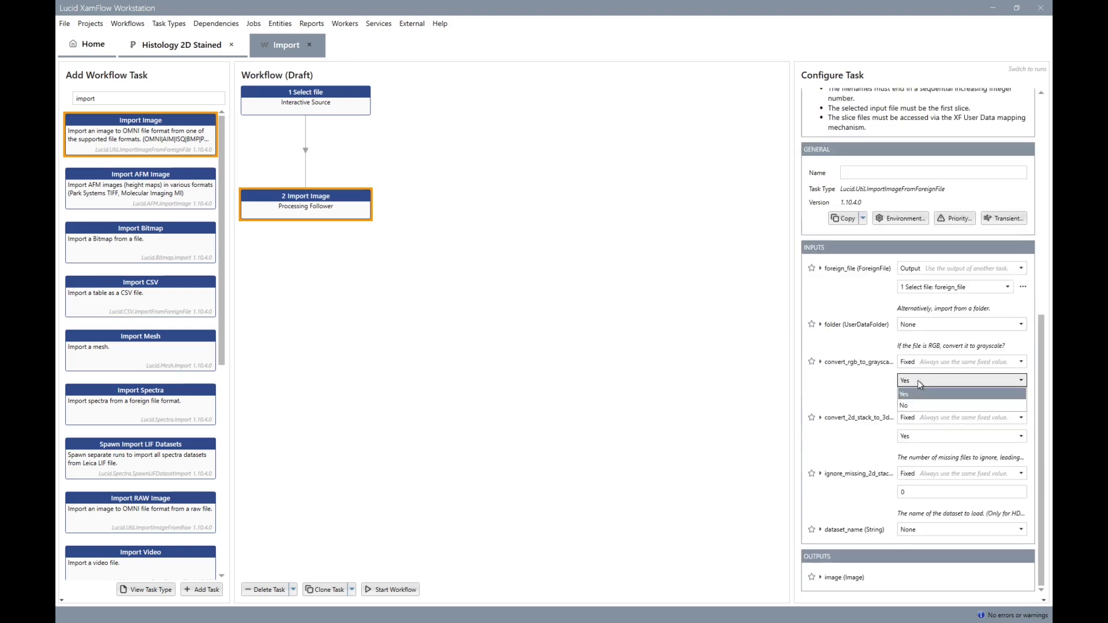
pyautogui.click(914, 405)
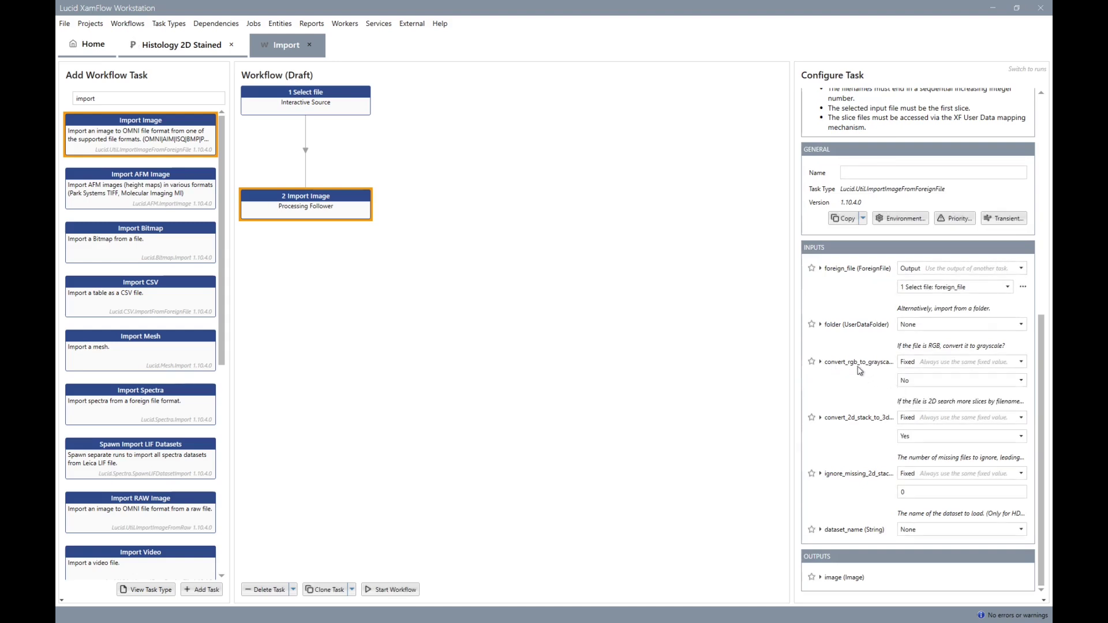
pyautogui.click(909, 437)
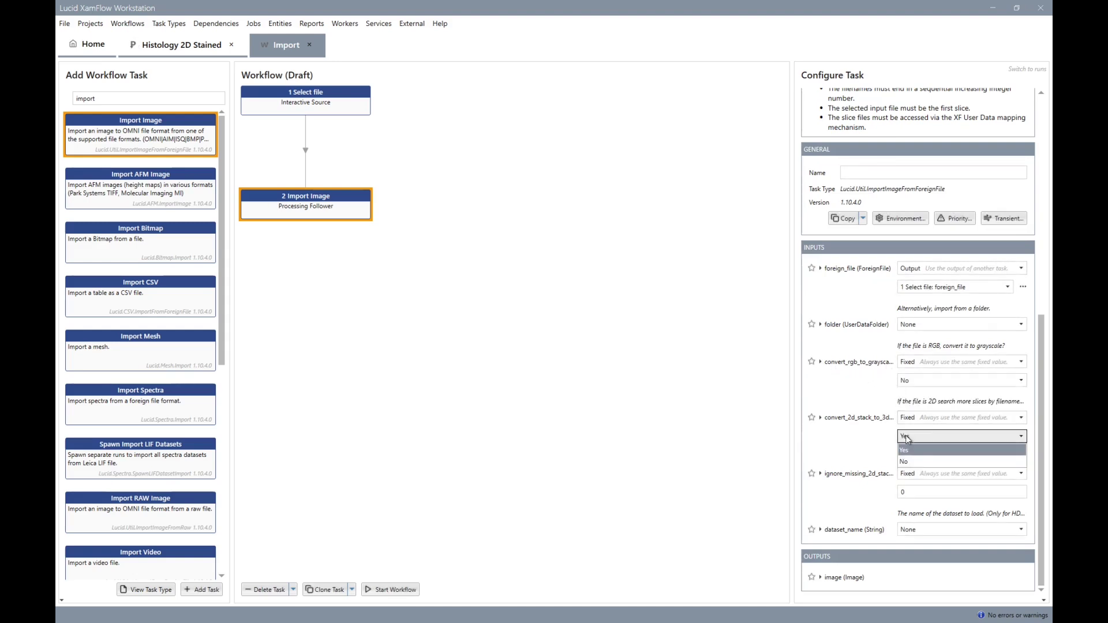
pyautogui.click(917, 465)
pyautogui.click(812, 578)
# Find the Override Image Resolution task type and add it to the workflow after Import Image
pyautogui.click(166, 104)
pyautogui.hotkey('ctrl', 'a')
pyautogui.write('overri')
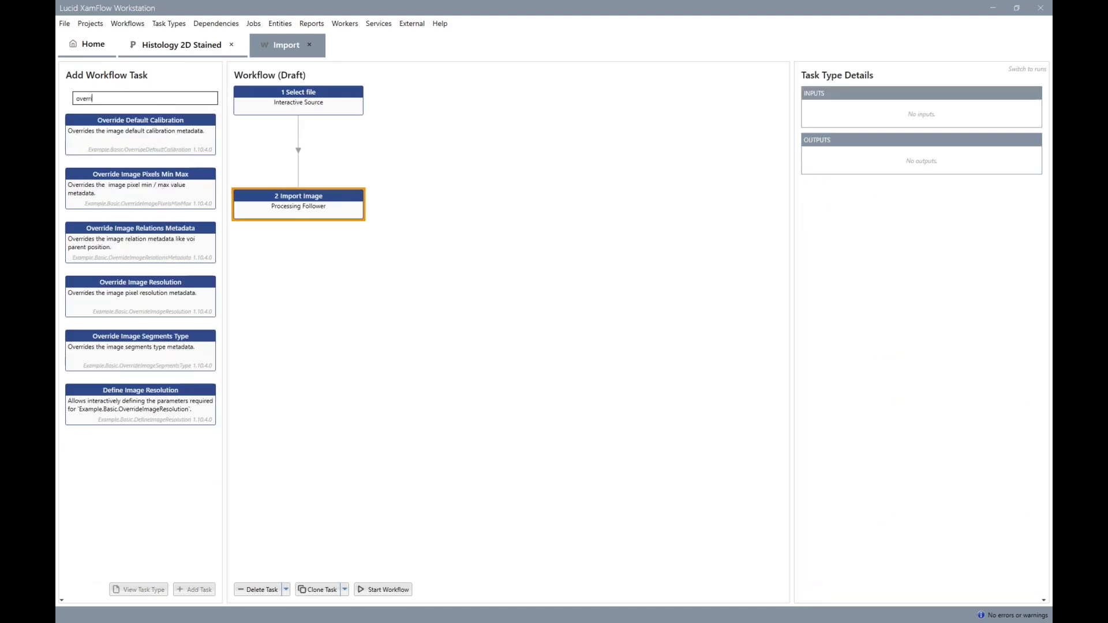
pyautogui.click(155, 293)
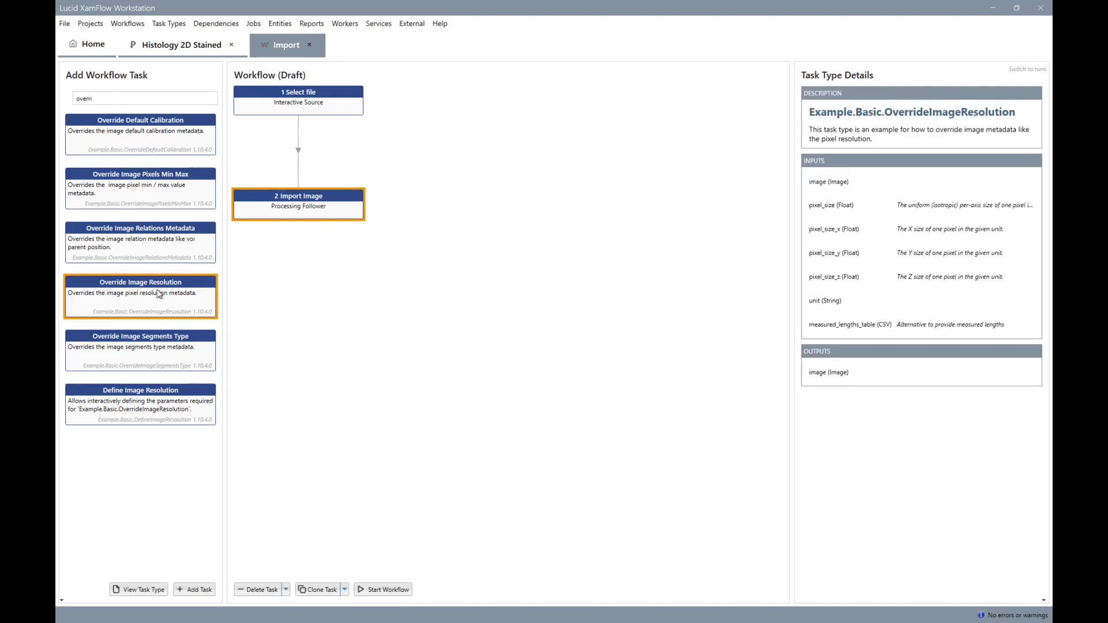
pyautogui.doubleClick(160, 295)
# Rearrange the workflow with Import Image directly beneath Select file and Override Image Resolution beside Select file in a second column
pyautogui.moveTo(330, 193); pyautogui.dragTo(339, 120)
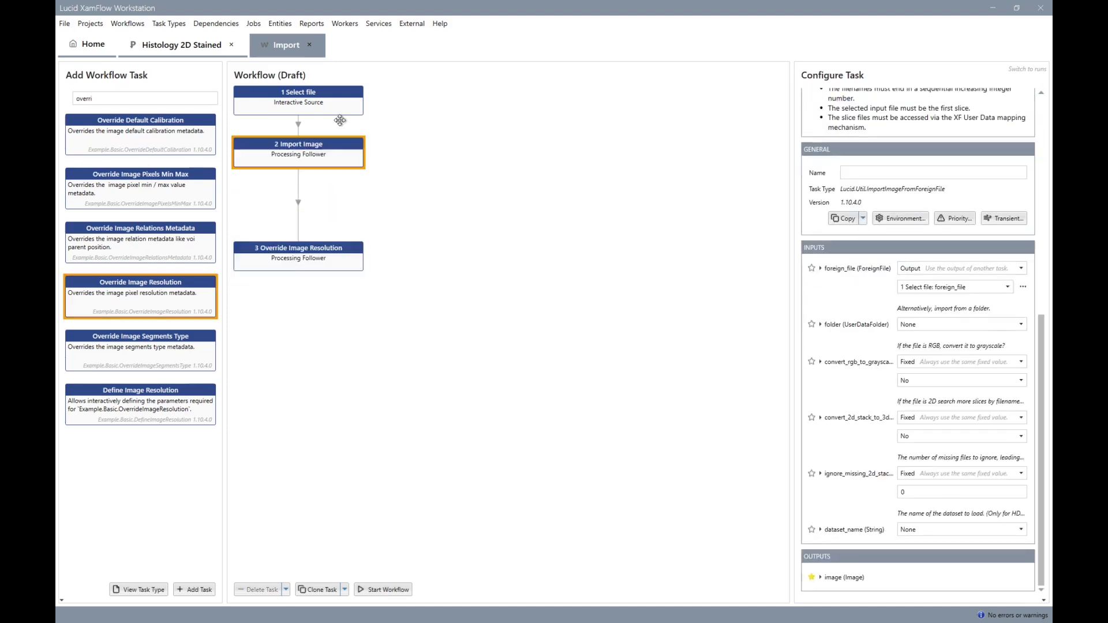
pyautogui.click(336, 199)
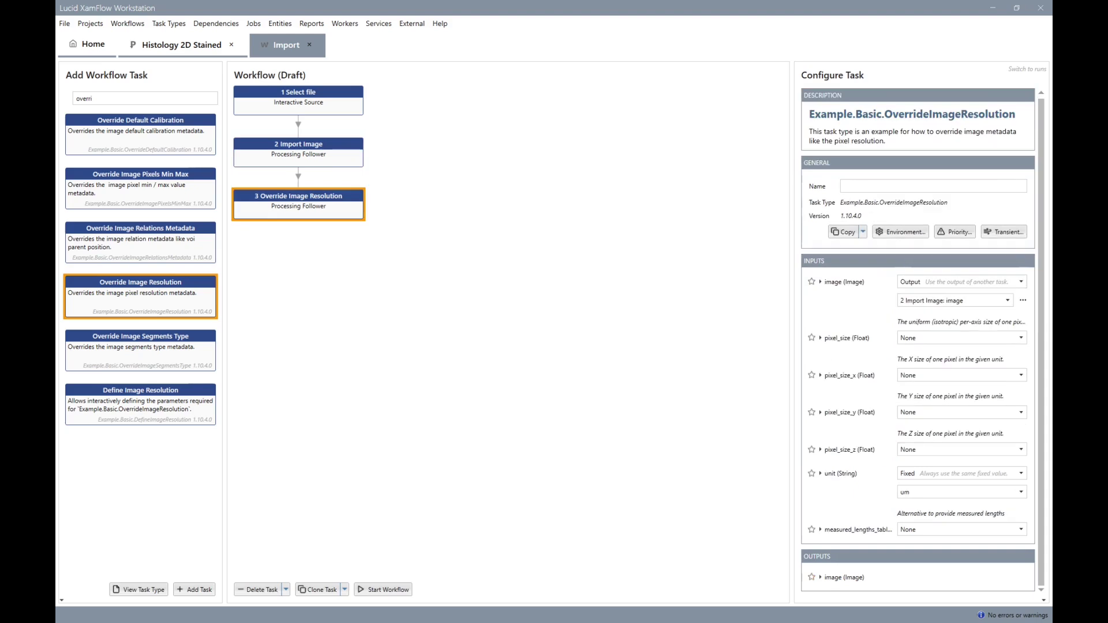
pyautogui.moveTo(342, 199); pyautogui.dragTo(458, 102)
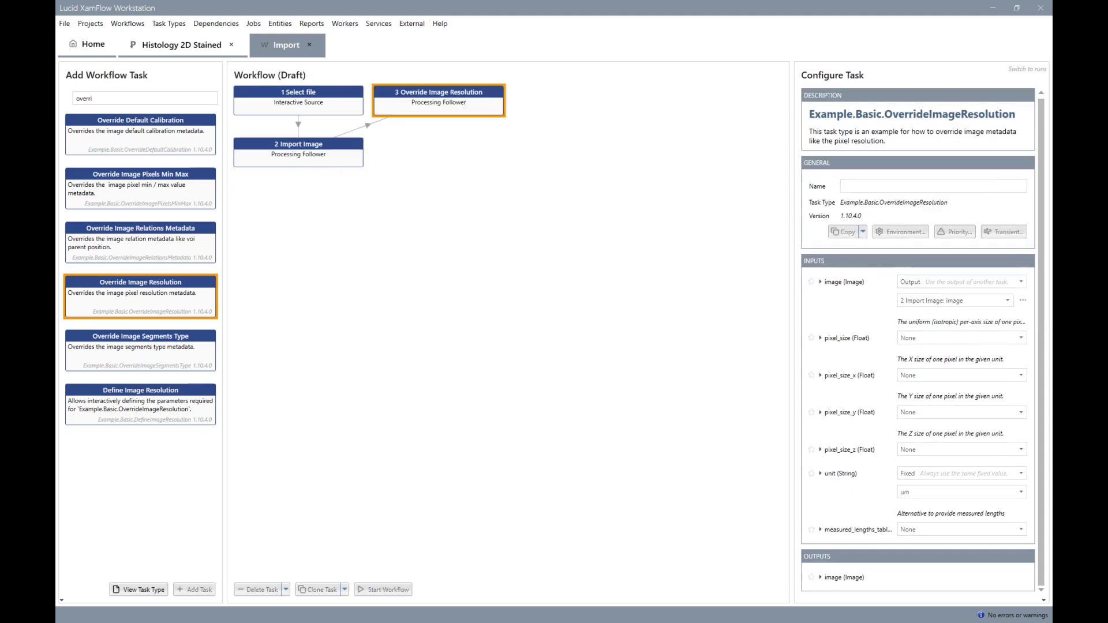
# Give Override Image Resolution a fixed uniform pixel size of 0.1 with the unit um
pyautogui.click(914, 339)
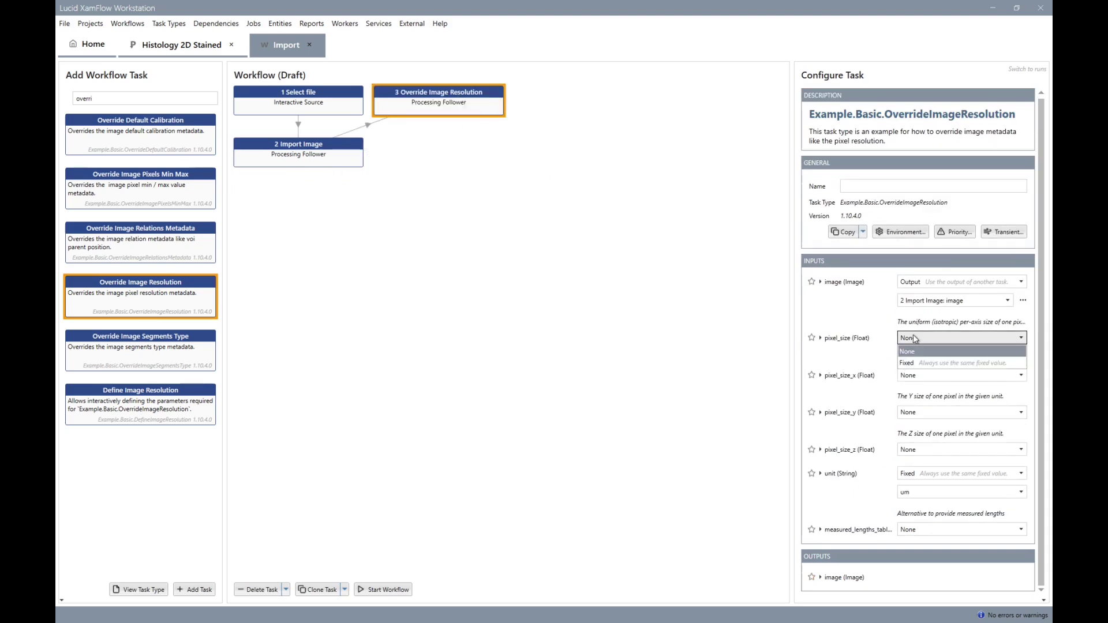
pyautogui.click(915, 364)
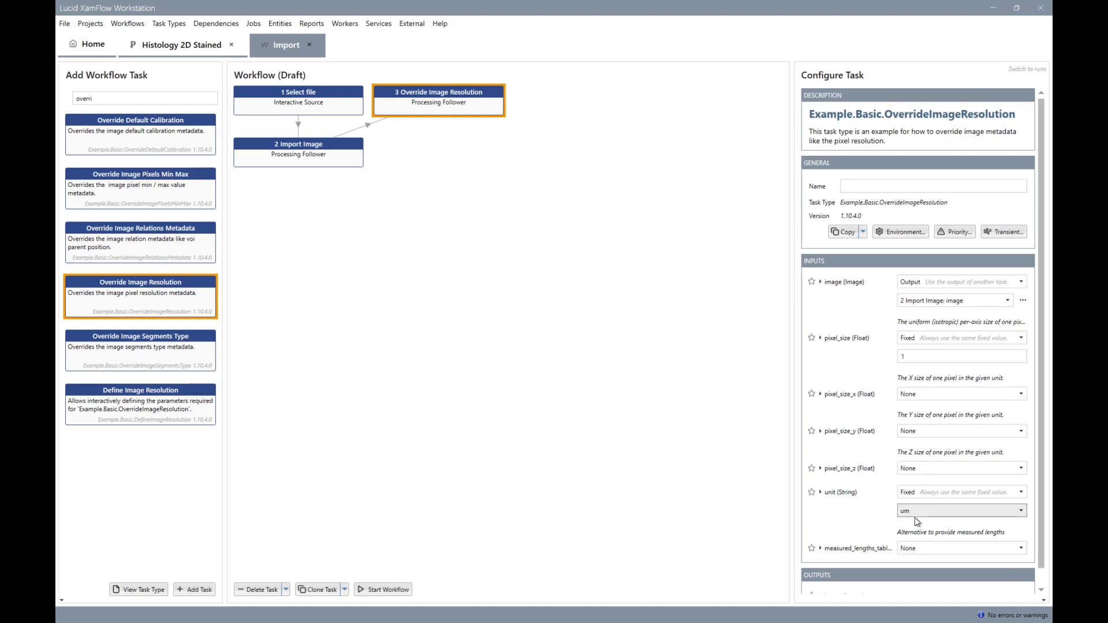
pyautogui.click(915, 517)
pyautogui.click(923, 361)
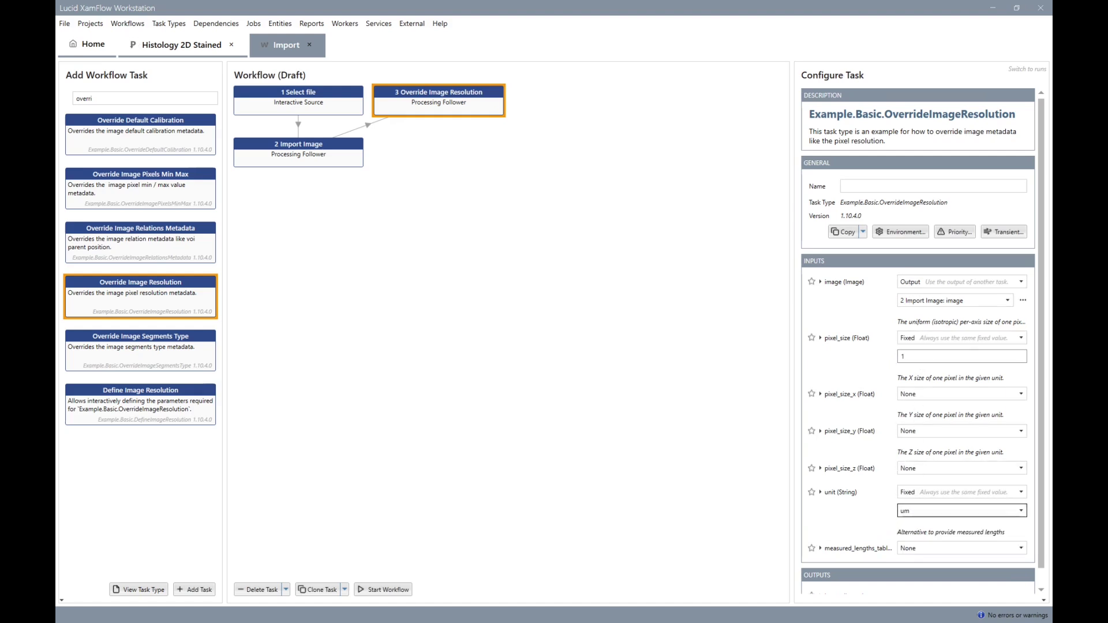
pyautogui.hotkey('ctrl', 'a')
pyautogui.write('0.1')
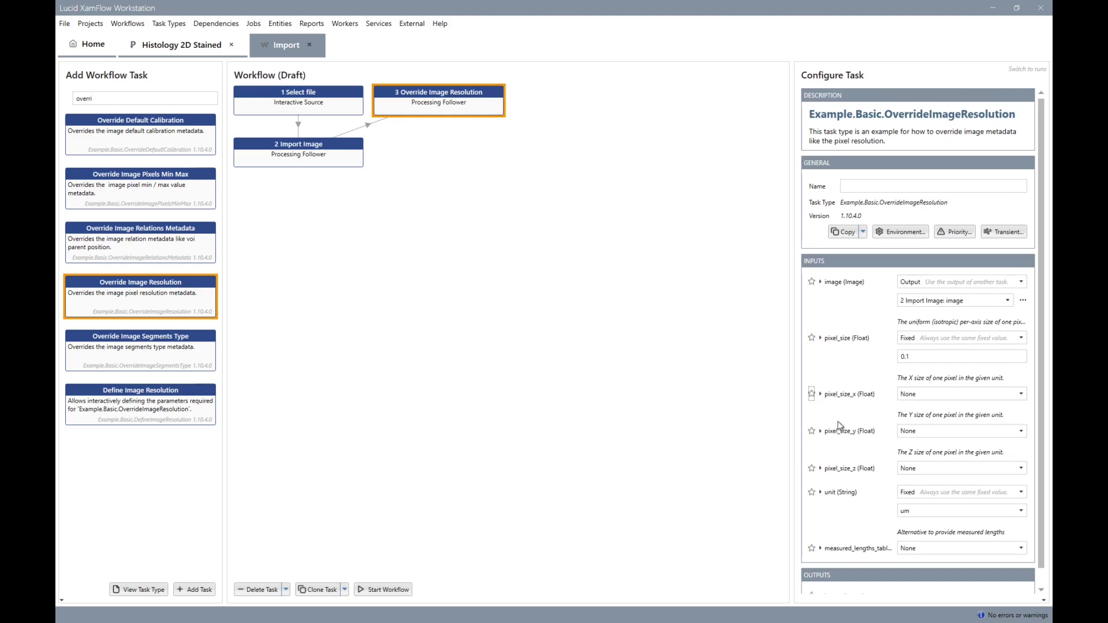
pyautogui.scroll(-1, 839, 425)
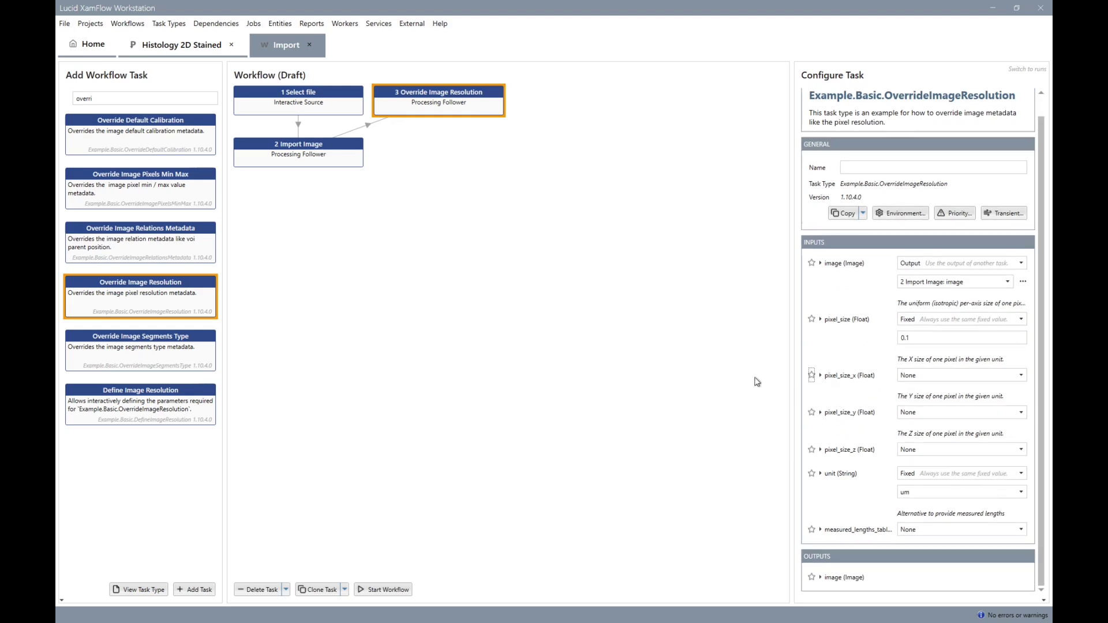
# Start the workflow and finish its Select file task with Sample 000.tif through Sample 003.tif from the Human folder
pyautogui.click(382, 589)
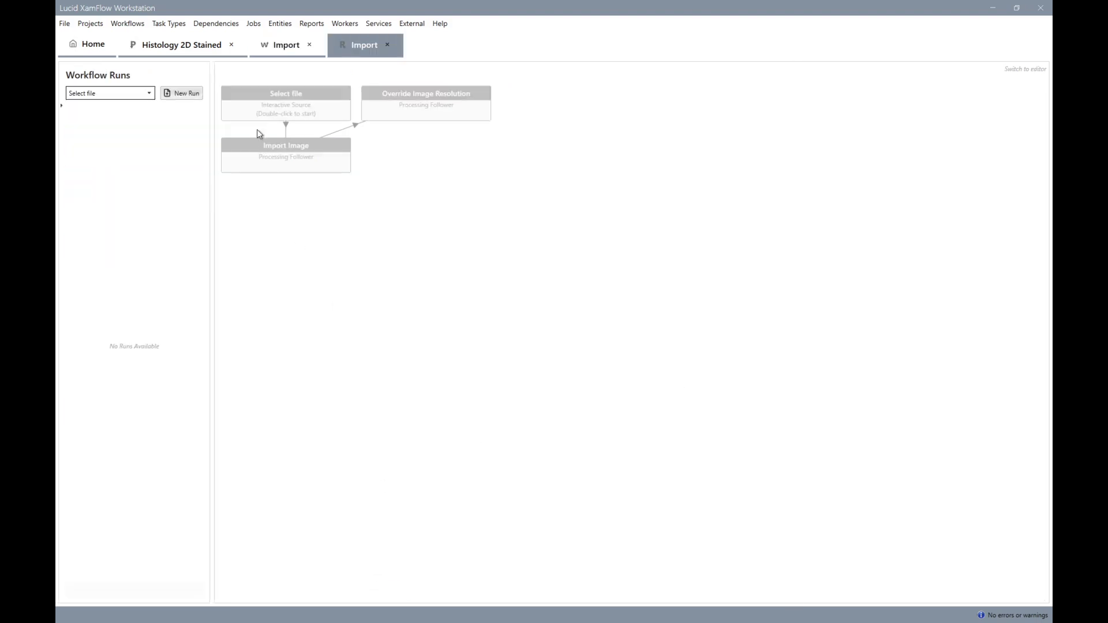
pyautogui.doubleClick(262, 110)
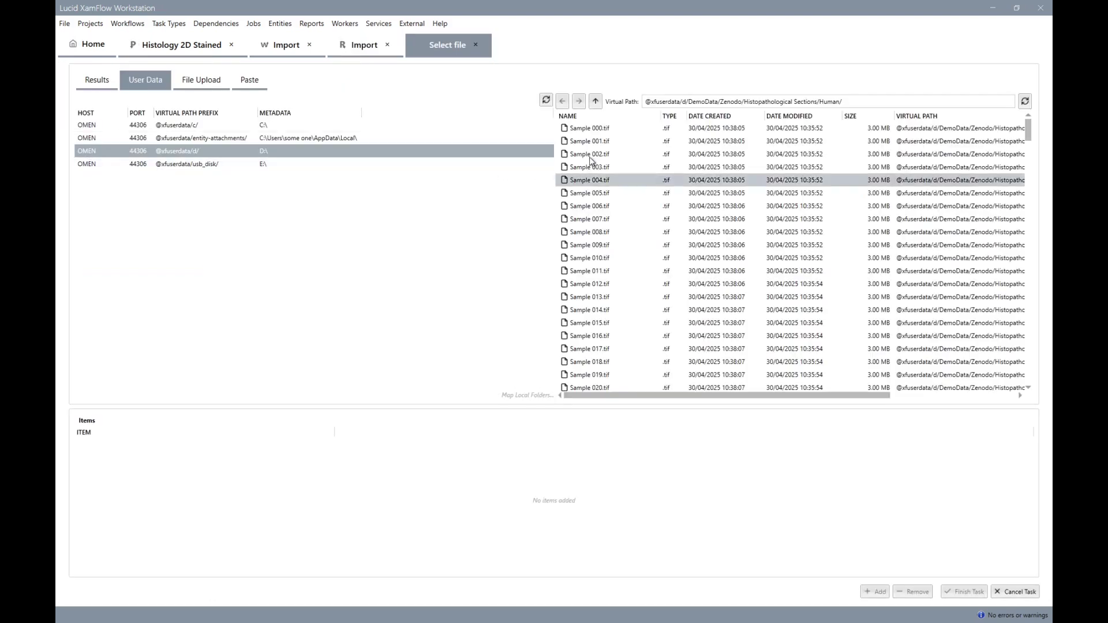
pyautogui.click(619, 124)
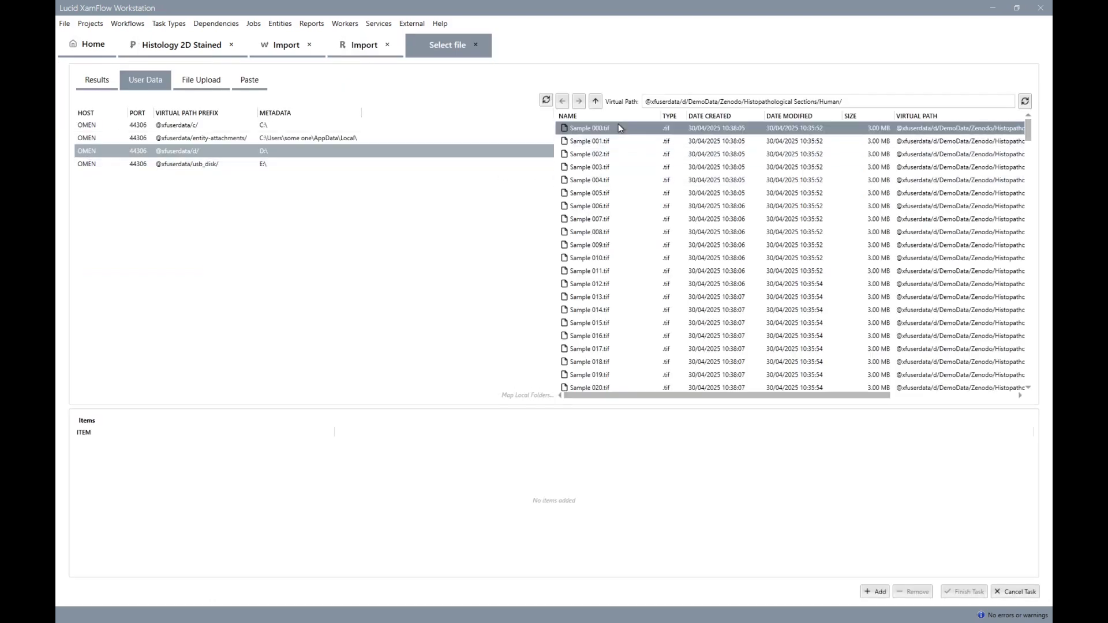
pyautogui.keyDown('shift'); pyautogui.click(610, 167); pyautogui.keyUp('shift')
pyautogui.click(875, 592)
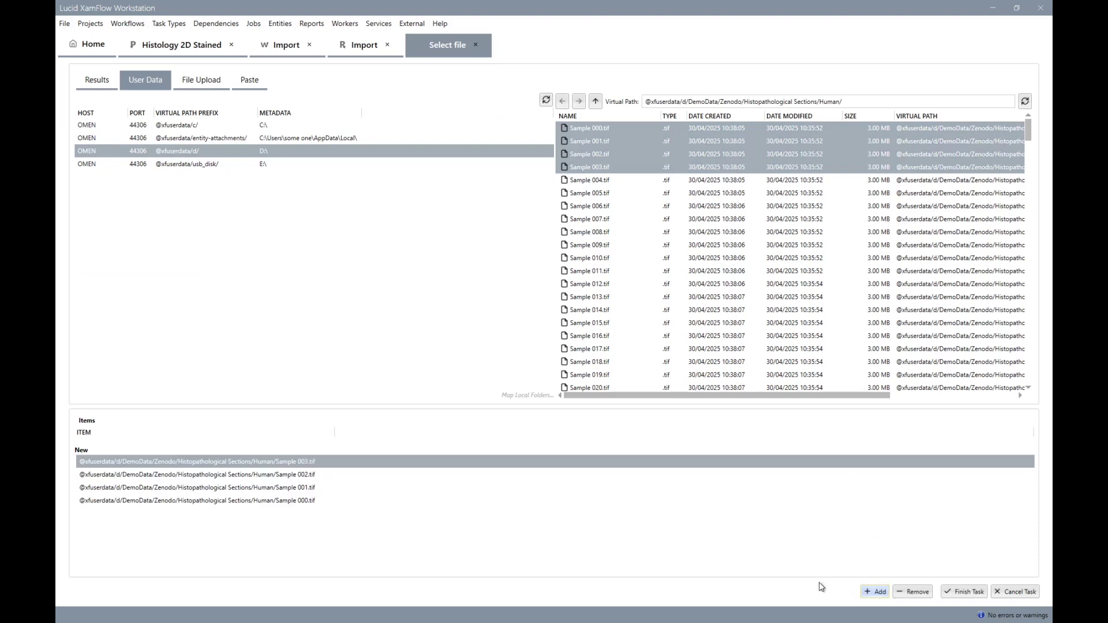
pyautogui.click(970, 594)
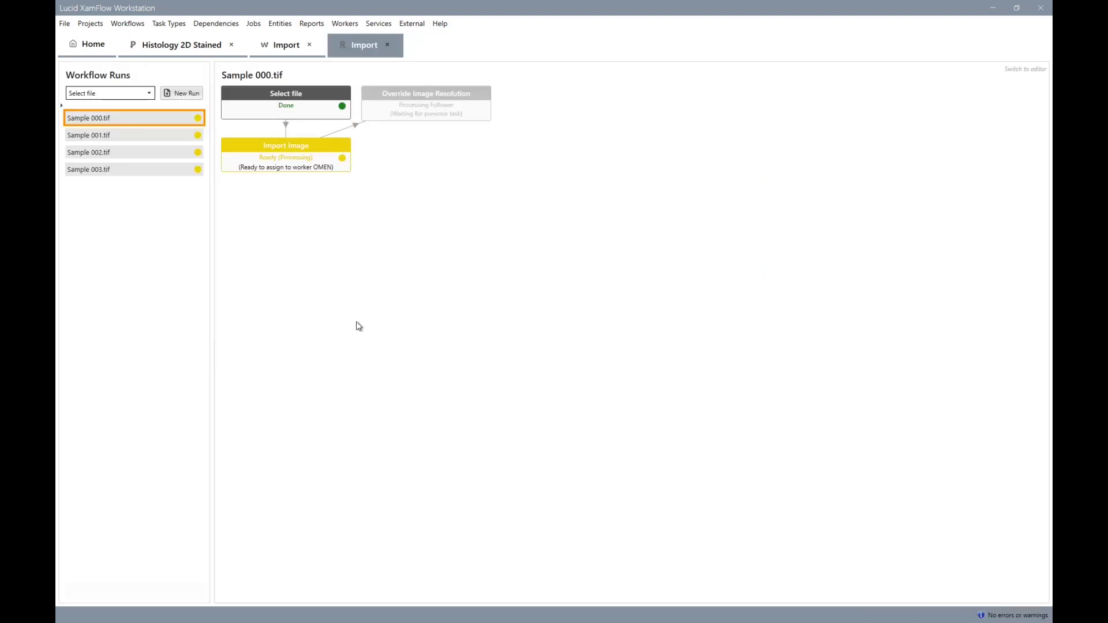
# Check the imported sample runs, and in the Sample 000.tif run append and run a skimage Gaussian Filter after Override Image Resolution
pyautogui.click(171, 139)
pyautogui.click(169, 156)
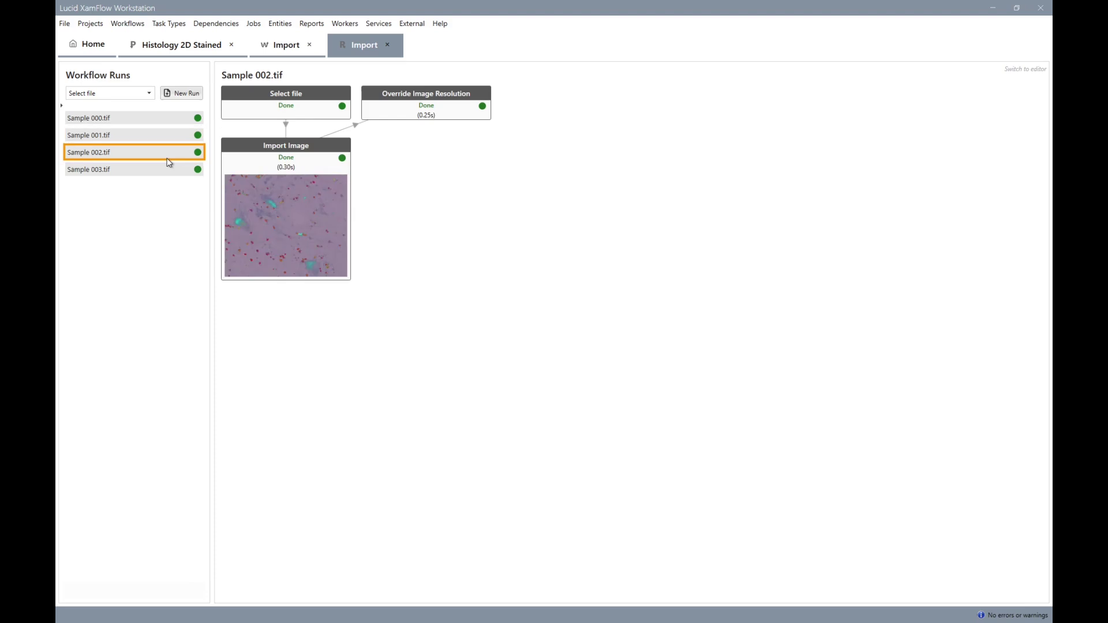
pyautogui.click(170, 173)
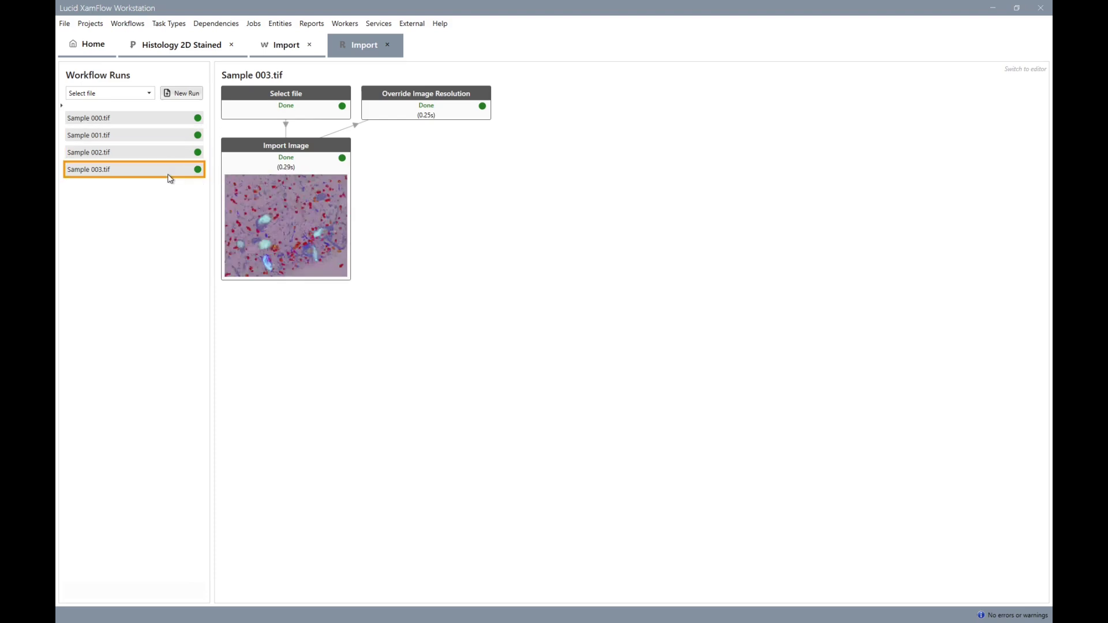
pyautogui.click(181, 119)
pyautogui.rightClick(410, 114)
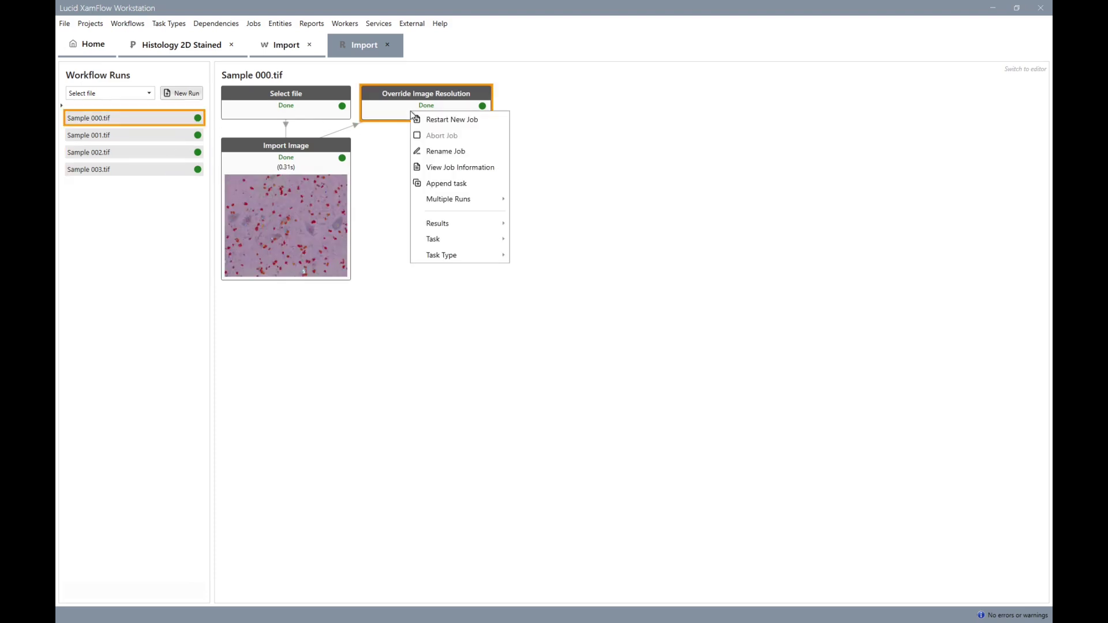
pyautogui.click(455, 183)
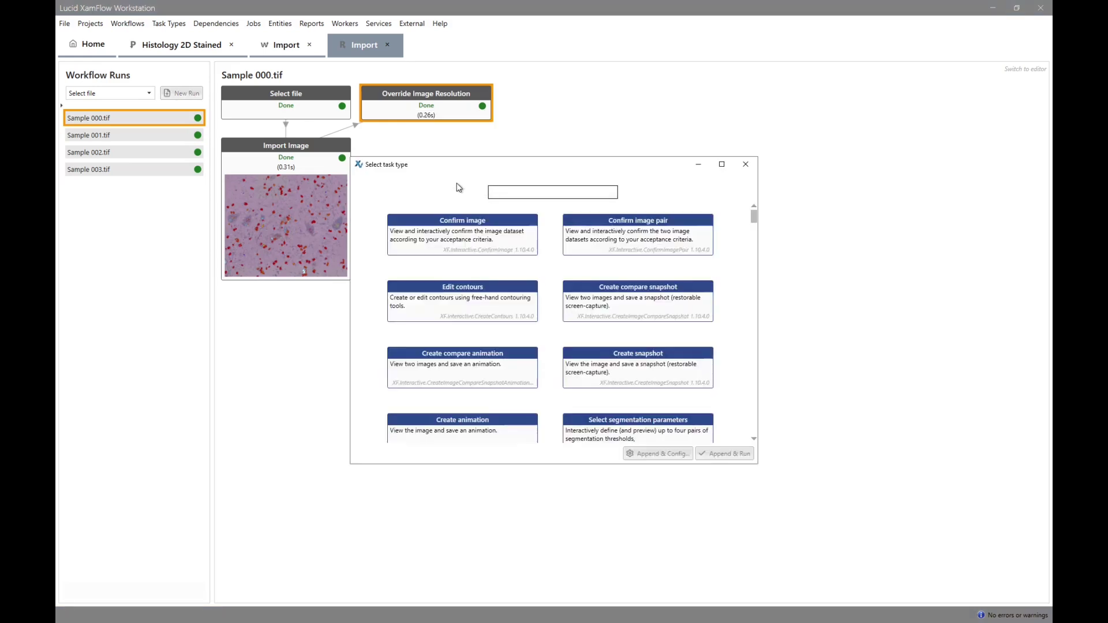
pyautogui.write('color')
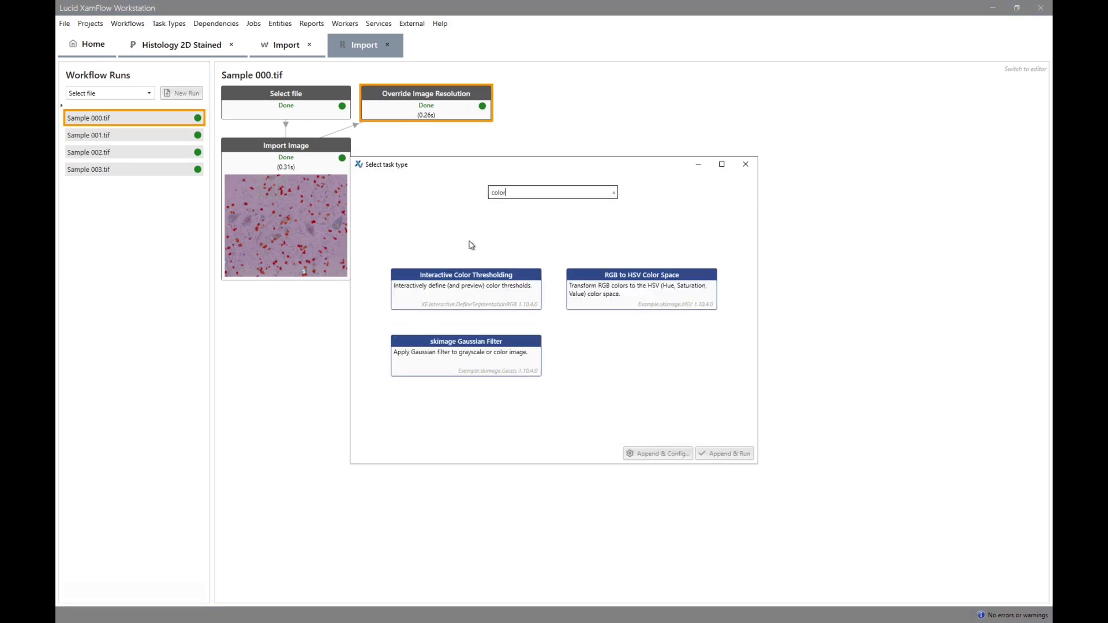
pyautogui.click(478, 362)
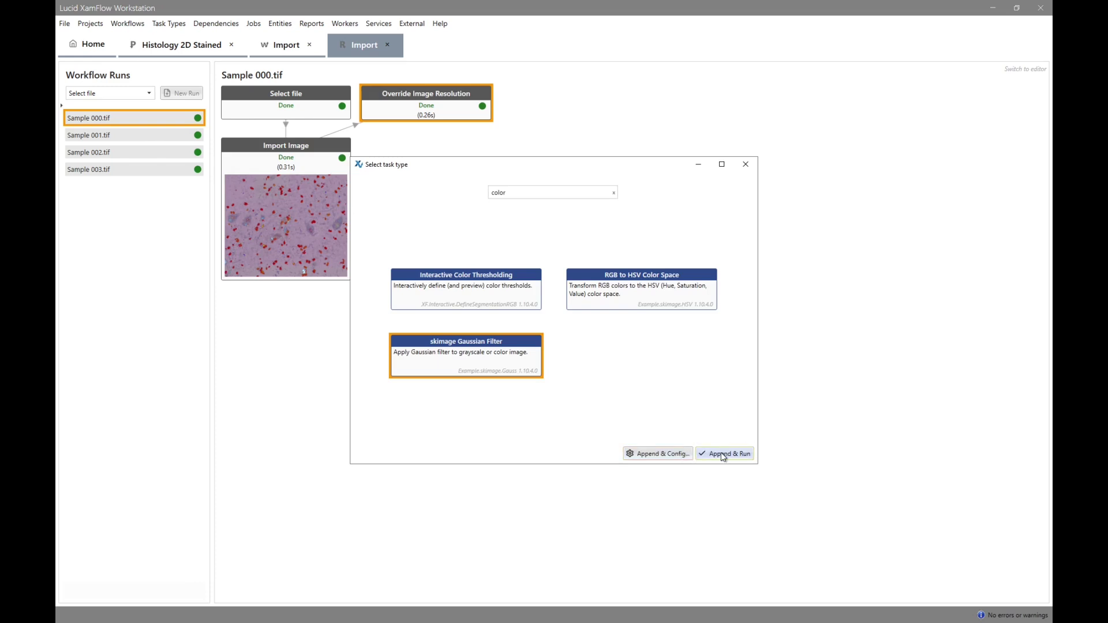
pyautogui.click(723, 455)
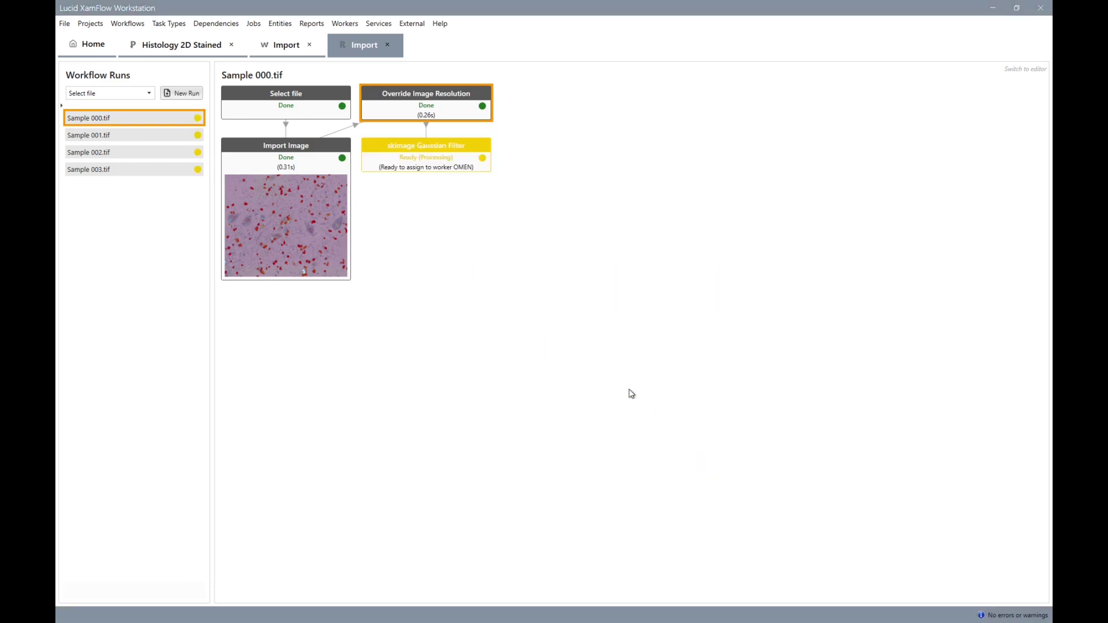
# Mark the image output of the skimage Gaussian Filter task as a favorite and close its configuration
pyautogui.doubleClick(444, 156)
pyautogui.scroll(-5, 390, 382)
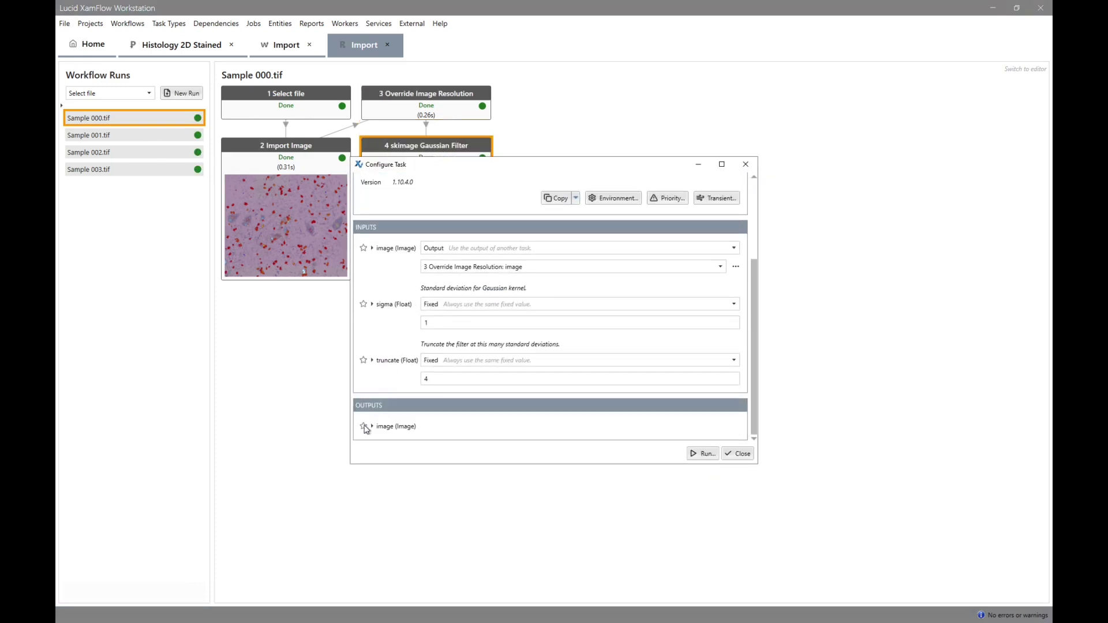
pyautogui.click(744, 456)
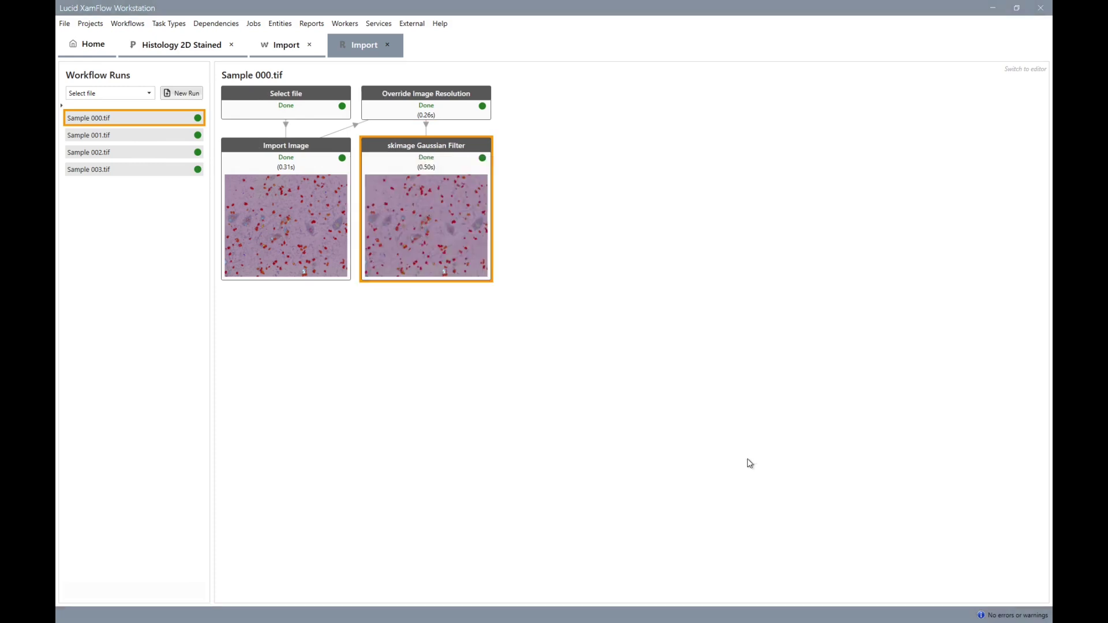
# Copy the reference of Override Image Resolution's output image and compare the Gaussian-filtered output image with it
pyautogui.rightClick(430, 109)
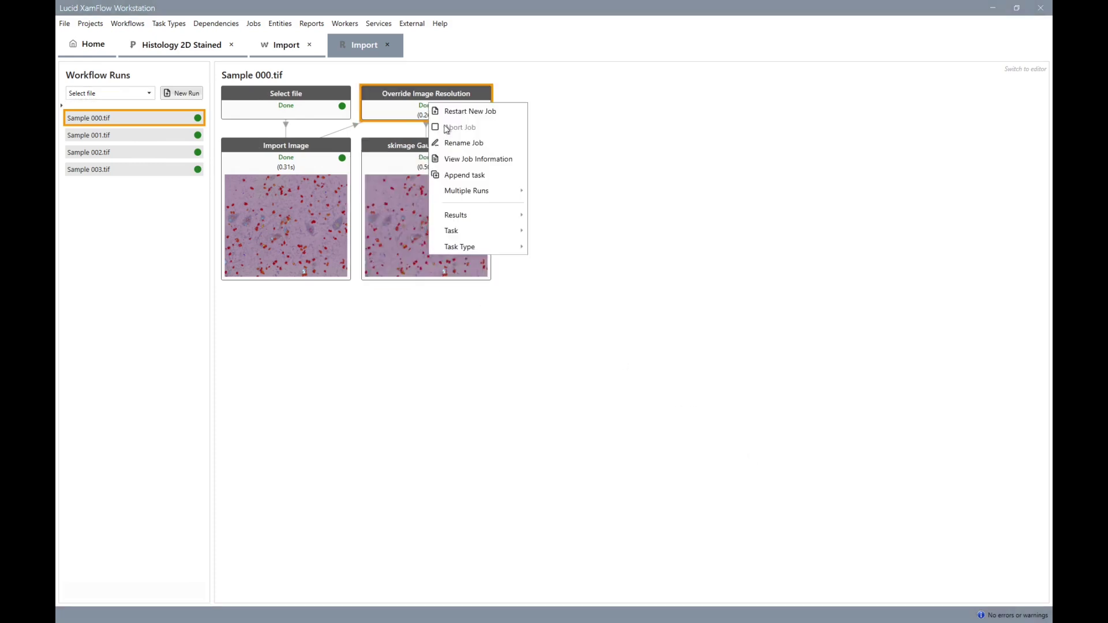
pyautogui.moveTo(519, 219)
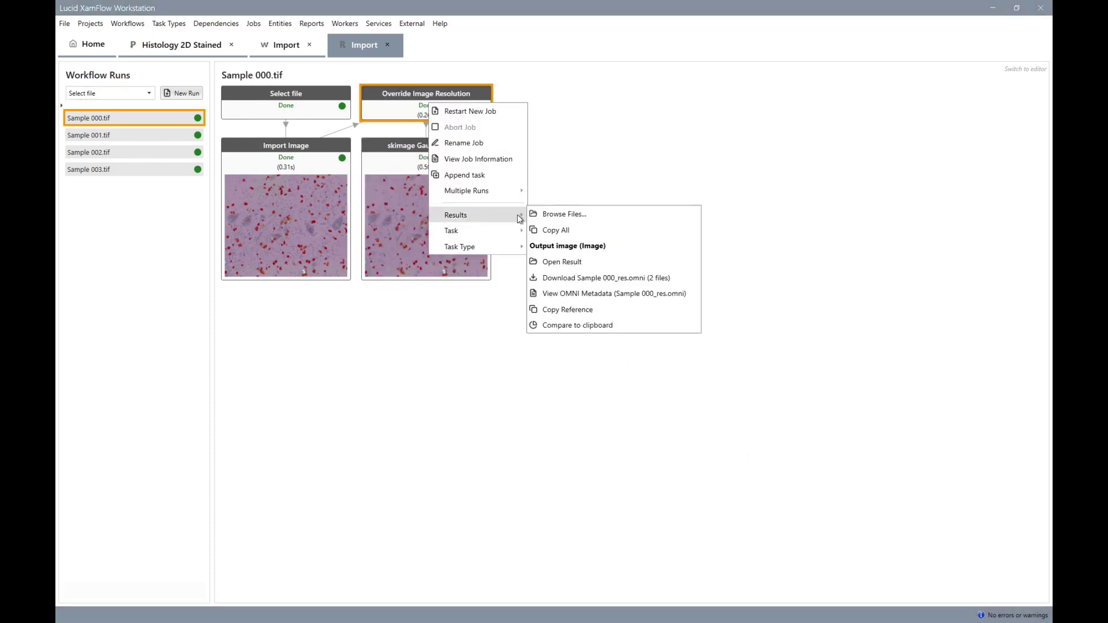
pyautogui.click(589, 310)
pyautogui.rightClick(455, 188)
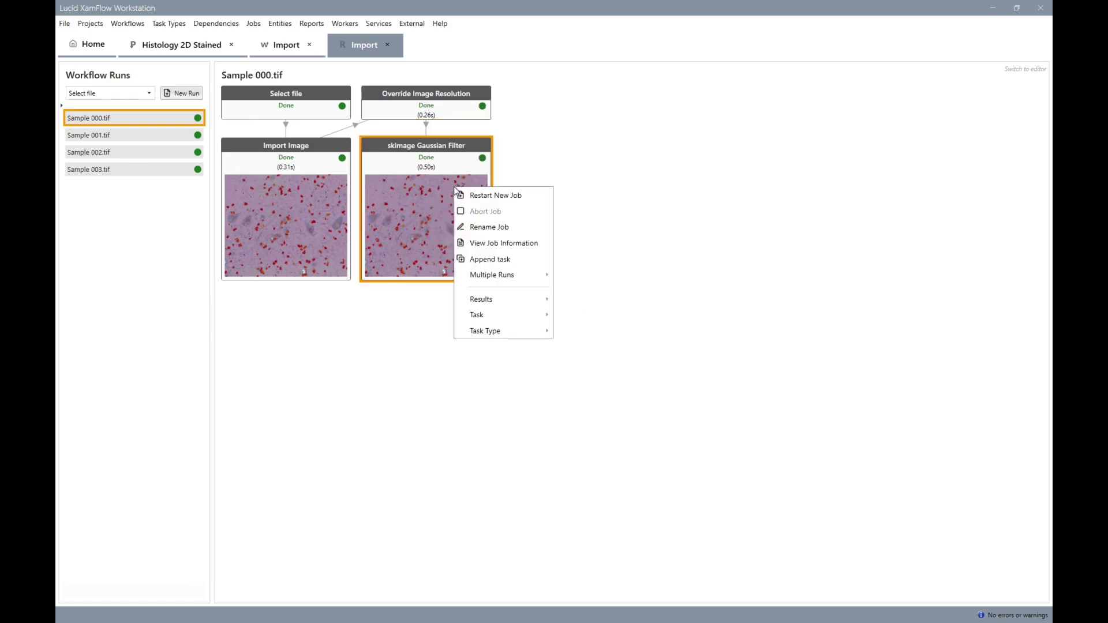
pyautogui.moveTo(496, 299)
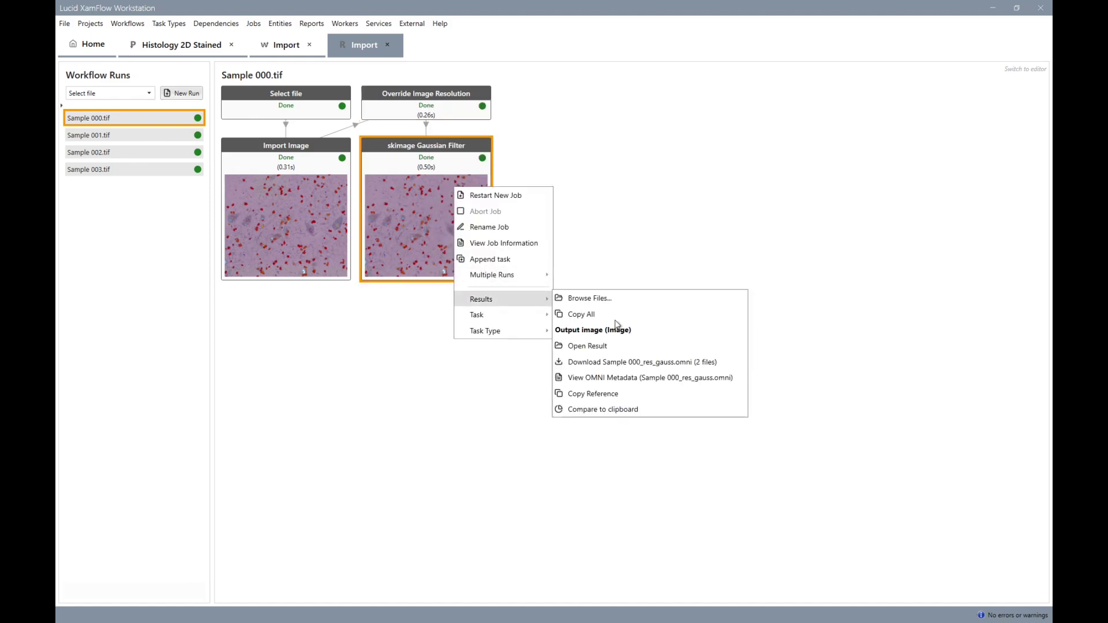
pyautogui.click(606, 420)
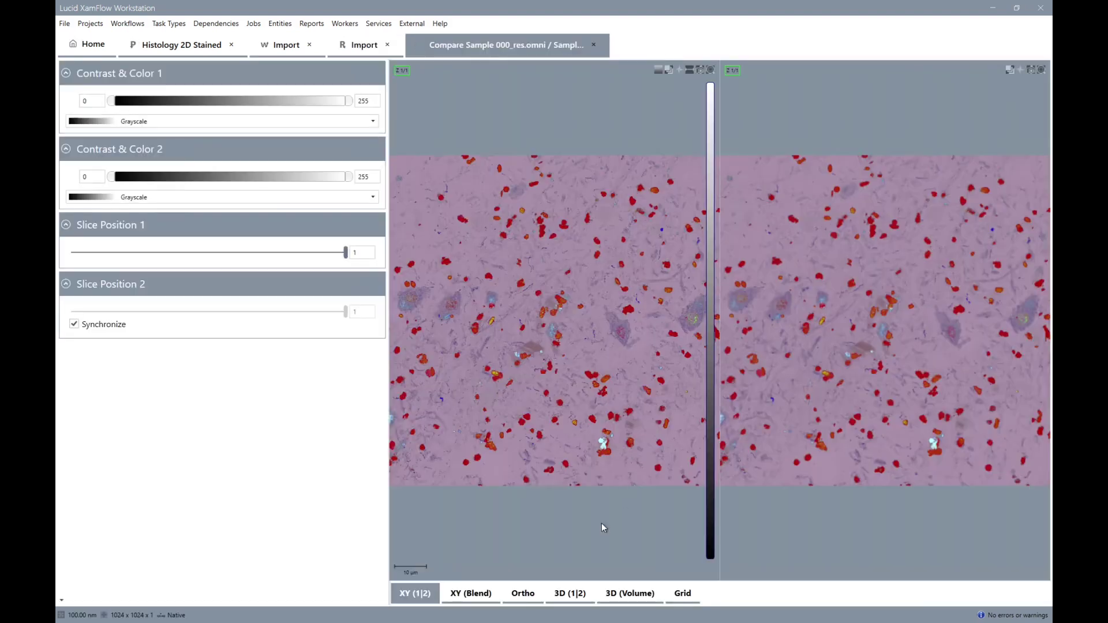
# Examine the Gaussian-filtered comparison up close as an XY blend and close the comparison
pyautogui.click(473, 592)
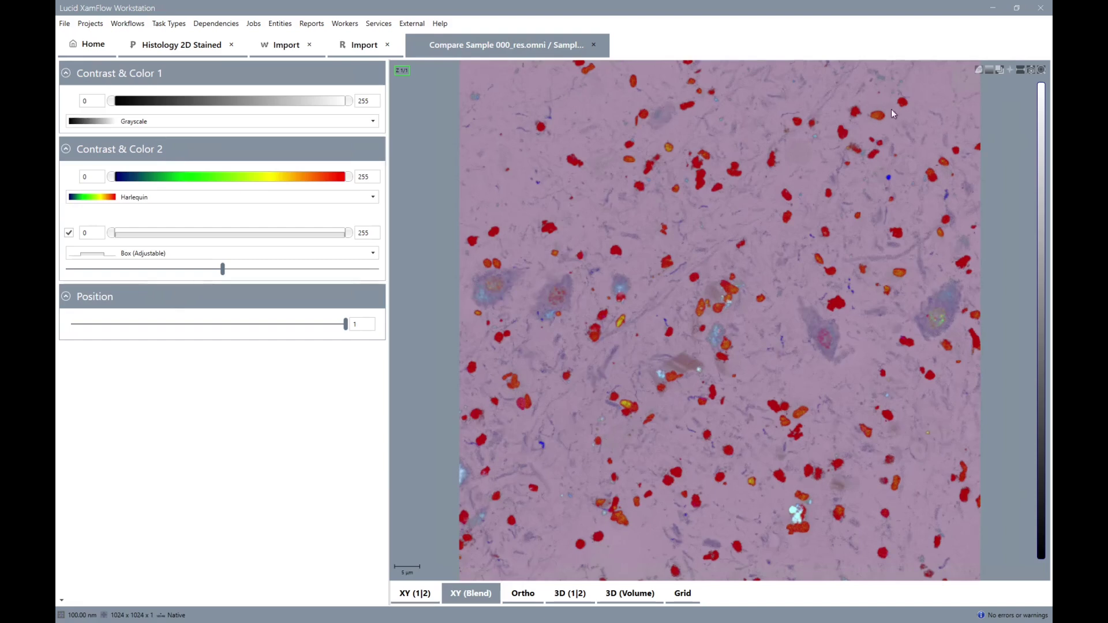
pyautogui.scroll(2, 531, 336)
pyautogui.scroll(5, 556, 254)
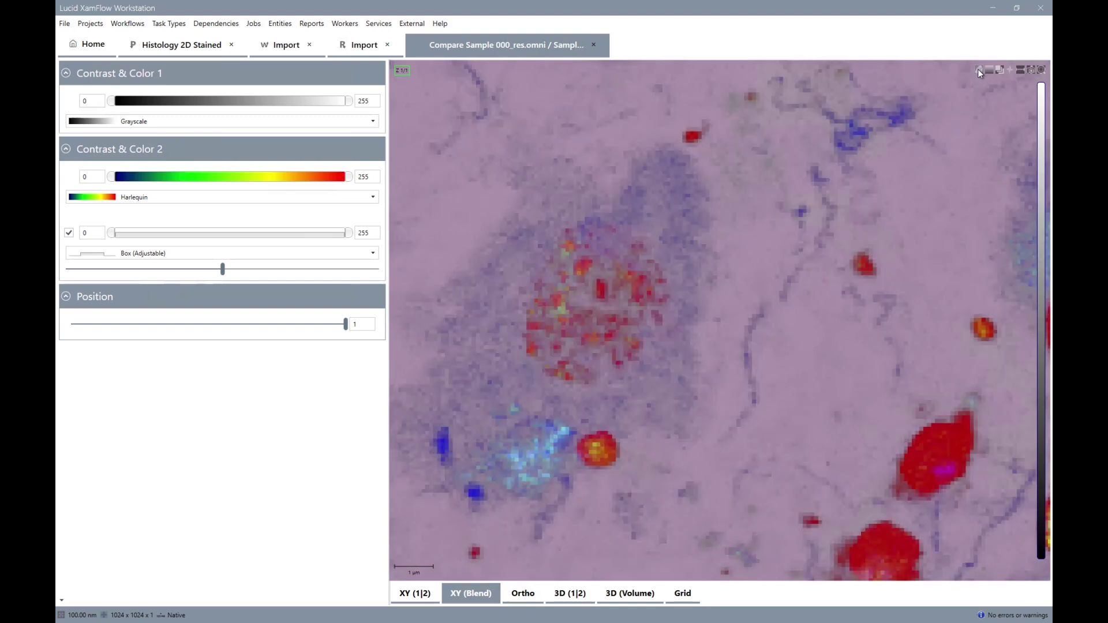
pyautogui.click(594, 44)
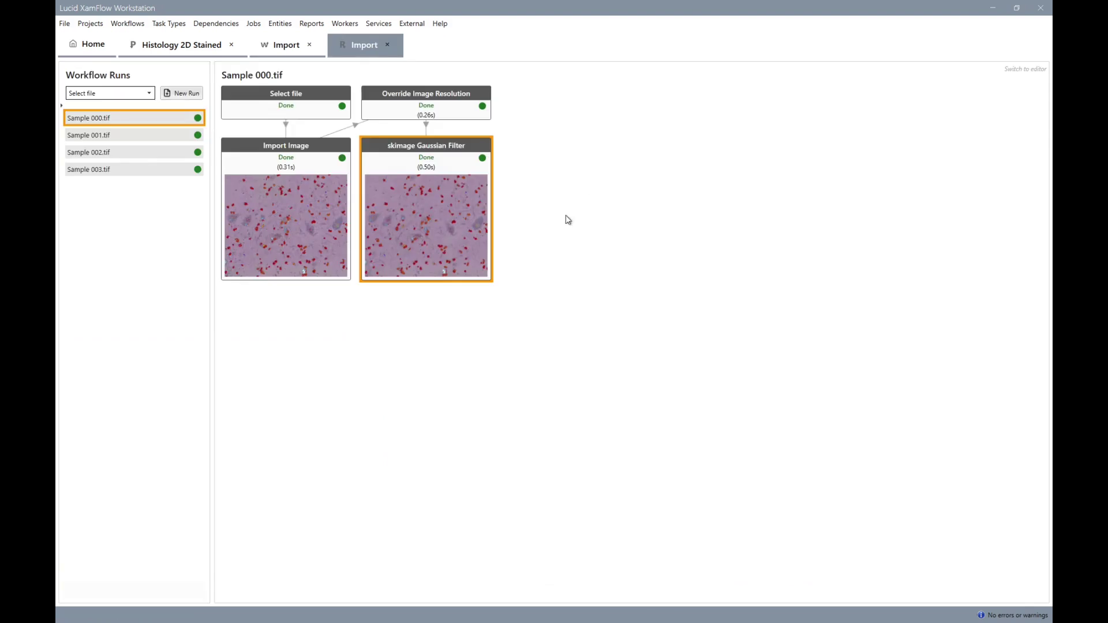
# Append and run an Interactive Color Thresholding task after skimage Gaussian Filter in the Sample 000.tif run
pyautogui.rightClick(446, 230)
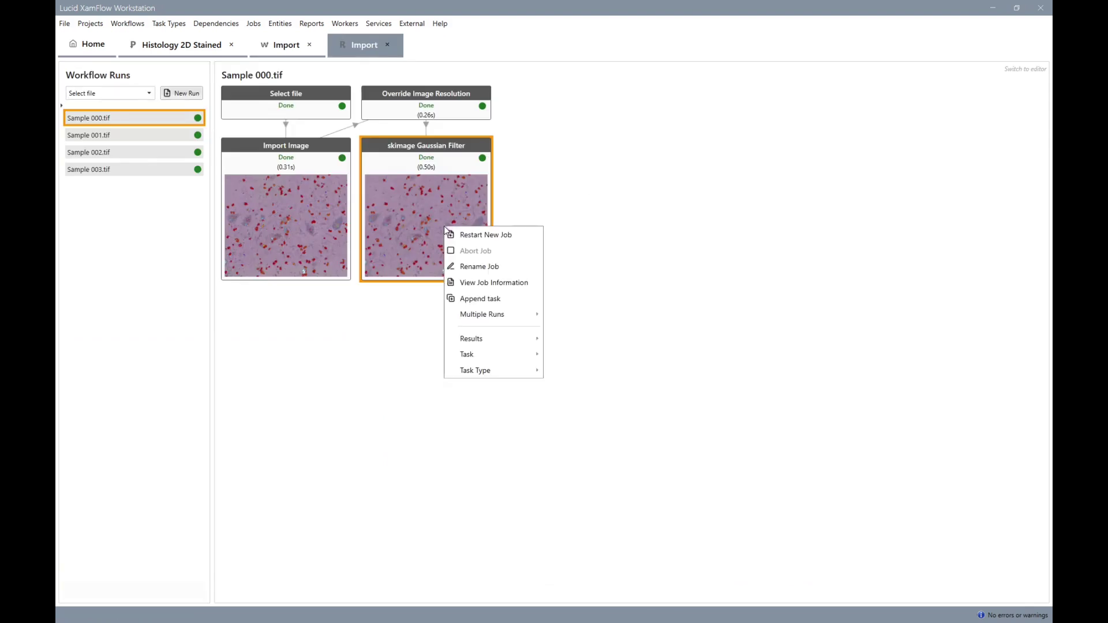
pyautogui.click(489, 299)
pyautogui.write('color')
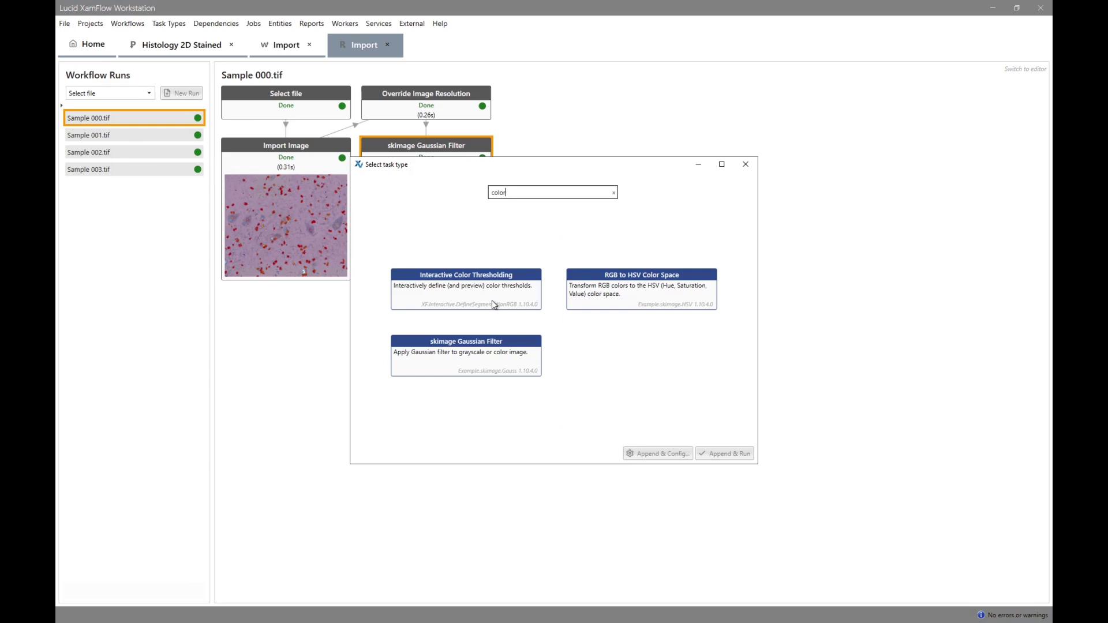
pyautogui.click(493, 301)
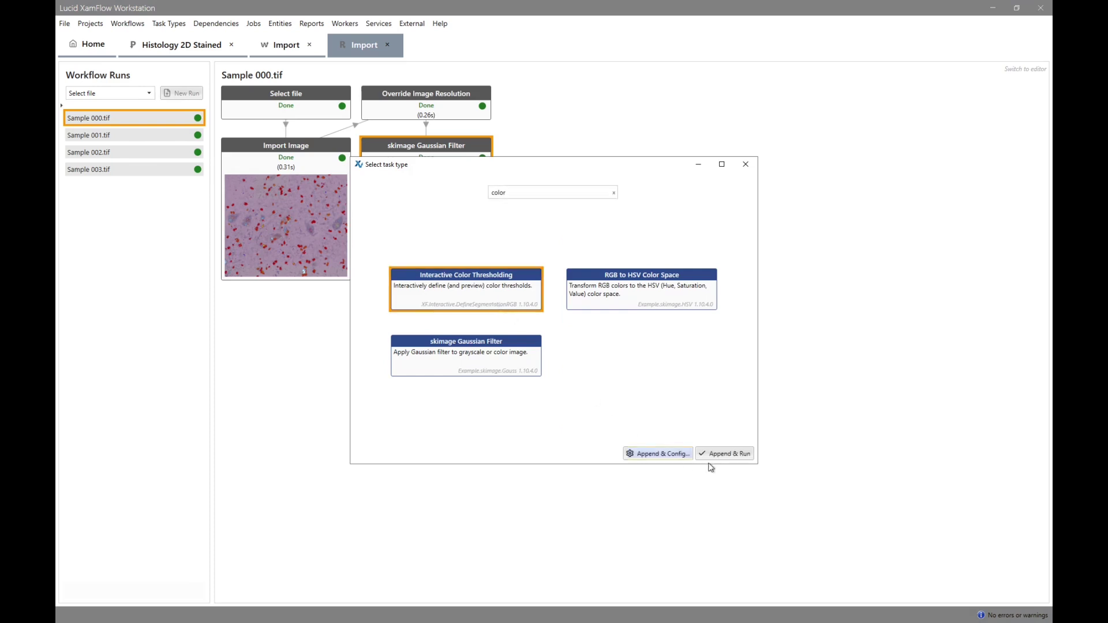
pyautogui.click(731, 458)
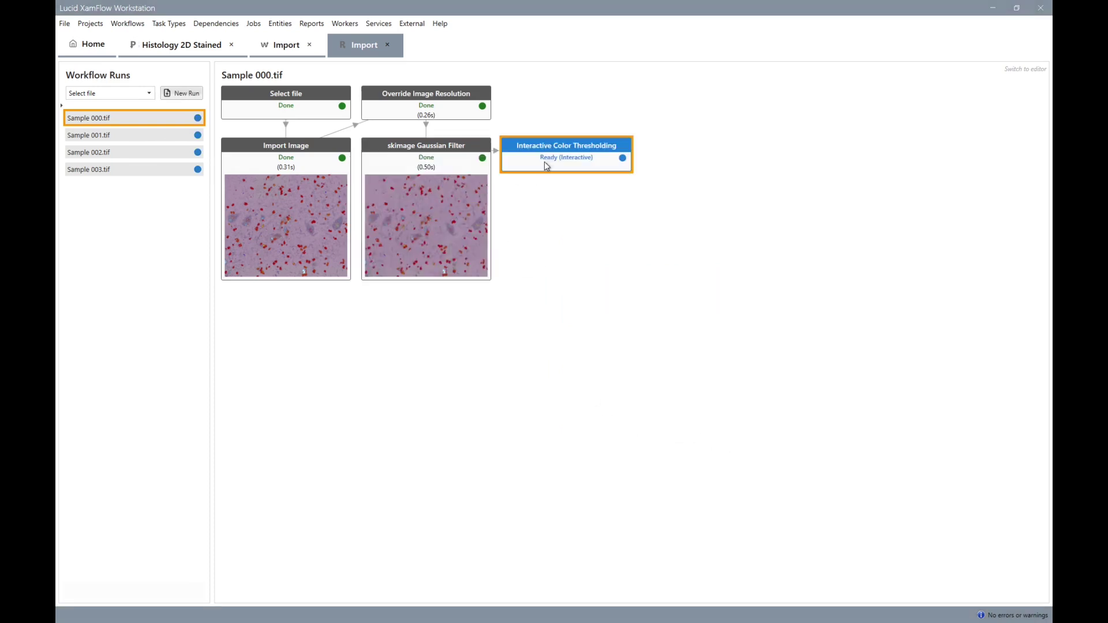
# In Sample 000.tif's thresholding job, set HSV hue to about 0.449–0.805, minimum saturation to about 0.132 and minimum value to 0, and finish all jobs
pyautogui.doubleClick(597, 153)
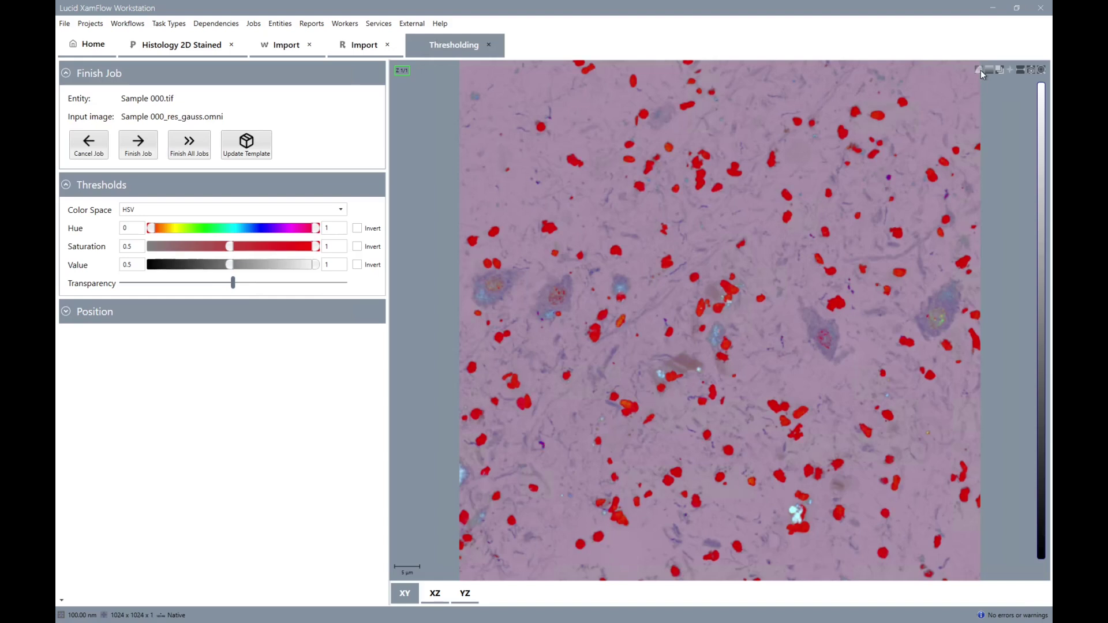
pyautogui.moveTo(154, 233); pyautogui.dragTo(230, 231)
pyautogui.moveTo(321, 230); pyautogui.dragTo(128, 258)
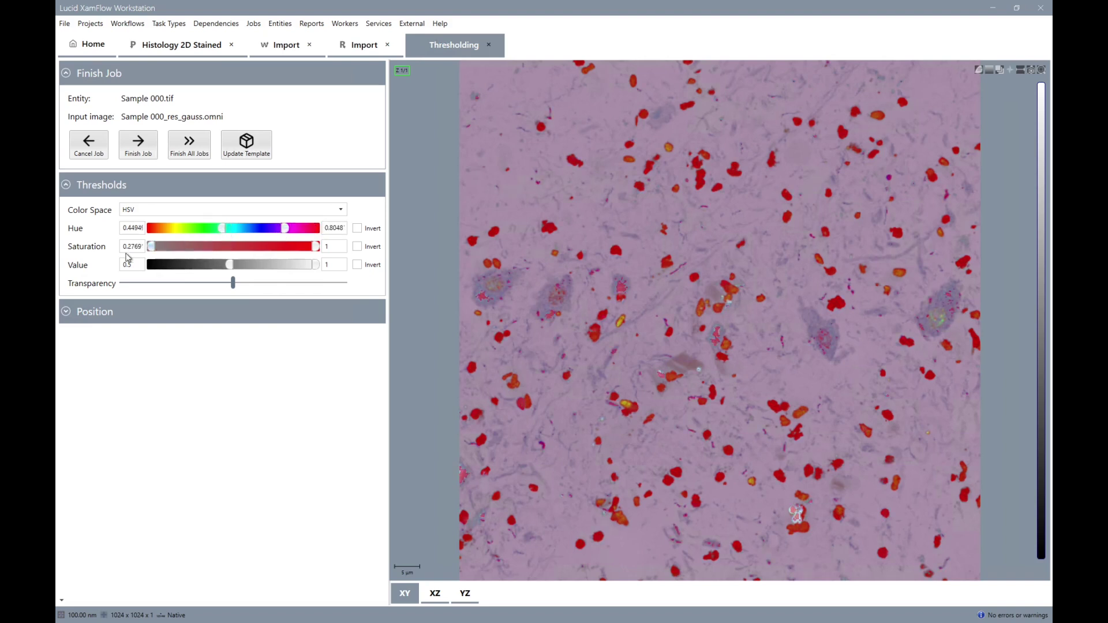
pyautogui.moveTo(229, 264); pyautogui.dragTo(174, 257)
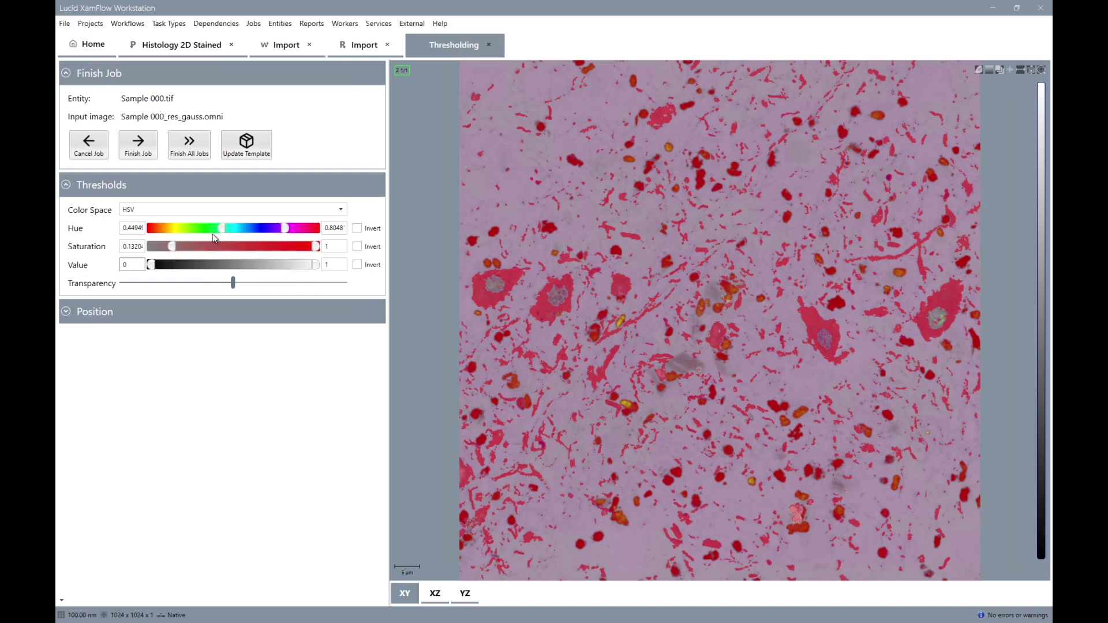
pyautogui.moveTo(282, 232)
pyautogui.mouseDown()
pyautogui.moveTo(300, 228)
pyautogui.moveTo(270, 225)
pyautogui.moveTo(286, 229)
pyautogui.mouseUp()
pyautogui.click(184, 150)
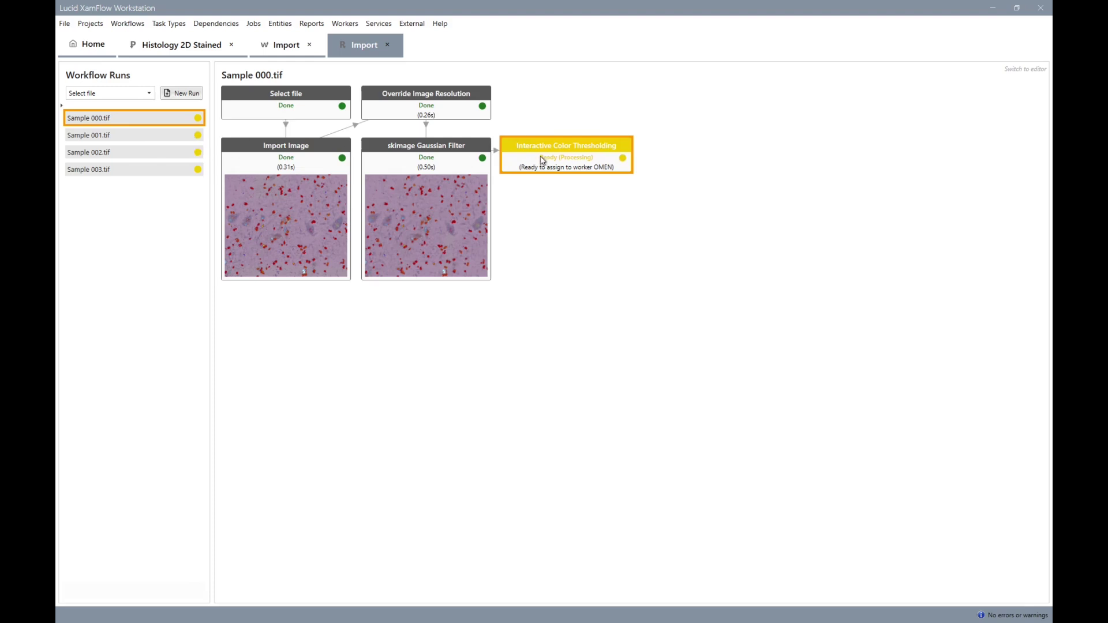
# Mark the segments output of the Interactive Color Thresholding task as a favorite and close its configuration
pyautogui.doubleClick(569, 160)
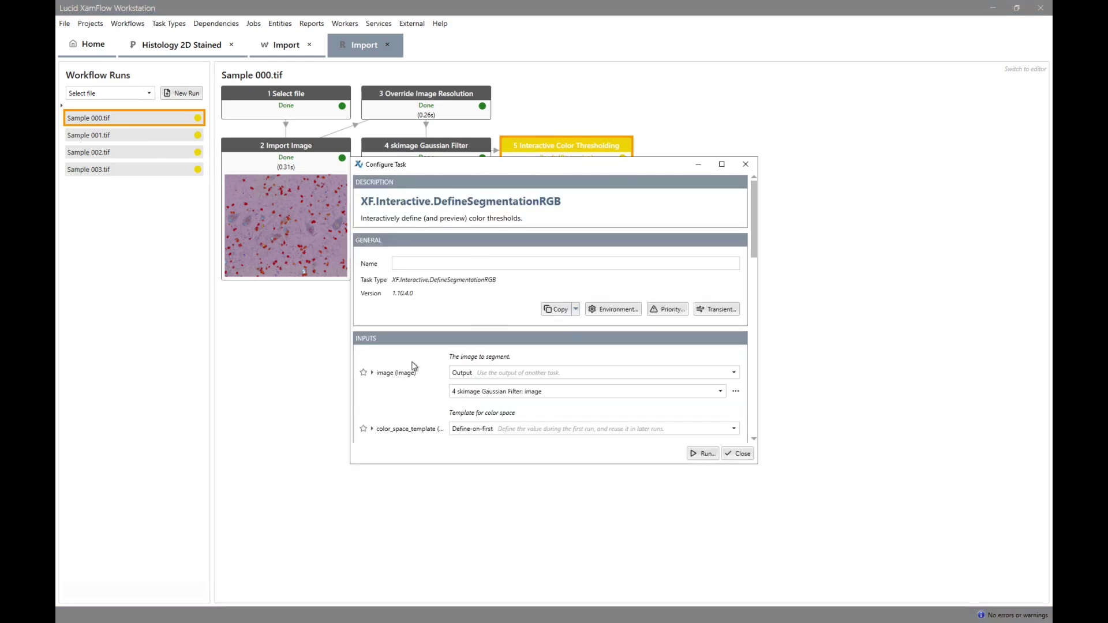
pyautogui.scroll(-15, 413, 366)
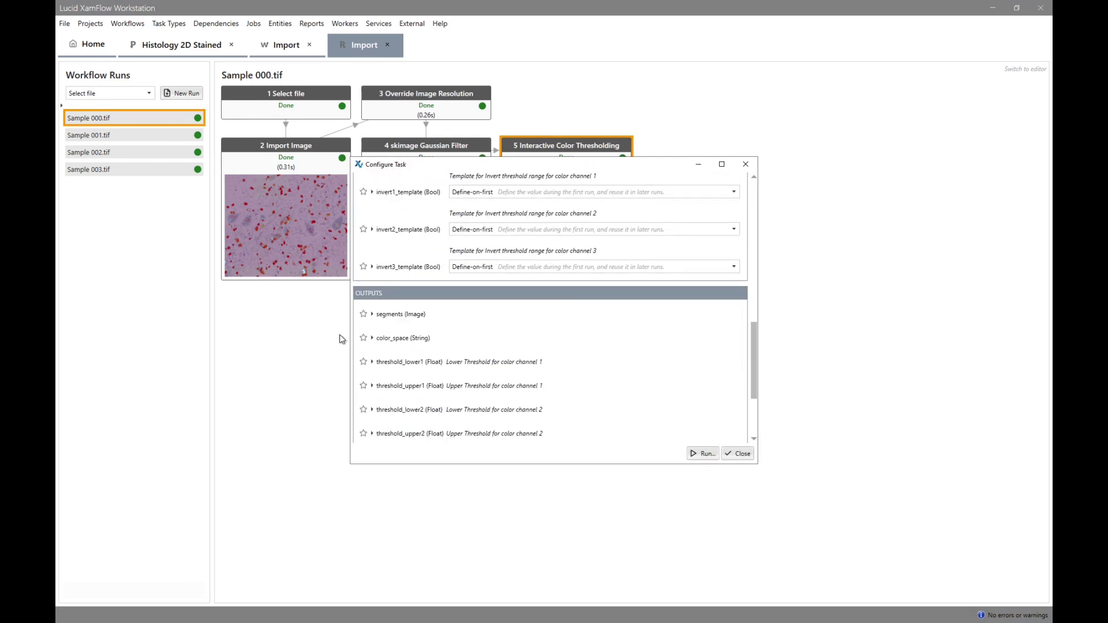
pyautogui.click(364, 316)
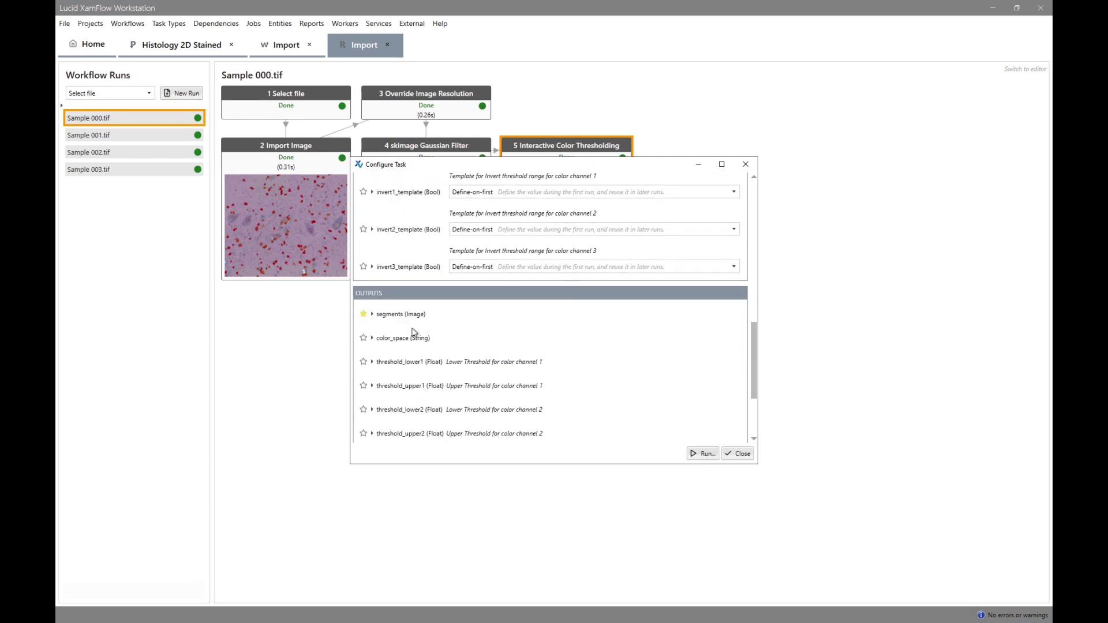
pyautogui.click(738, 455)
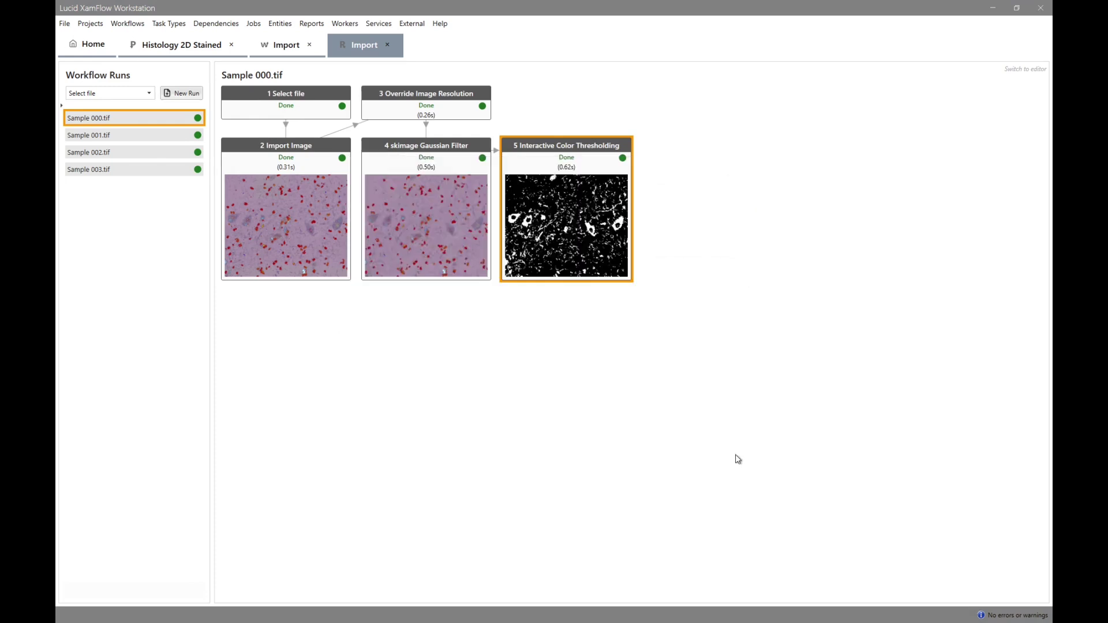
pyautogui.rightClick(591, 222)
pyautogui.press('Escape')
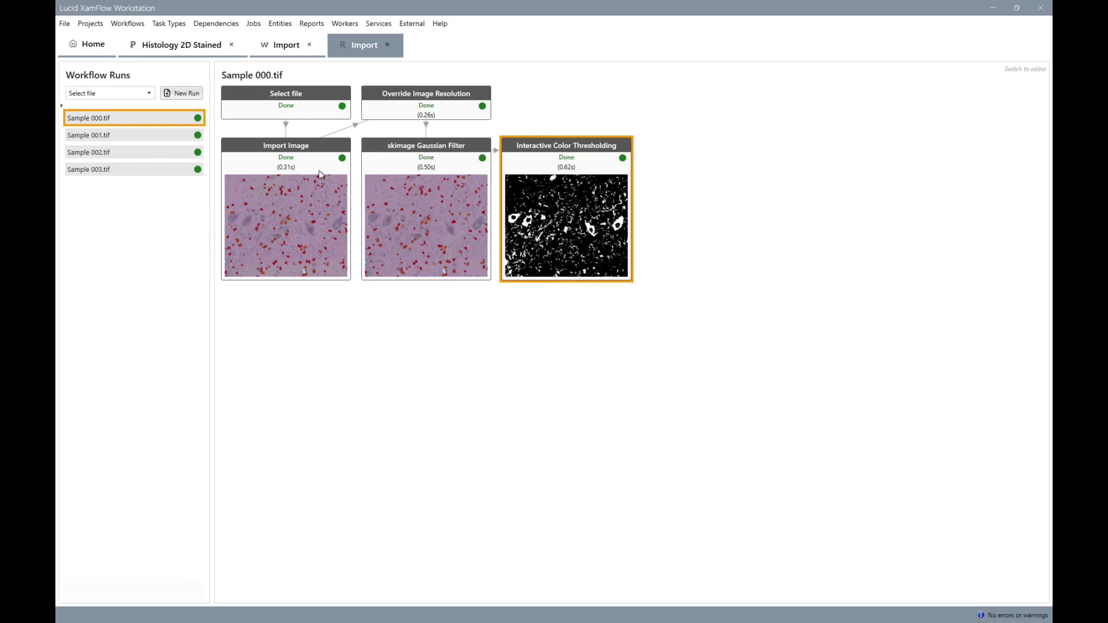
# Check the color thresholding results in the Sample 001.tif, Sample 002.tif and Sample 003.tif runs
pyautogui.click(179, 135)
pyautogui.click(178, 156)
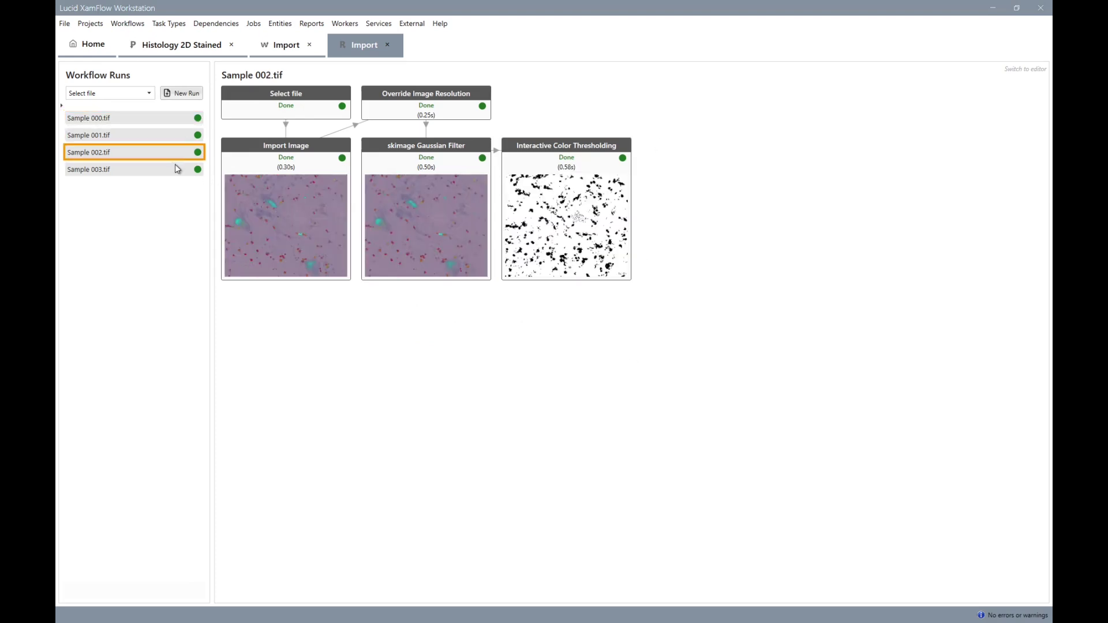
pyautogui.click(180, 172)
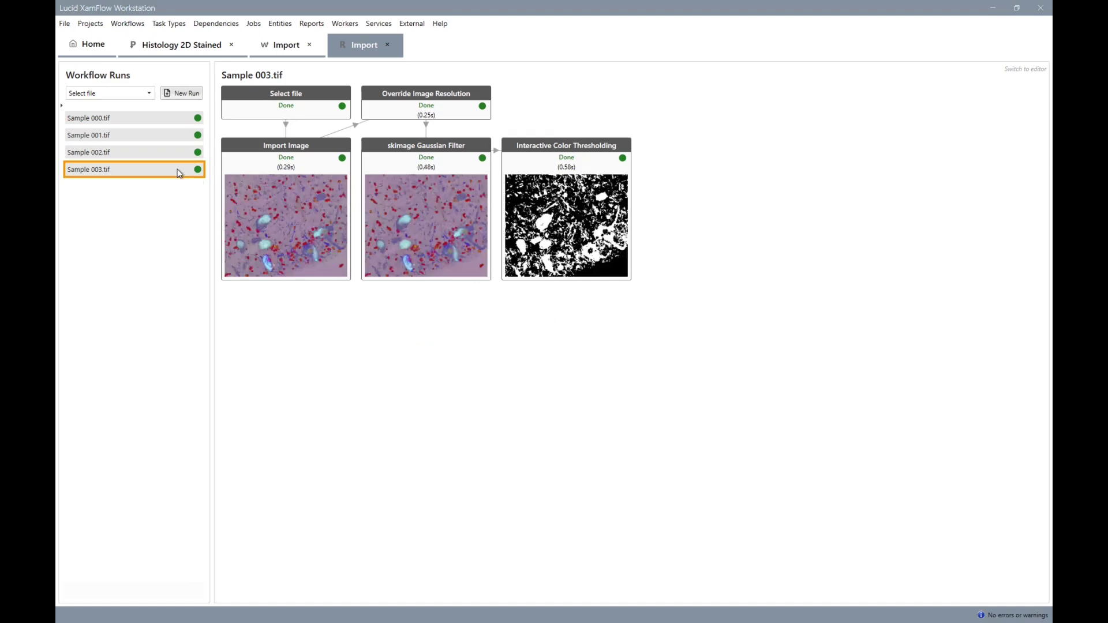
# Restart the Interactive Color Thresholding job of the Sample 002.tif run and open it for threshold adjustment
pyautogui.click(185, 154)
pyautogui.rightClick(582, 194)
pyautogui.click(601, 202)
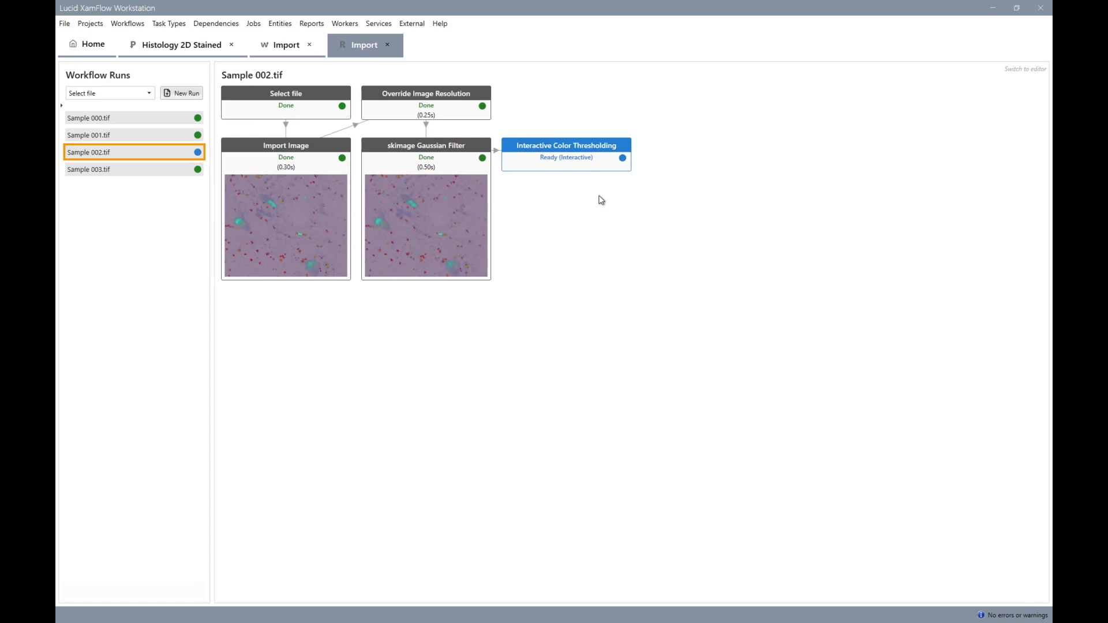
pyautogui.doubleClick(586, 156)
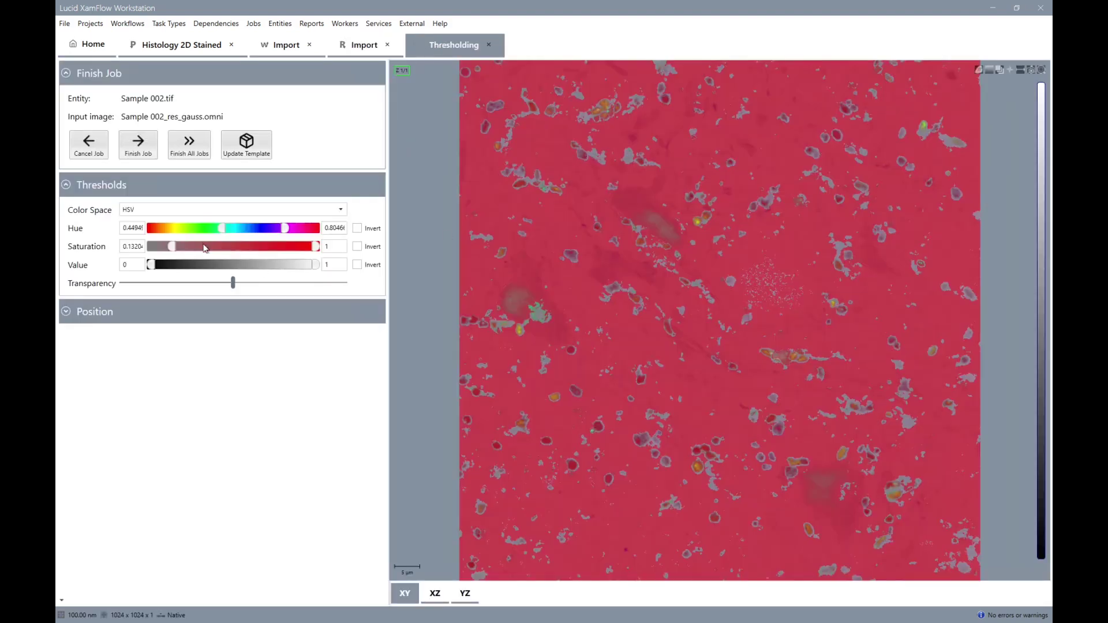
# Set Sample 002.tif's hue range to about 0.453–0.745, update the template with these thresholds and finish all jobs
pyautogui.moveTo(222, 233); pyautogui.dragTo(278, 234)
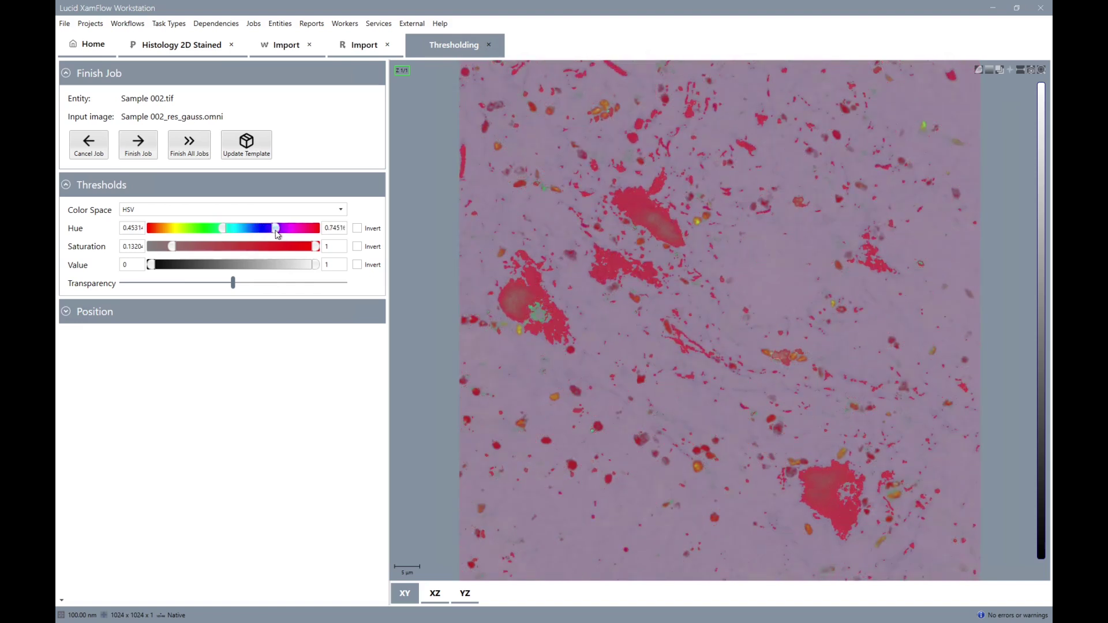
pyautogui.click(254, 151)
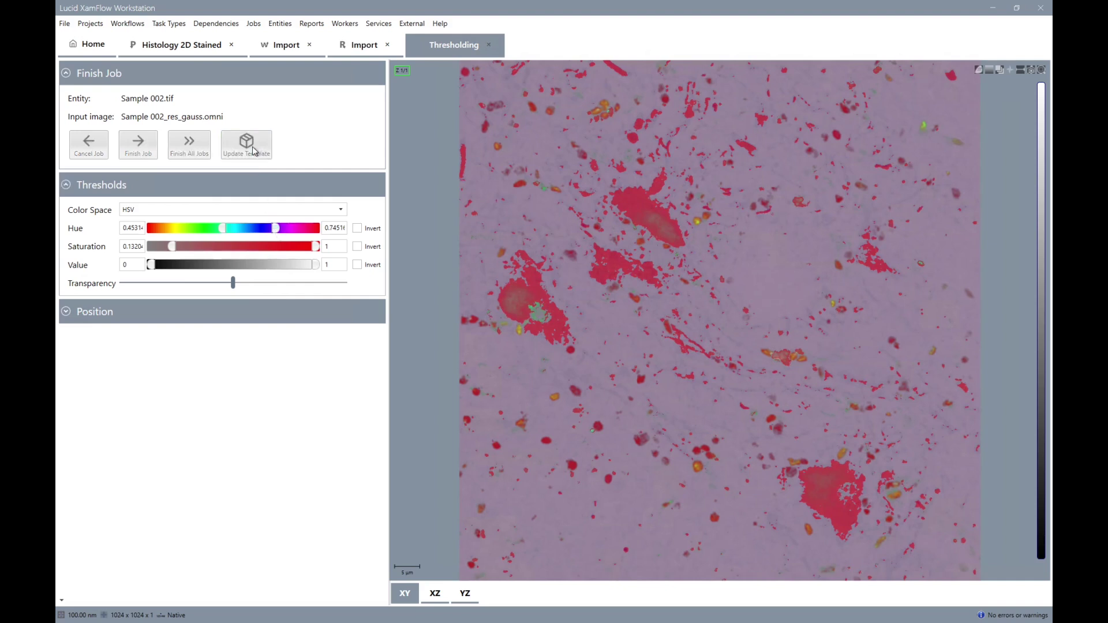
pyautogui.click(190, 152)
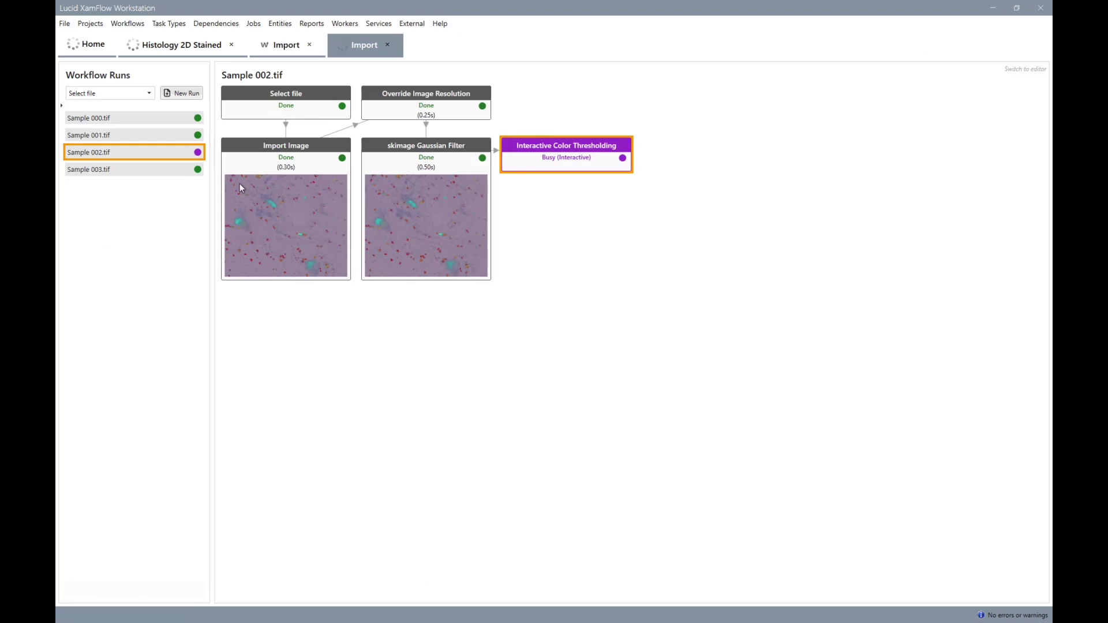
# From the Sample 000.tif run, restart the processing of the Interactive Color Thresholding jobs for all four sample runs
pyautogui.click(194, 121)
pyautogui.rightClick(568, 175)
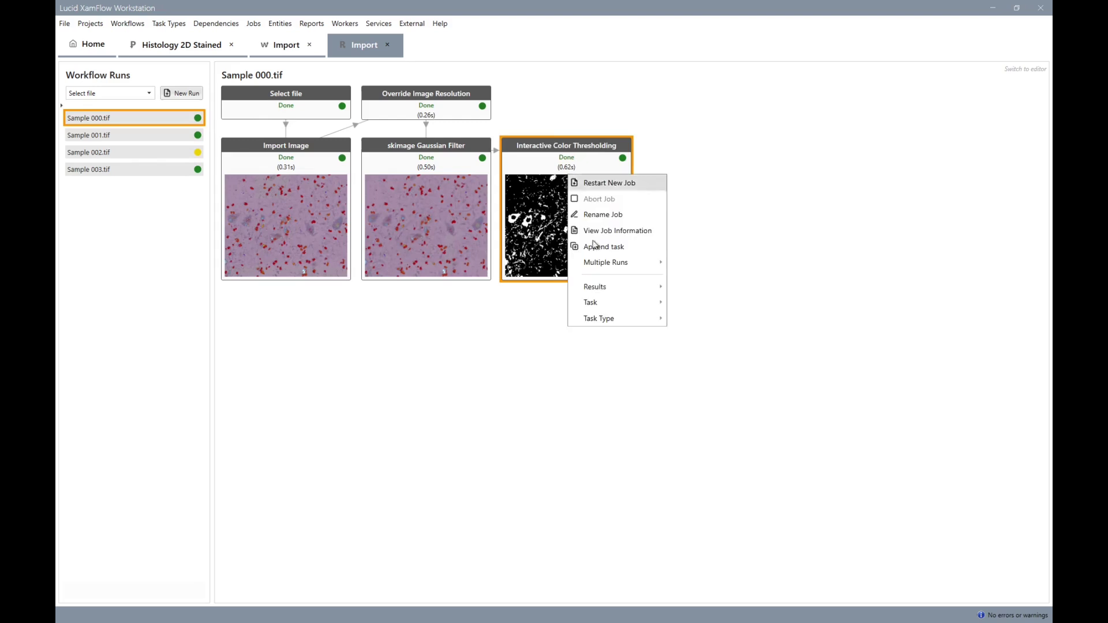
pyautogui.moveTo(618, 262)
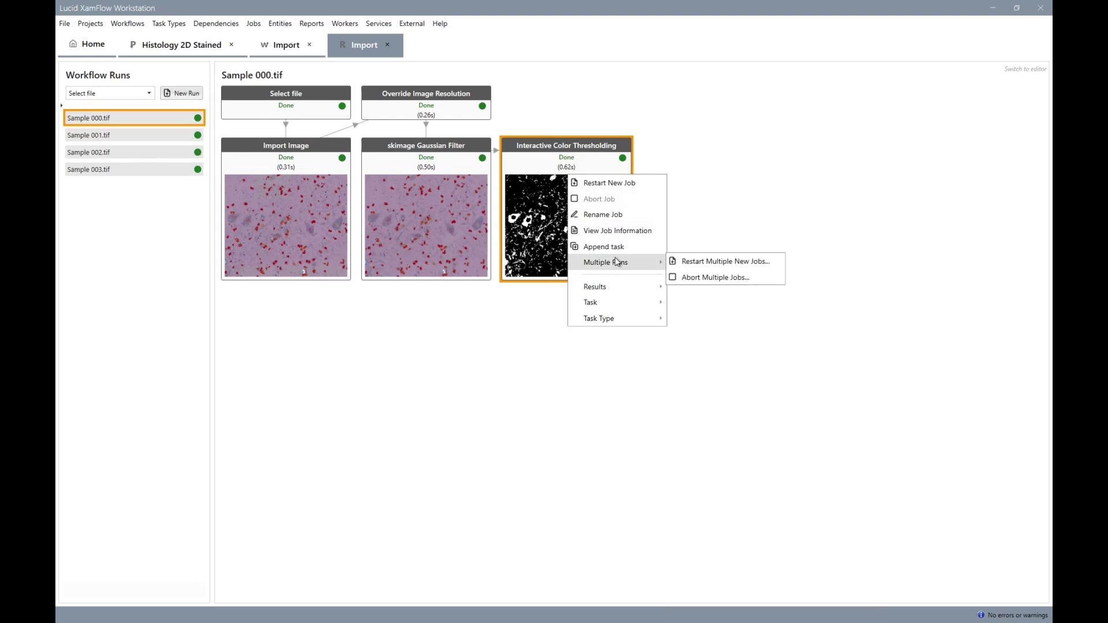
pyautogui.click(694, 262)
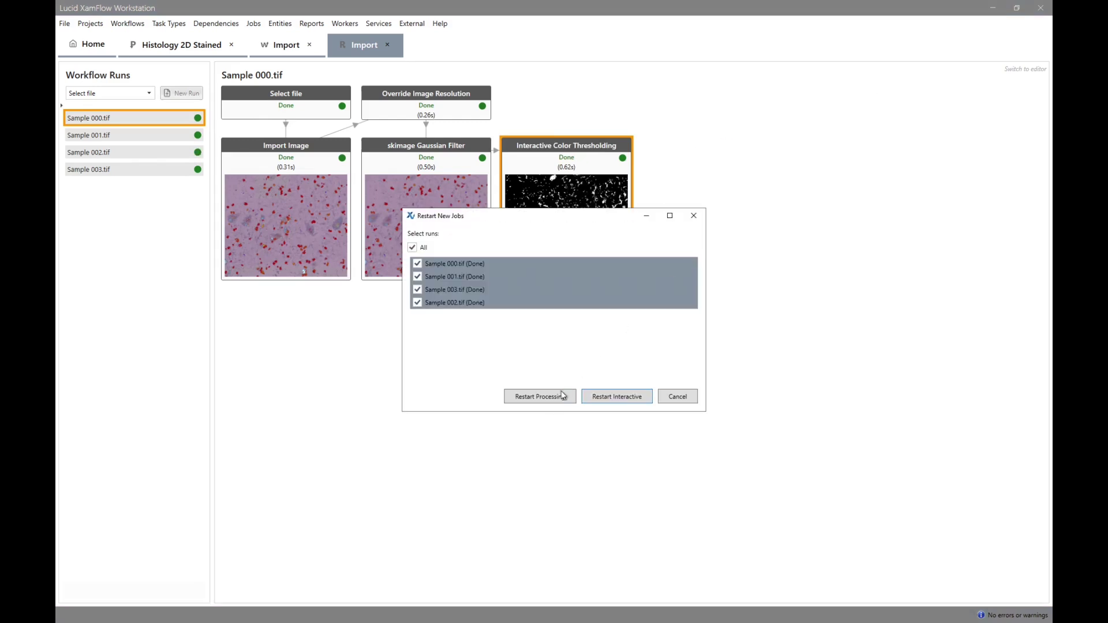
pyautogui.click(539, 396)
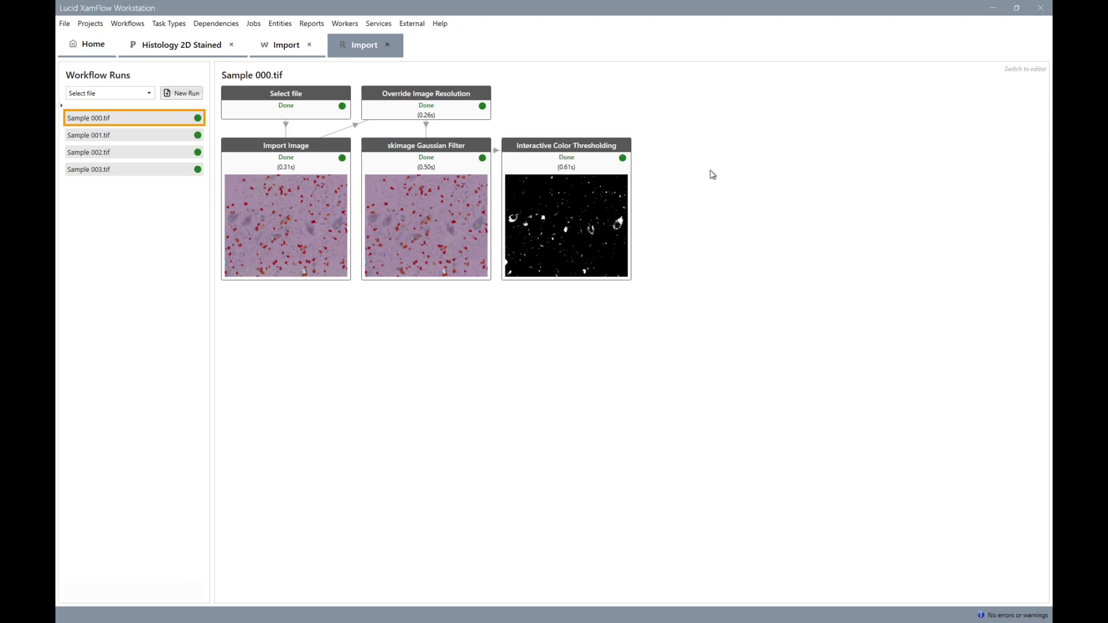
# Append a Morphological Close task after Interactive Color Thresholding in the Sample 000.tif run and open its configuration
pyautogui.rightClick(577, 234)
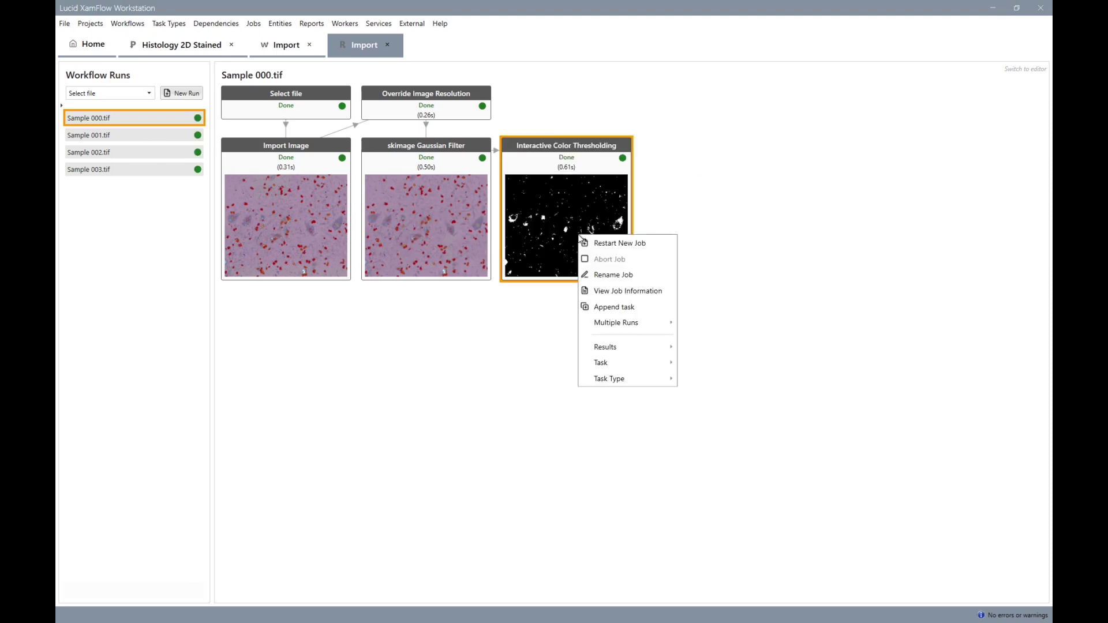
pyautogui.click(613, 309)
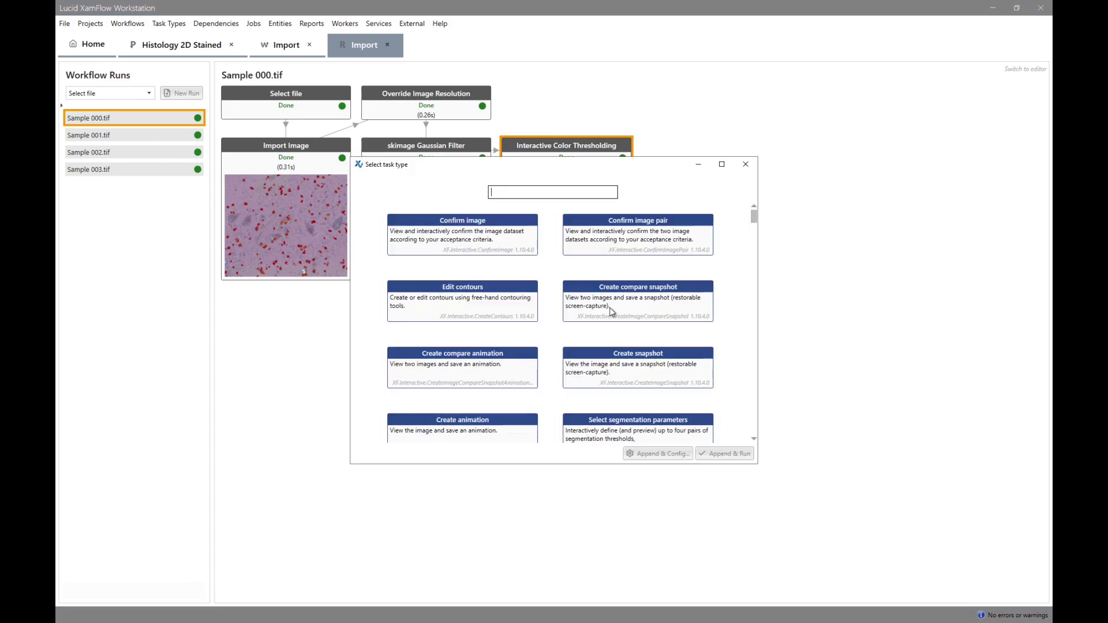
pyautogui.write('close')
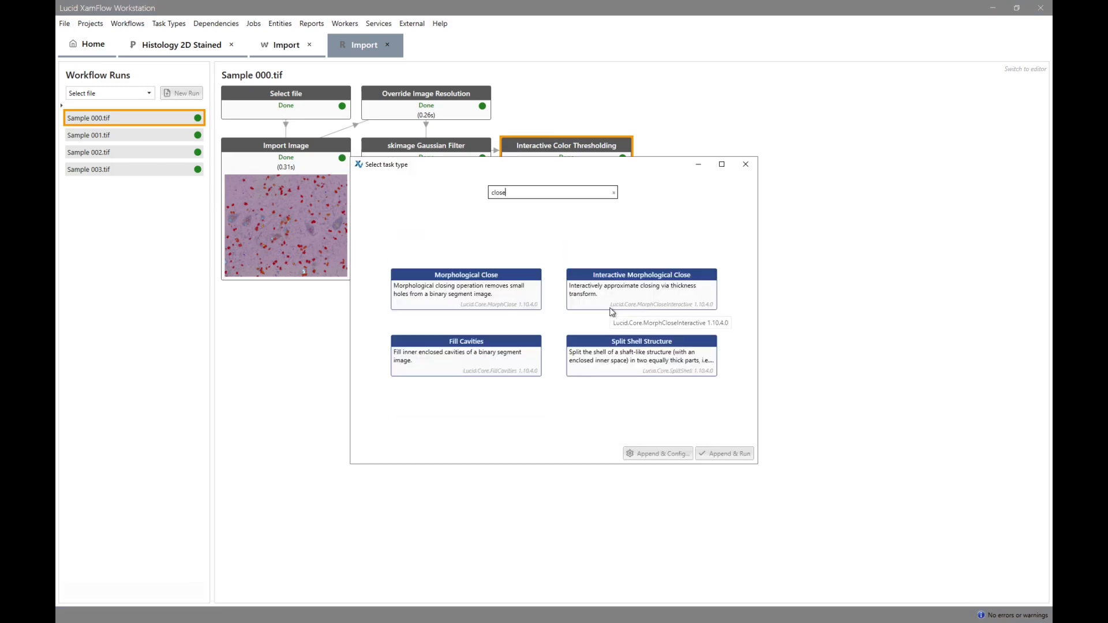
pyautogui.click(514, 278)
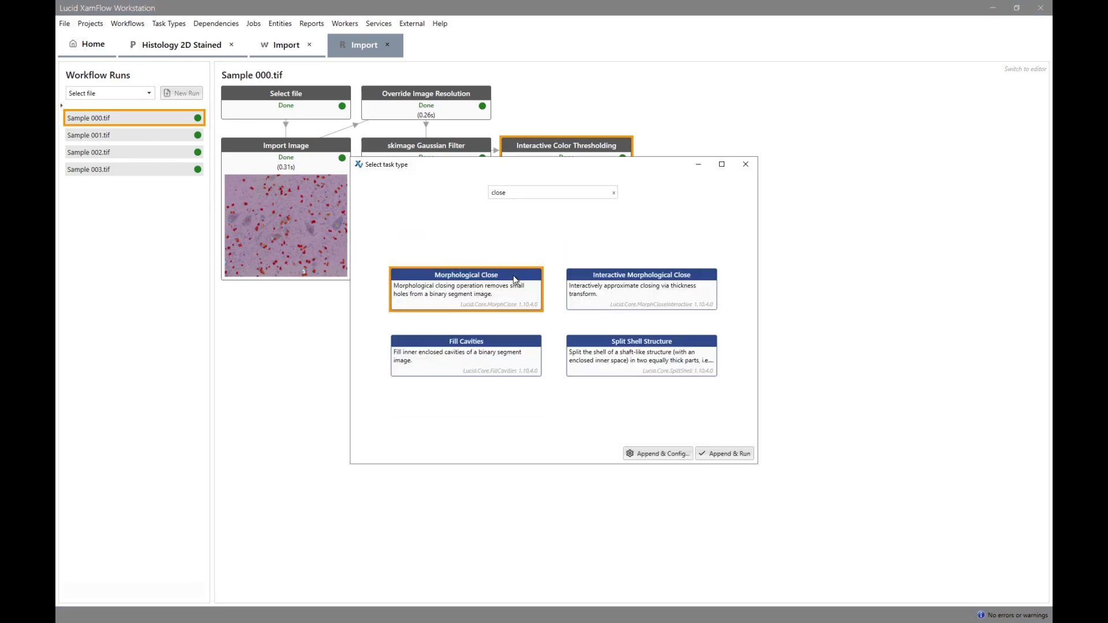
pyautogui.click(654, 454)
# Set the Morphological Close distance to a fixed value of 3 and run the task
pyautogui.click(452, 419)
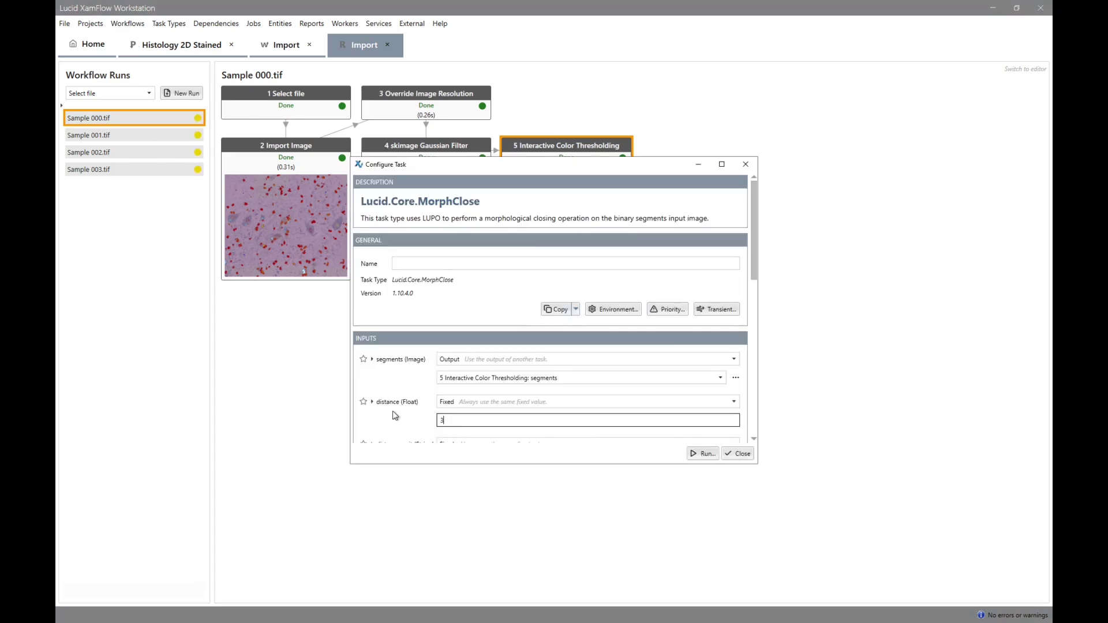
pyautogui.scroll(-5, 394, 417)
pyautogui.scroll(-3, 394, 415)
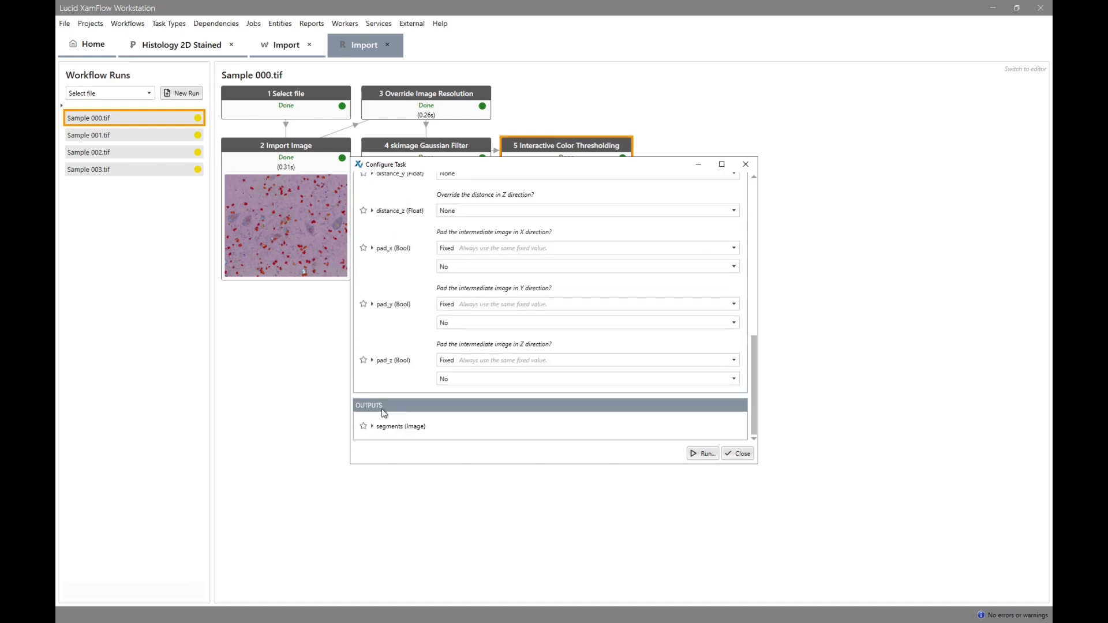
pyautogui.click(695, 454)
pyautogui.click(642, 395)
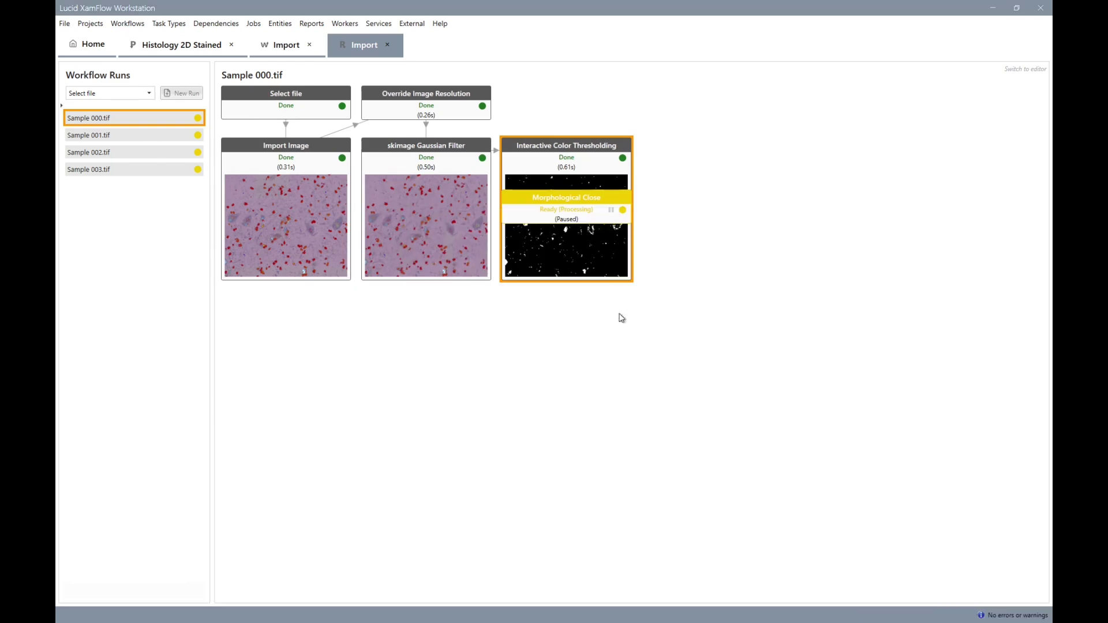
# Append a Labeling Range task after Morphological Close in the Sample 000.tif run and open its configuration
pyautogui.rightClick(726, 167)
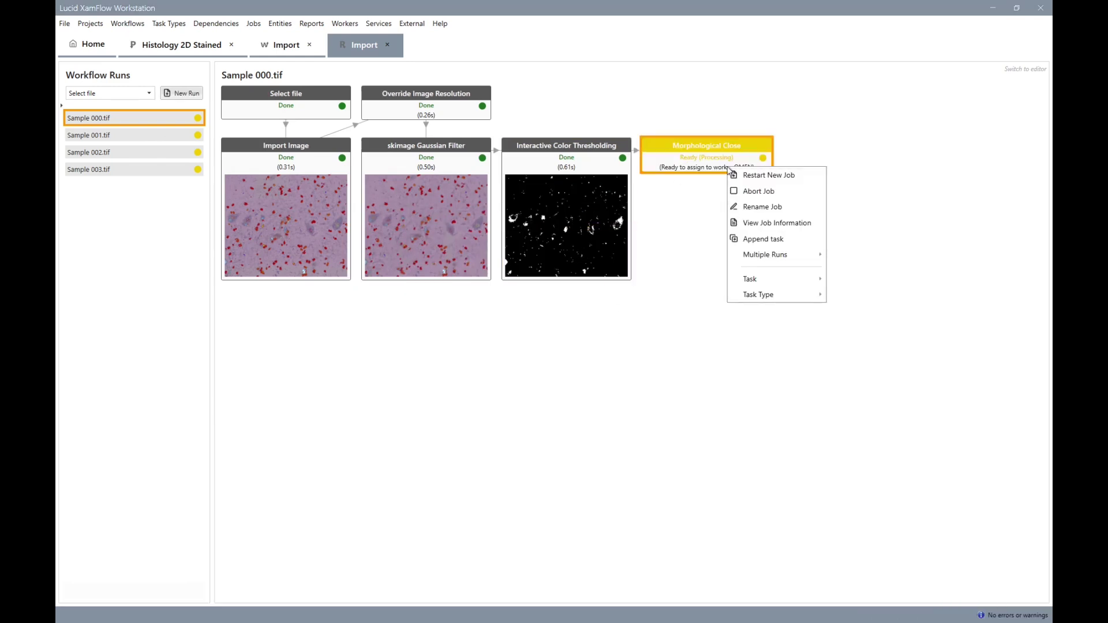
pyautogui.click(762, 241)
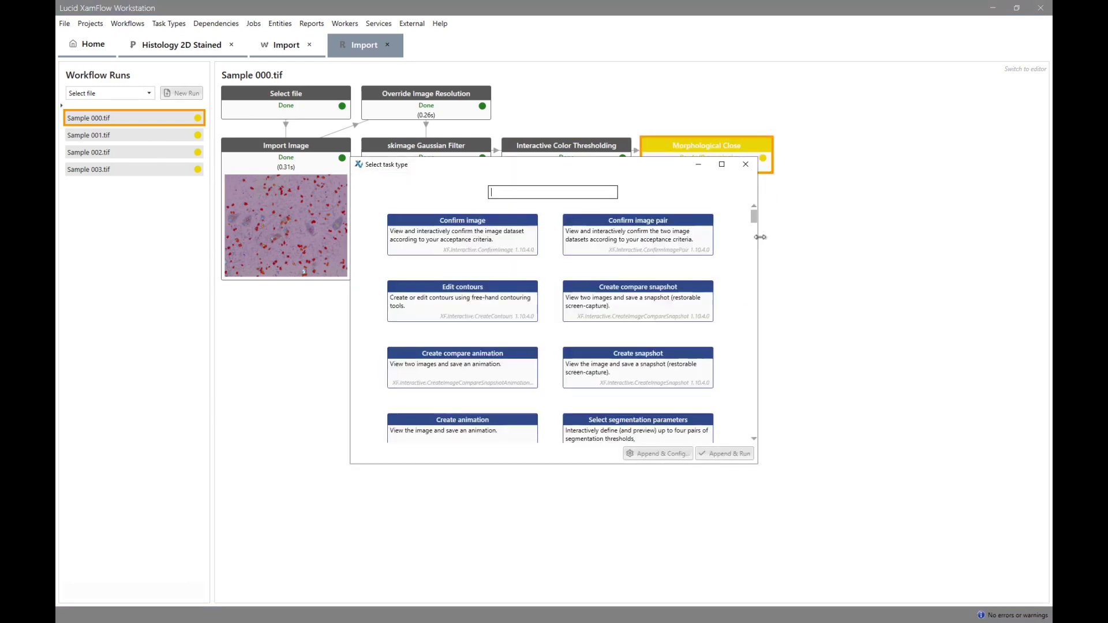
pyautogui.write('range')
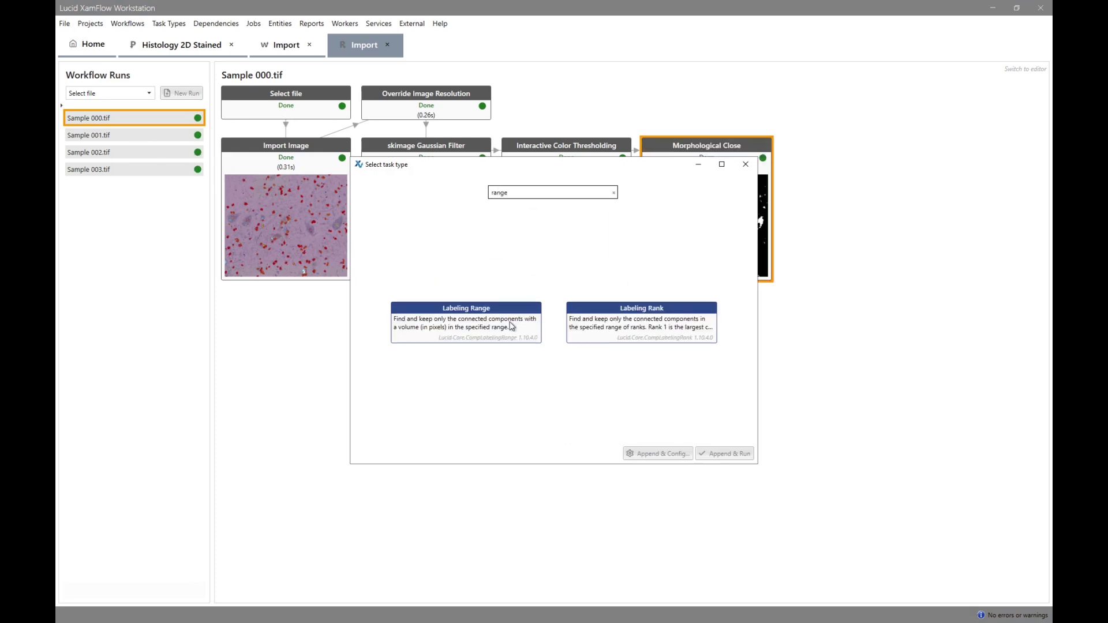
pyautogui.click(511, 326)
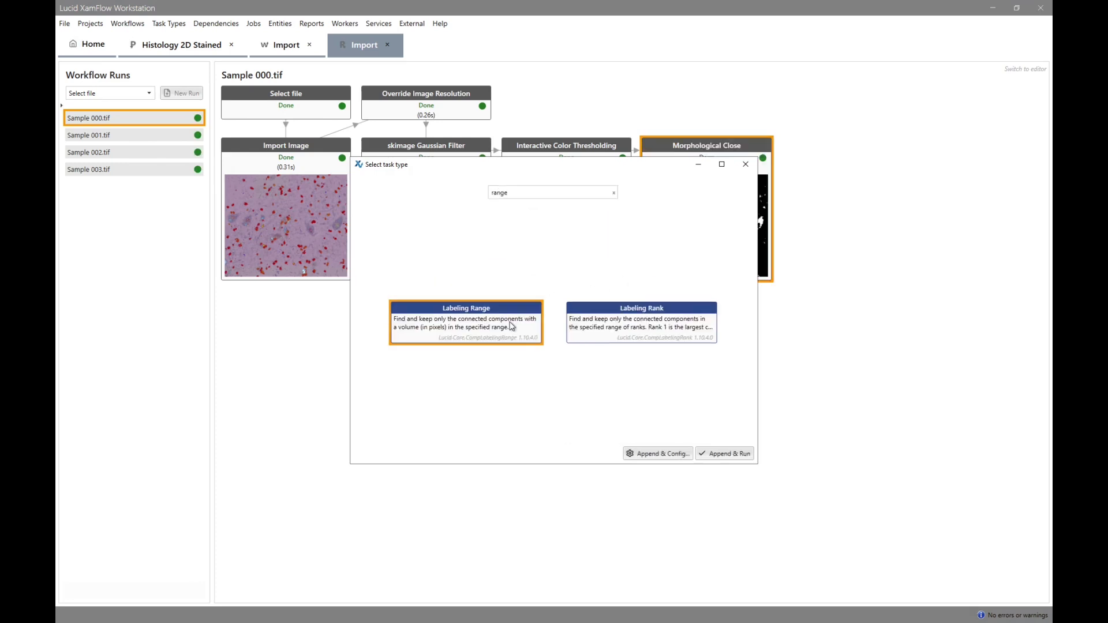
pyautogui.click(658, 453)
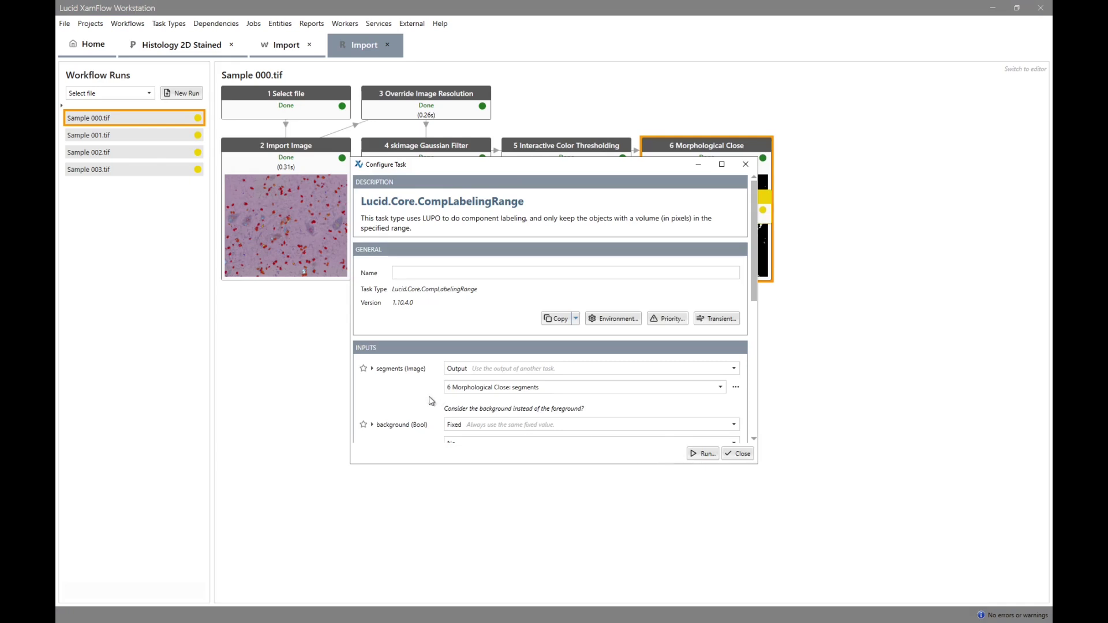
# Run the Labeling Range task with a fixed min_size of 500 pixels for the sample runs
pyautogui.scroll(-5, 439, 403)
pyautogui.click(450, 343)
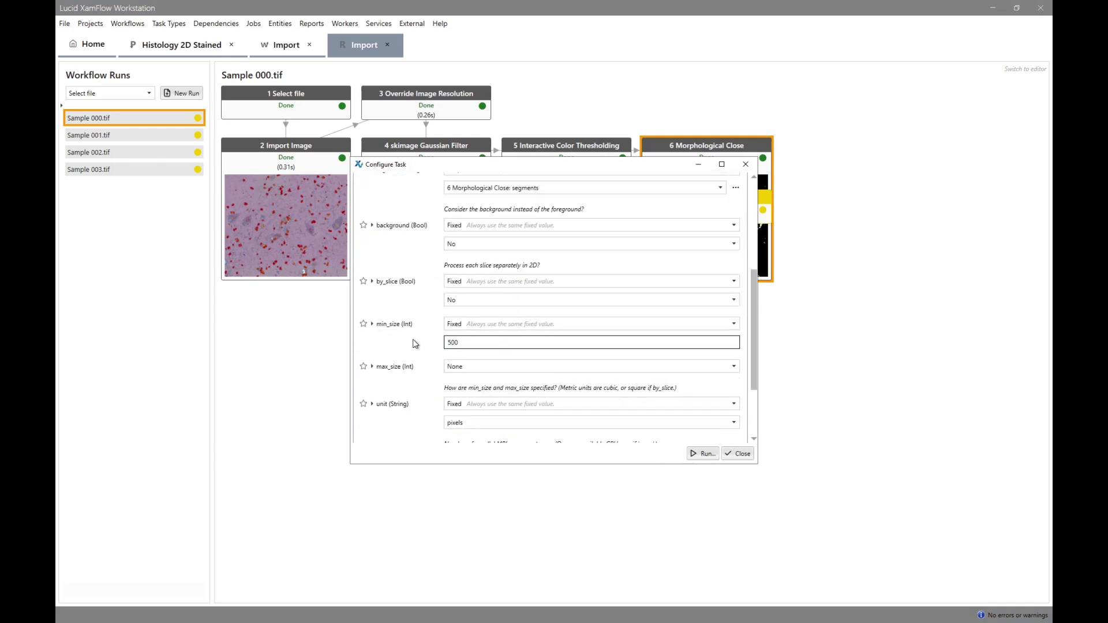
pyautogui.scroll(-3, 417, 352)
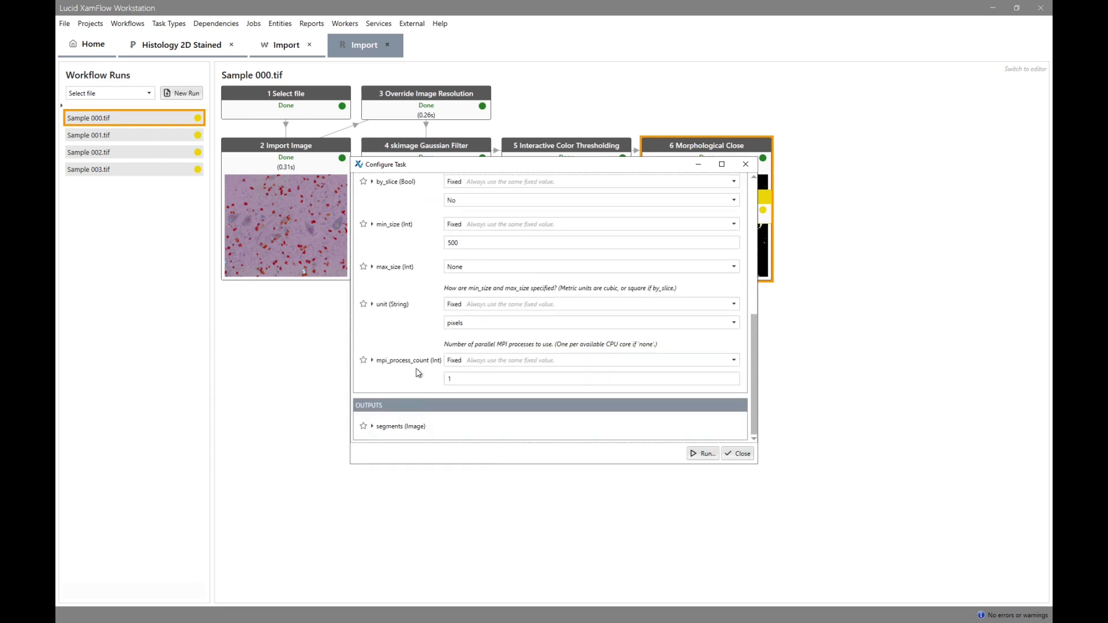
pyautogui.click(703, 455)
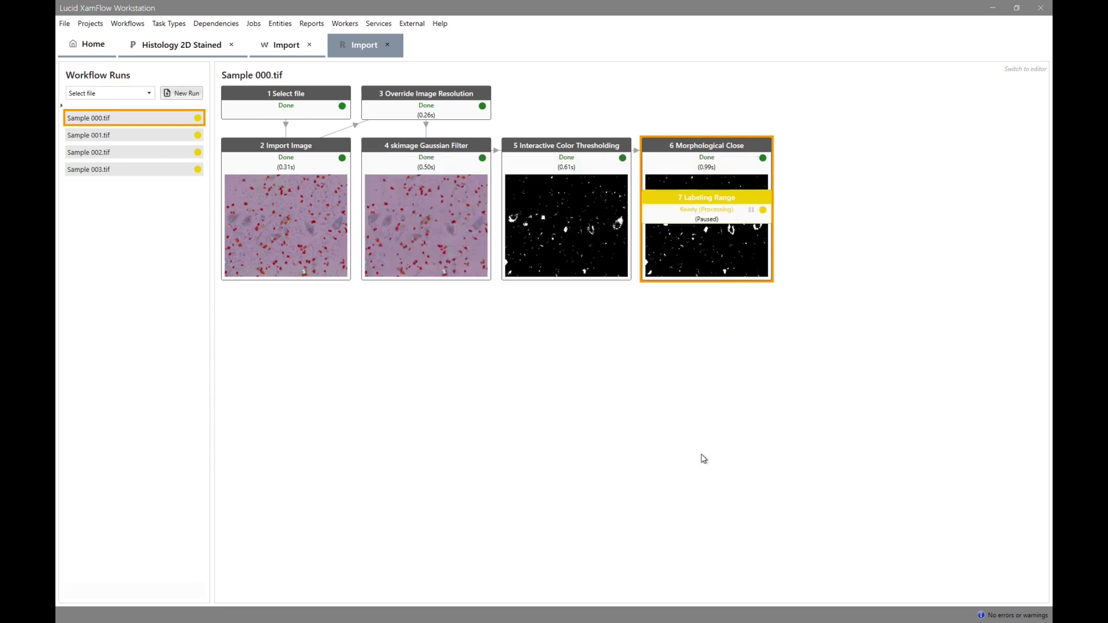
pyautogui.click(639, 398)
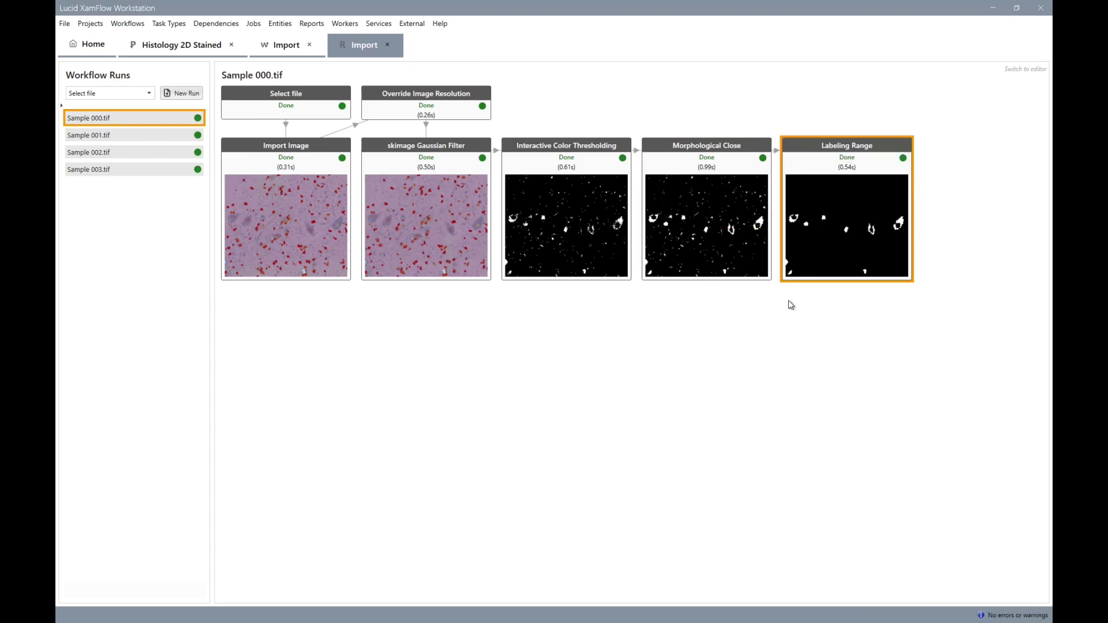
# Append a Labeling Measure 2D task after Labeling Range and run it
pyautogui.rightClick(839, 258)
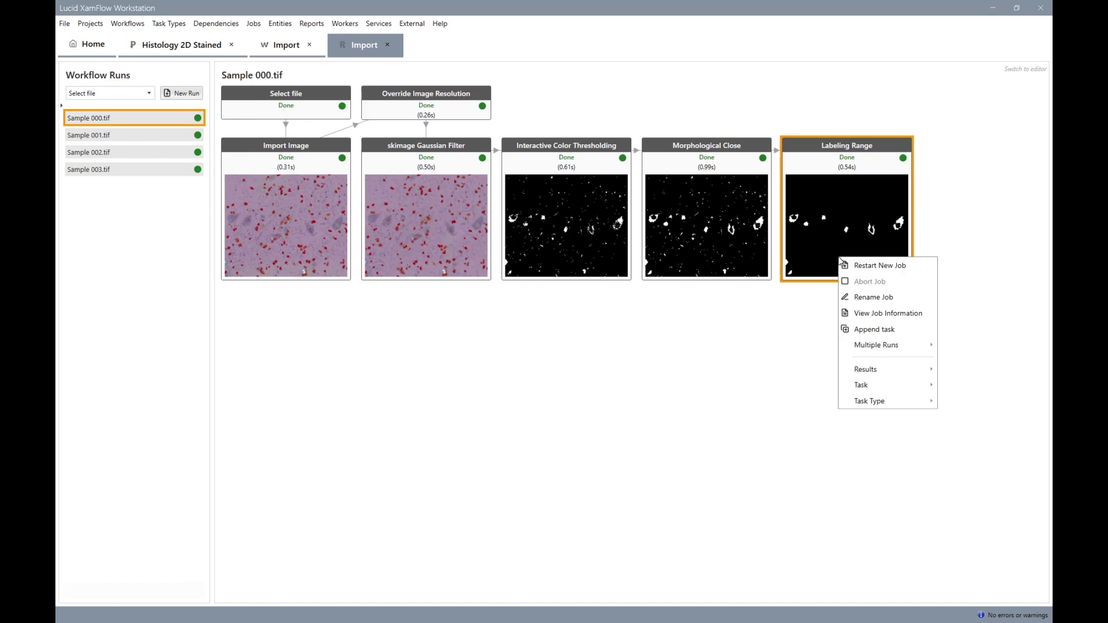
pyautogui.click(872, 330)
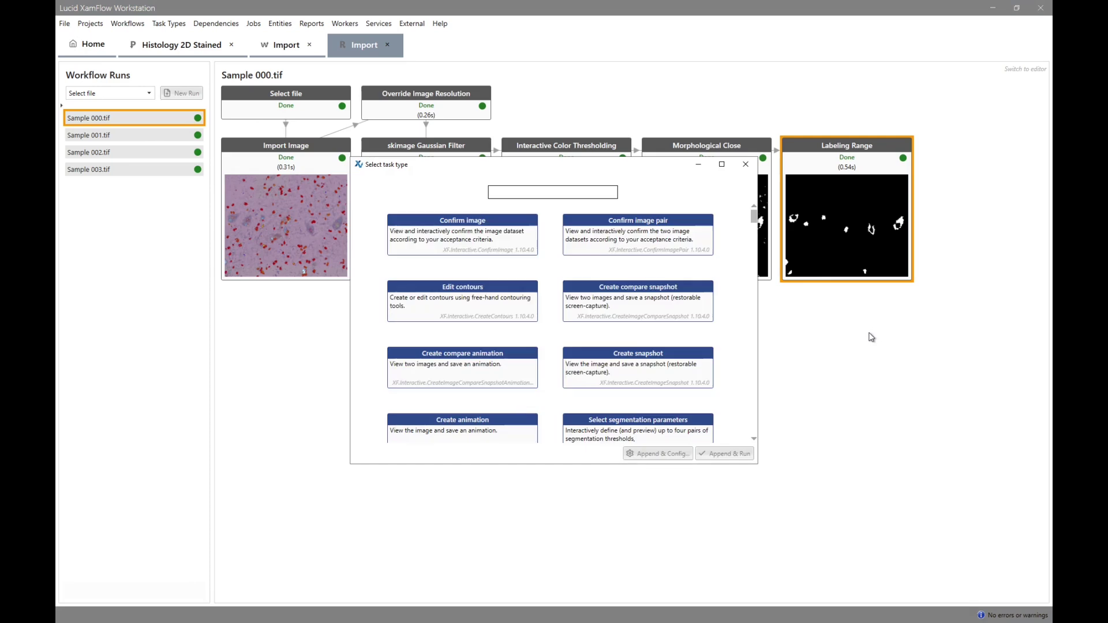
pyautogui.write('measure')
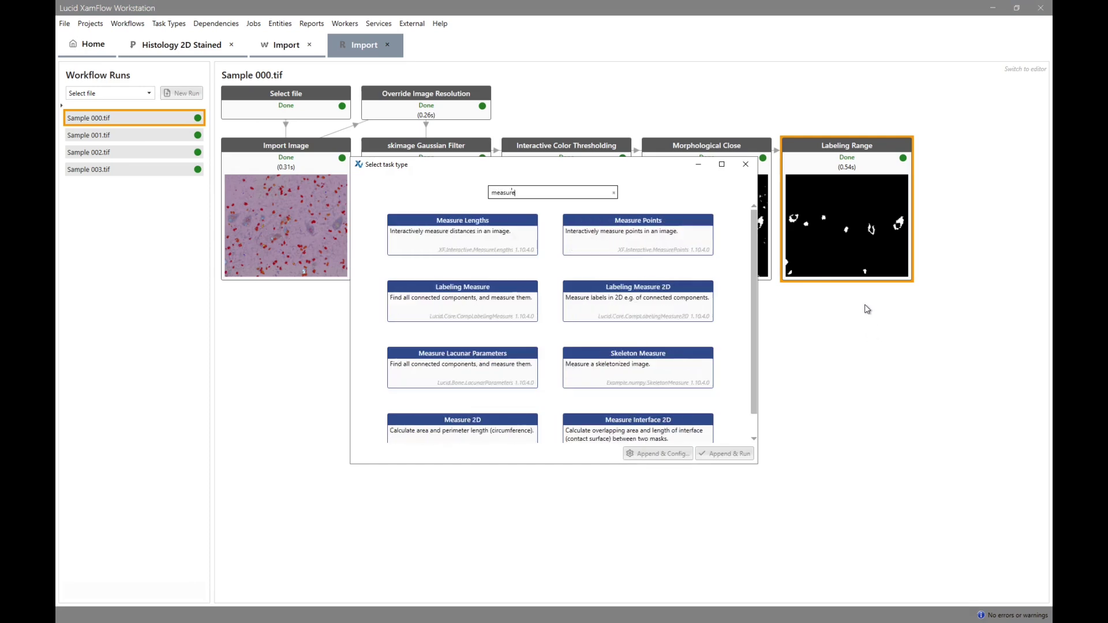
pyautogui.click(669, 293)
pyautogui.click(723, 455)
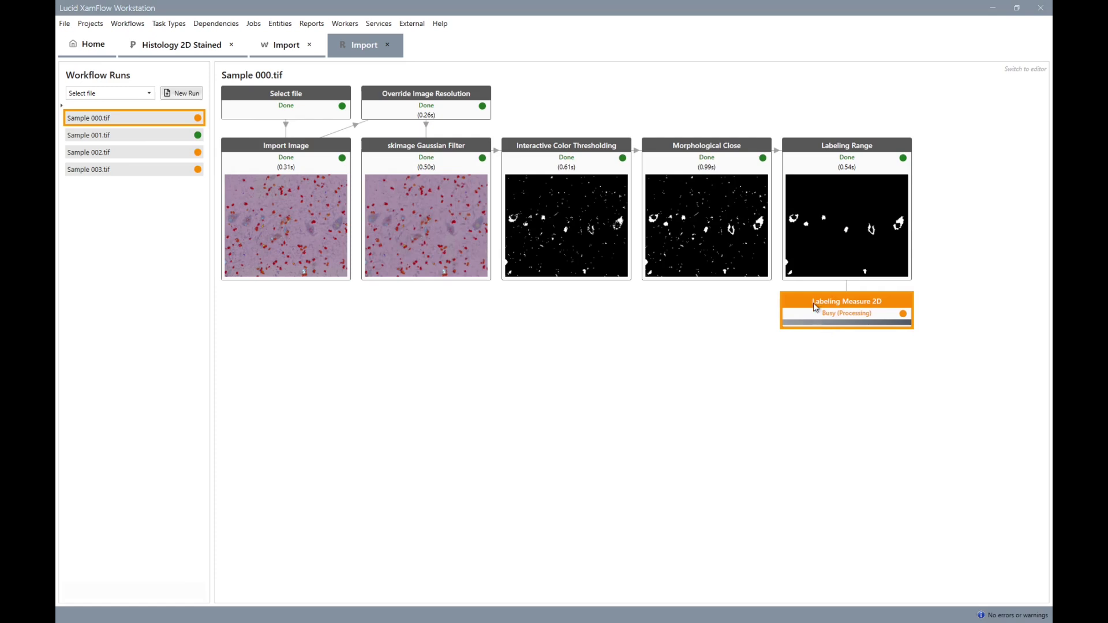
# Append a Thickness task after Labeling Range and open its configuration
pyautogui.rightClick(806, 252)
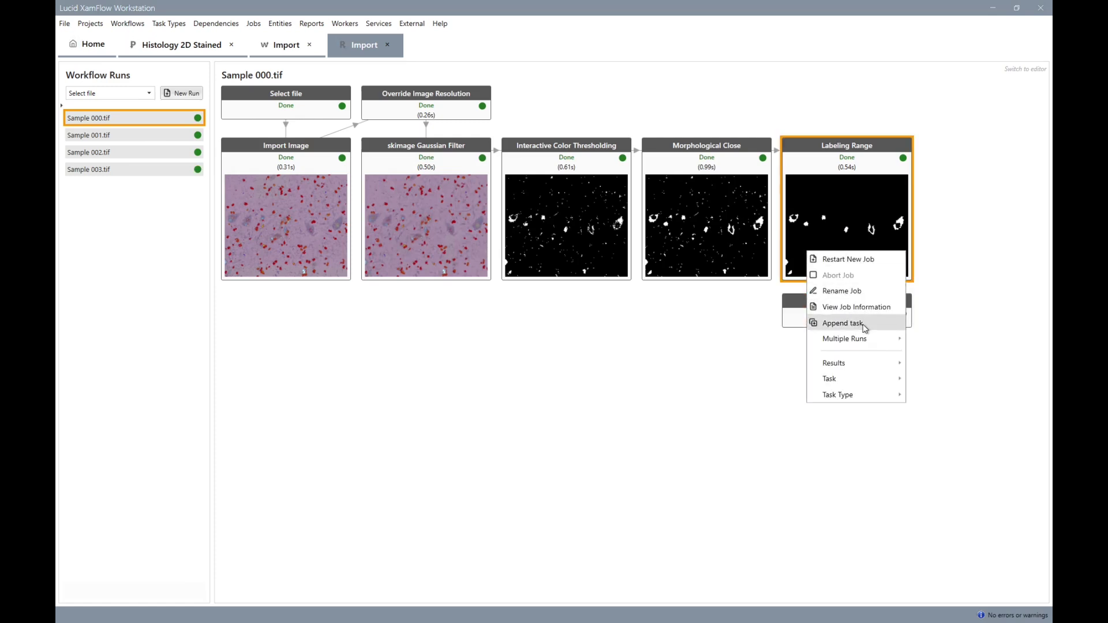
pyautogui.click(860, 324)
pyautogui.write('thick')
pyautogui.click(483, 227)
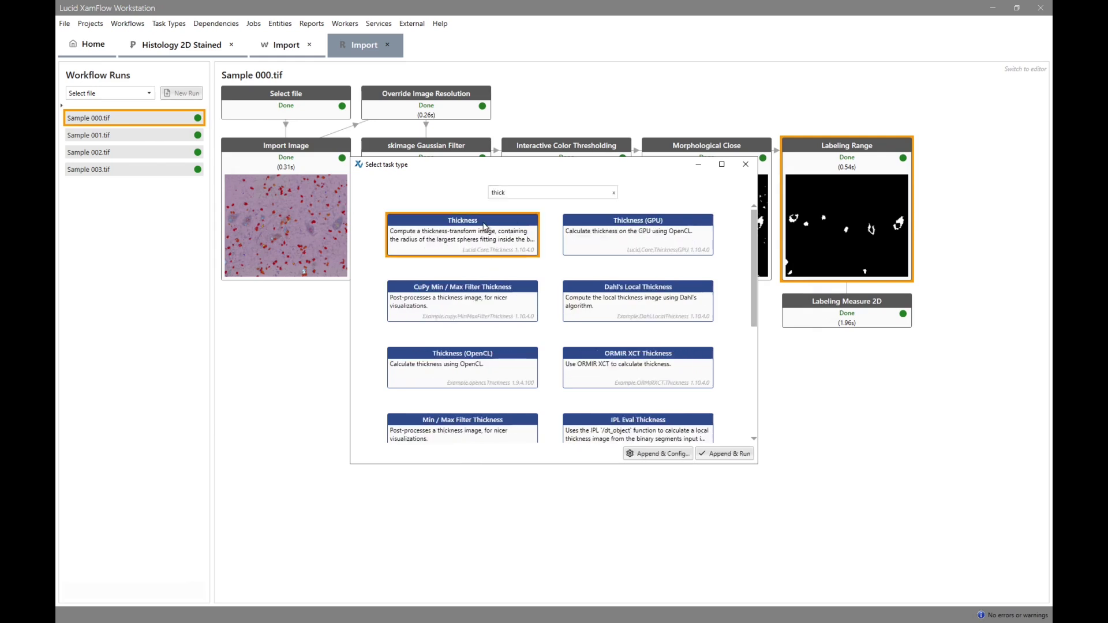
pyautogui.click(663, 454)
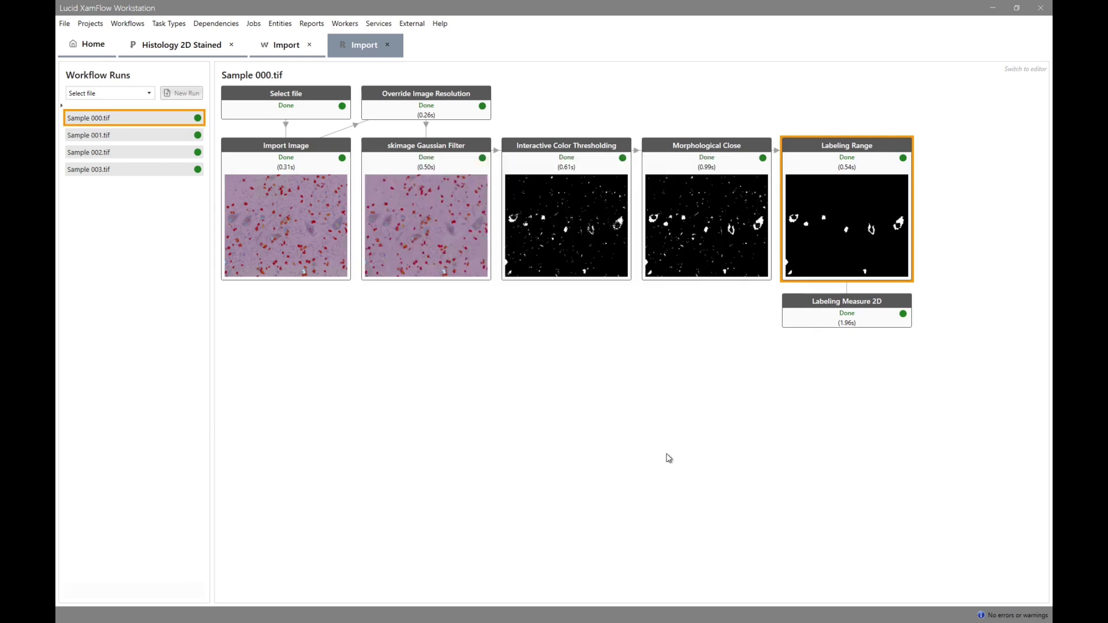
# Mark the Thickness Map Image and Thickness Mean outputs as favorites and run the Thickness task for all four sample runs
pyautogui.scroll(-10, 384, 420)
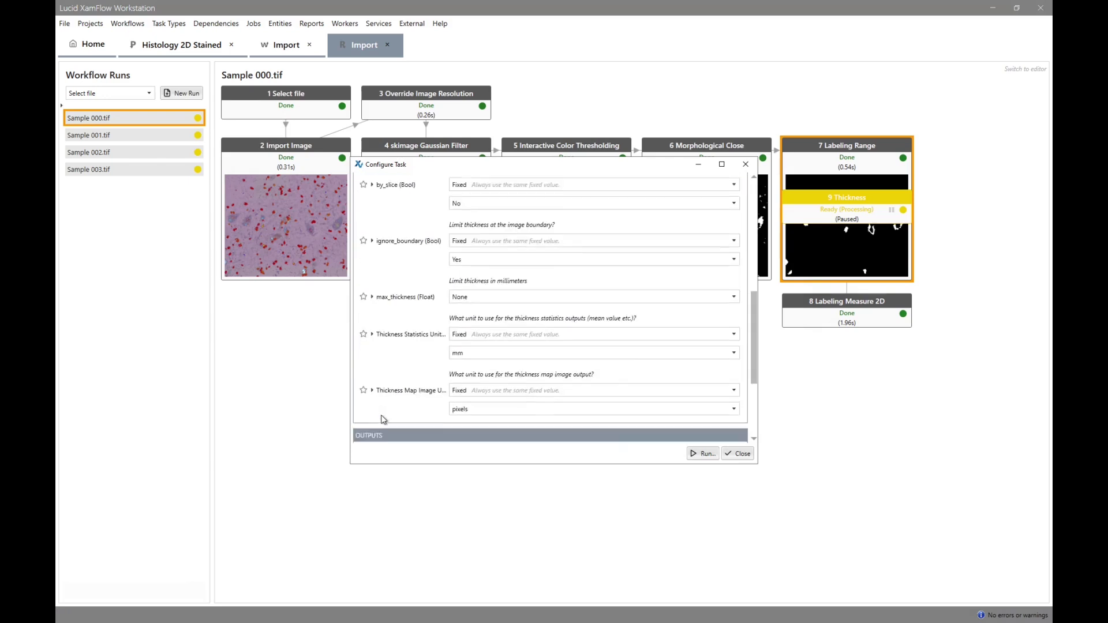
pyautogui.click(364, 307)
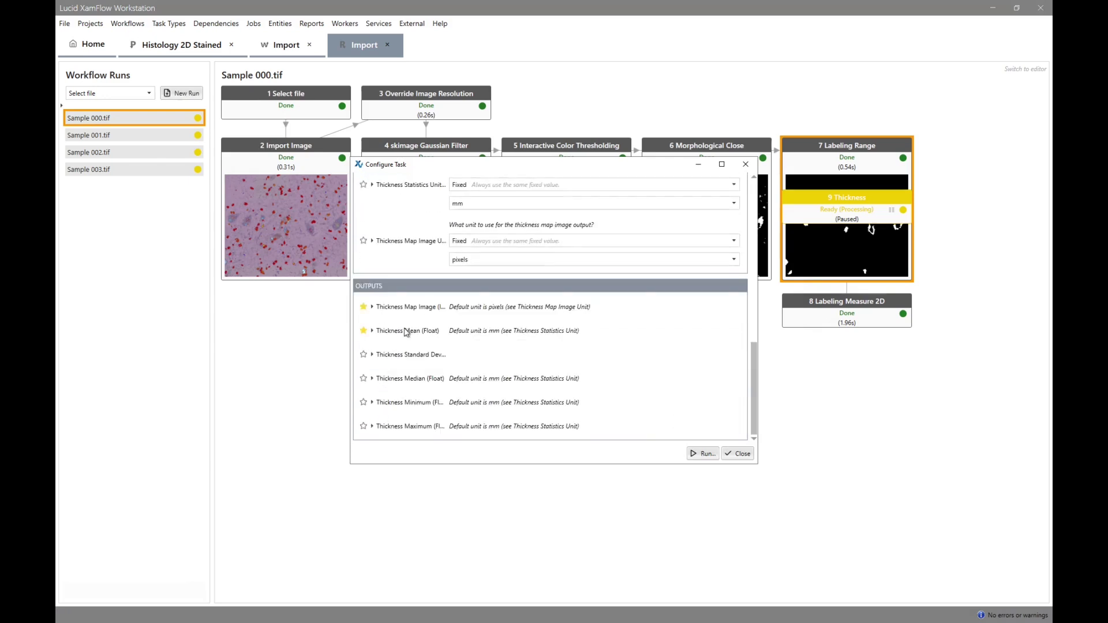
pyautogui.click(705, 454)
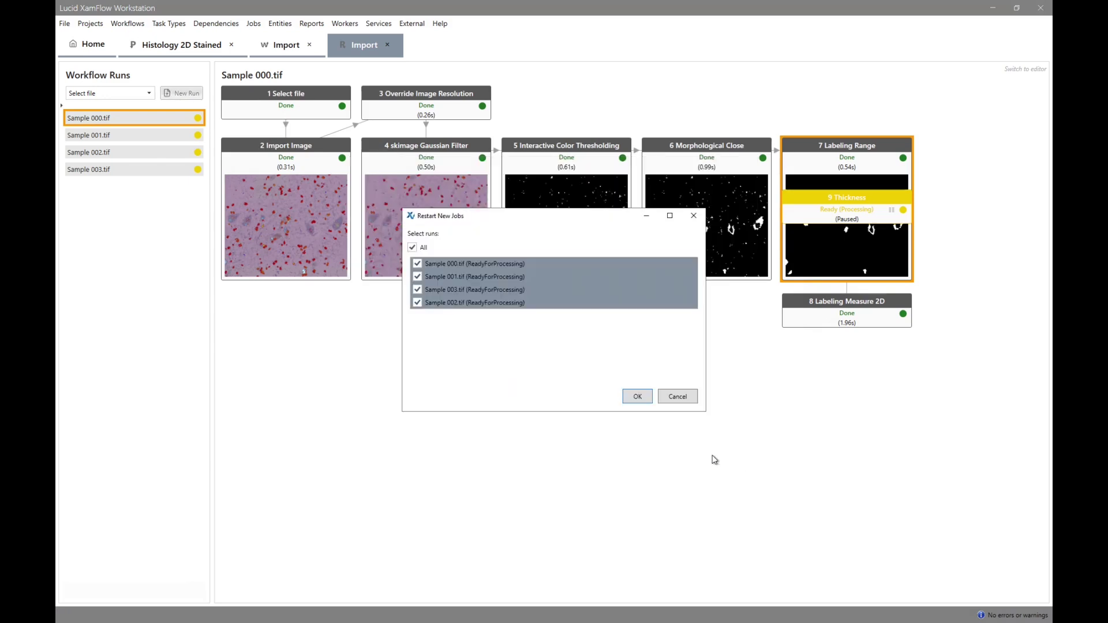
pyautogui.click(641, 397)
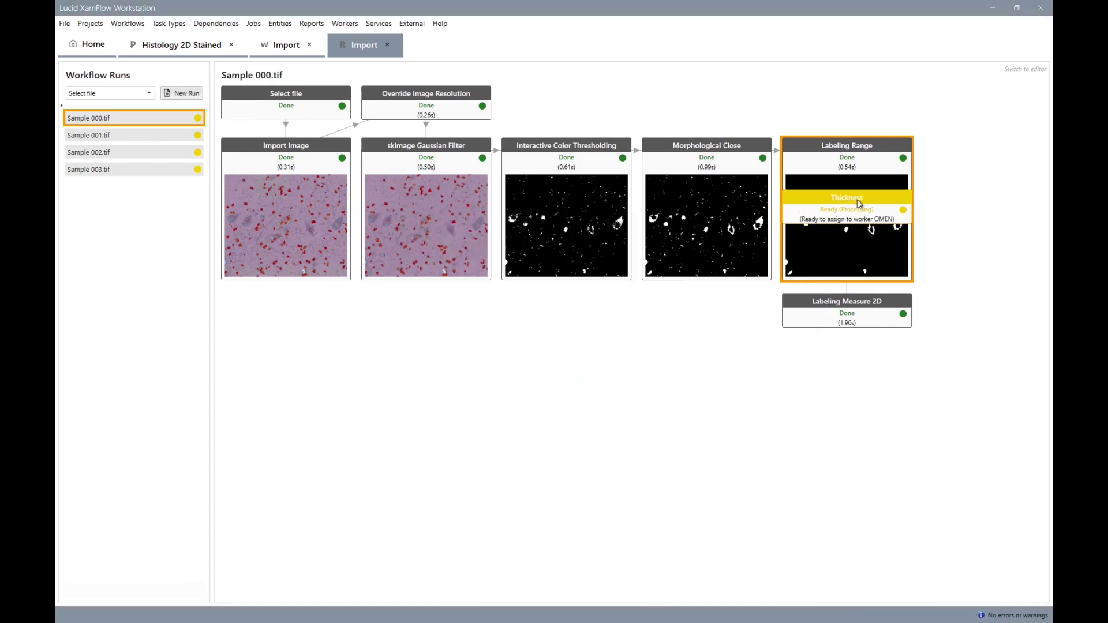
# Mark the component_count, plot and area_mean outputs of the Labeling Measure 2D task as favorites
pyautogui.doubleClick(846, 318)
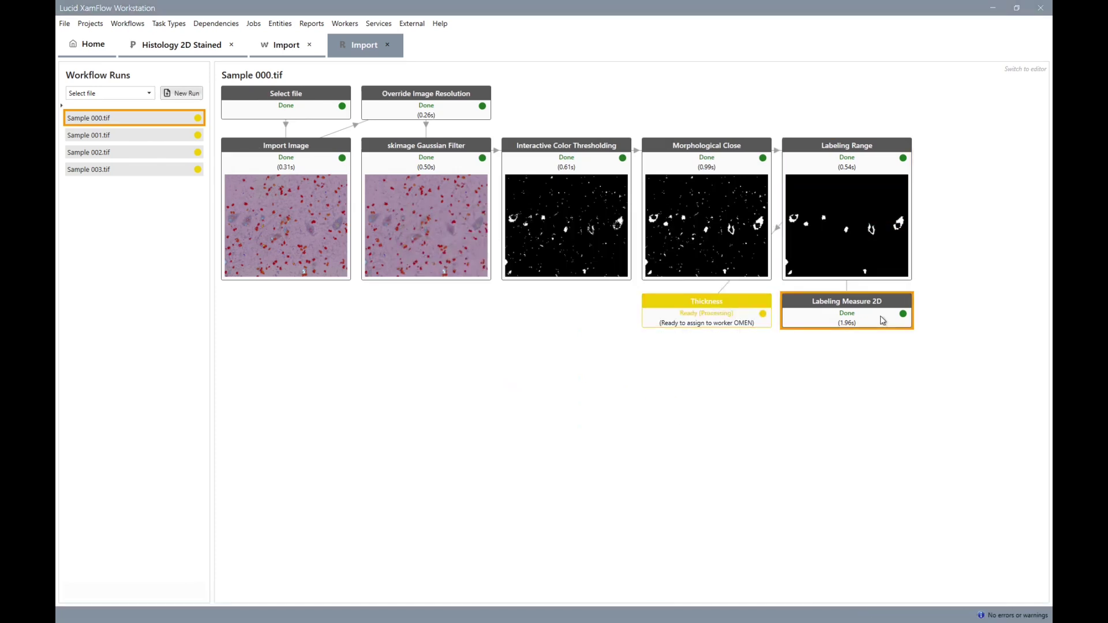
pyautogui.scroll(-8, 454, 339)
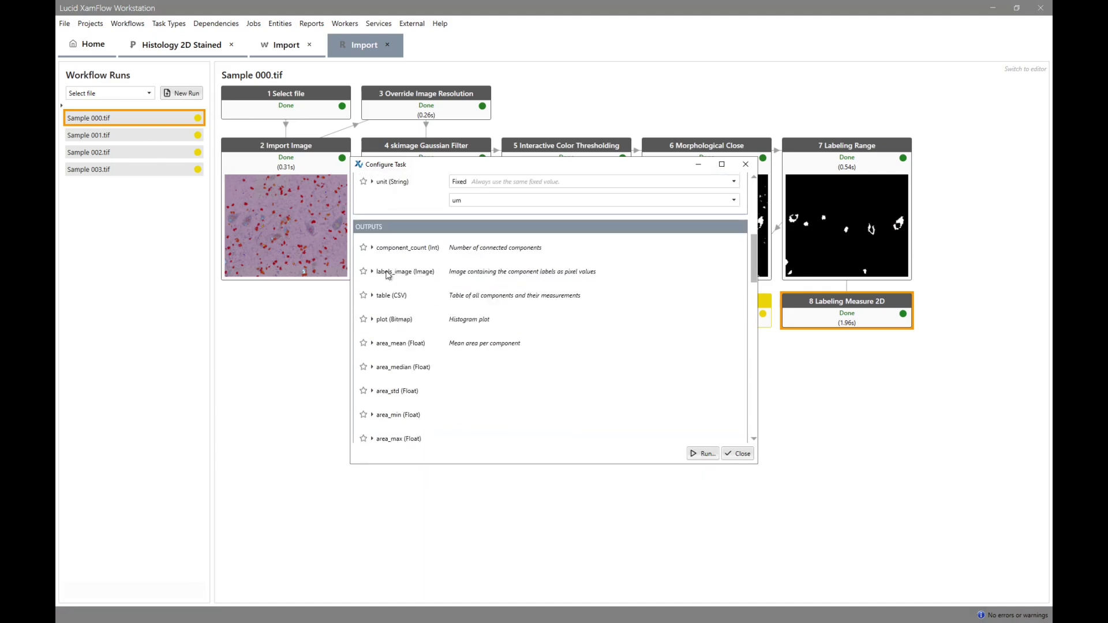
pyautogui.click(364, 249)
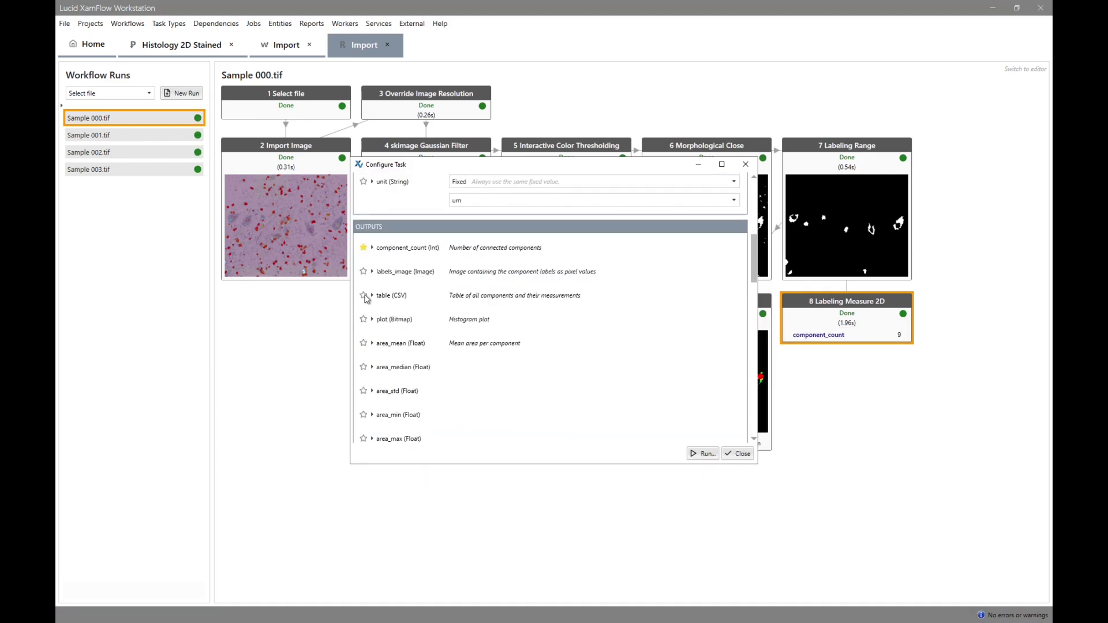
pyautogui.click(364, 320)
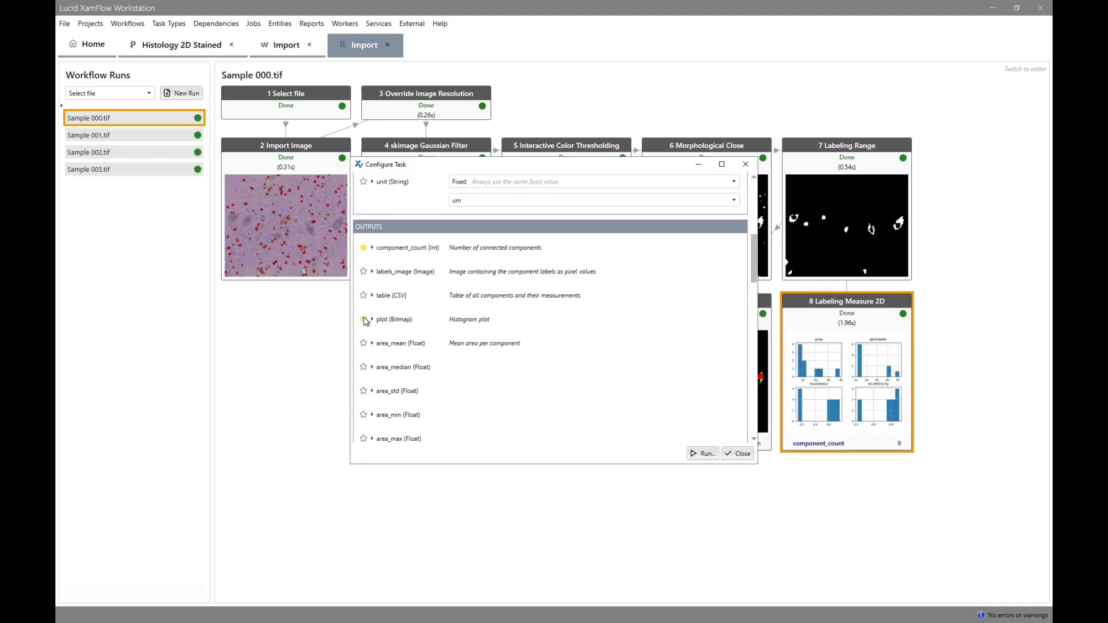
pyautogui.click(364, 345)
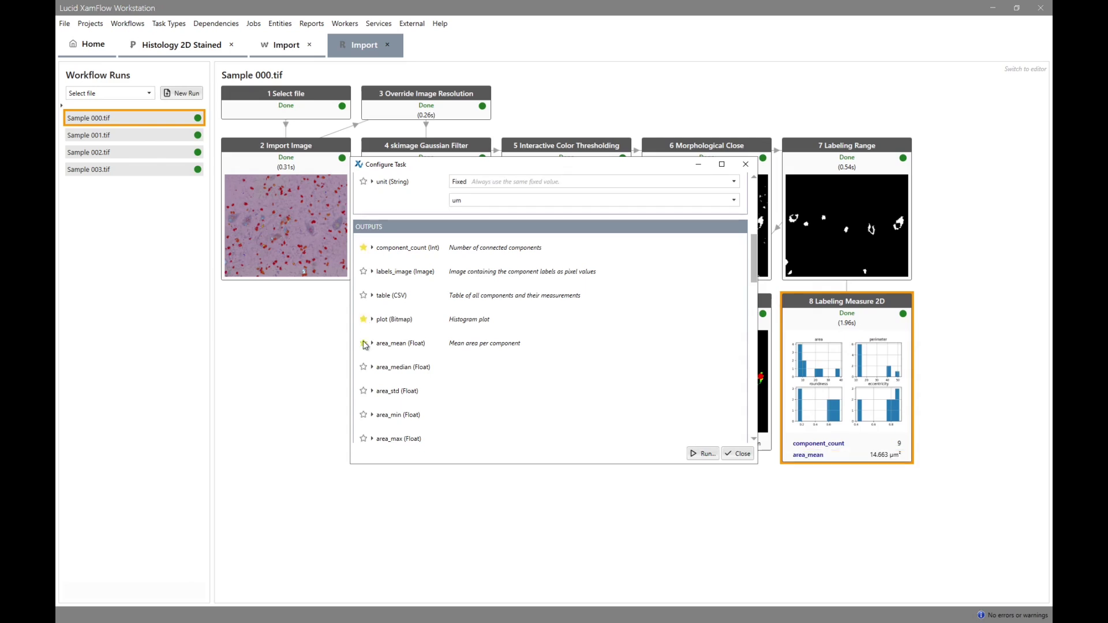
# Add perimeter_mean and roundness_mean to the favorite outputs of Labeling Measure 2D and close its configuration
pyautogui.scroll(-5, 385, 356)
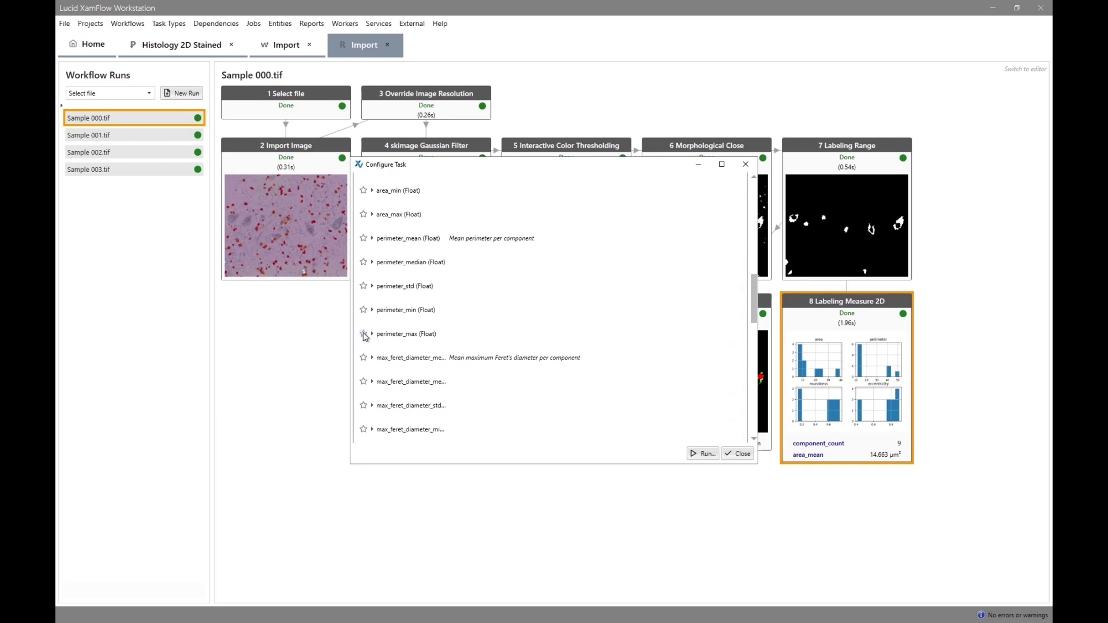
pyautogui.click(364, 334)
pyautogui.click(364, 335)
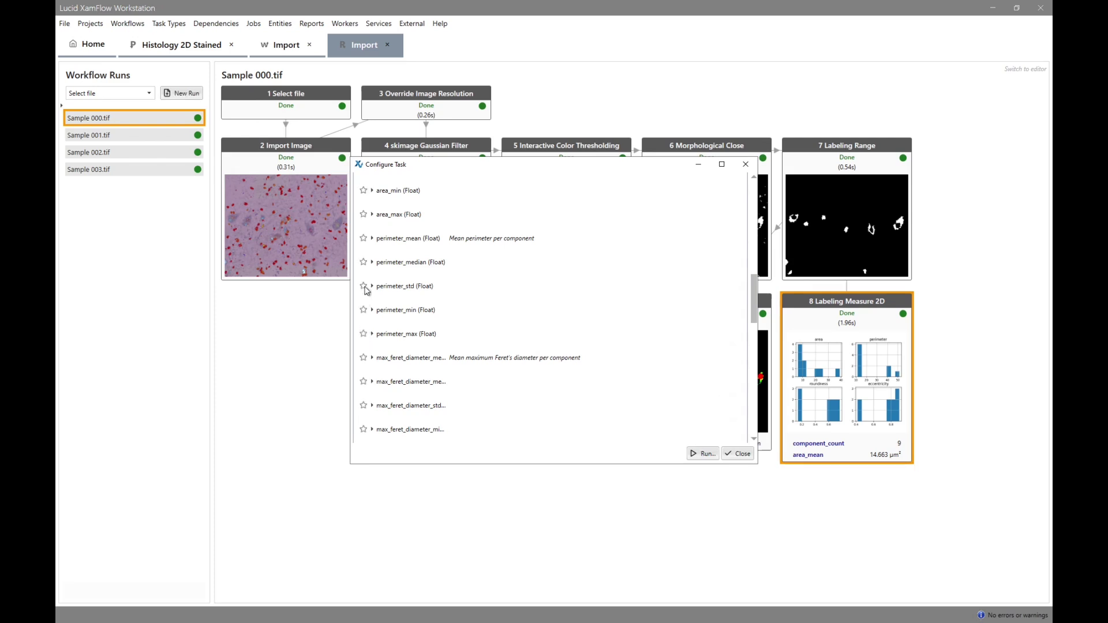
pyautogui.click(364, 238)
pyautogui.scroll(-10, 377, 376)
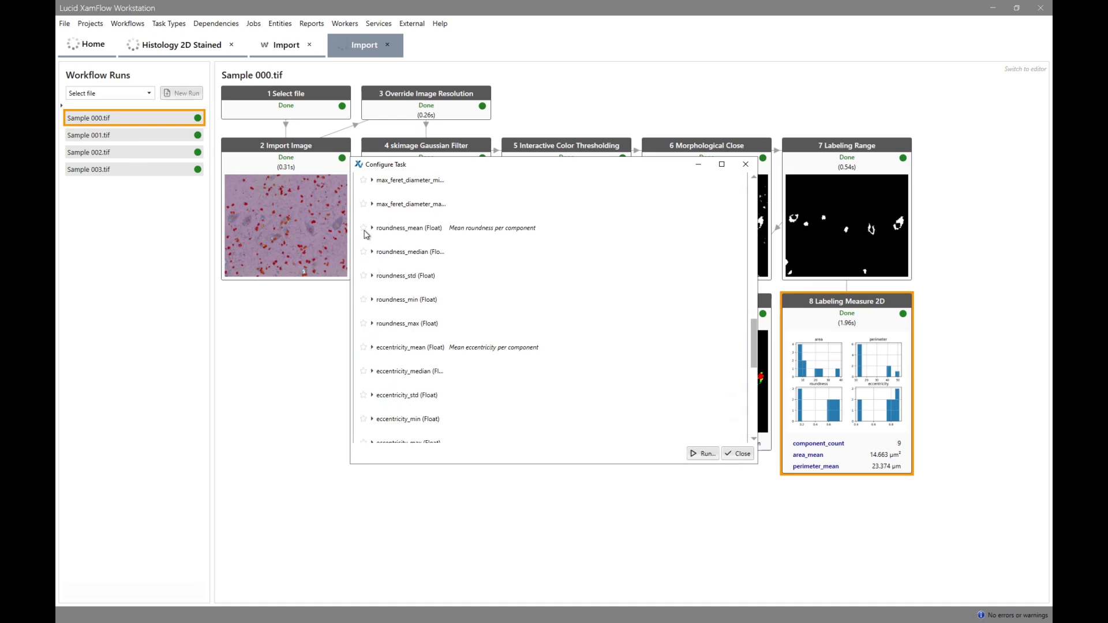
pyautogui.click(363, 228)
pyautogui.click(742, 452)
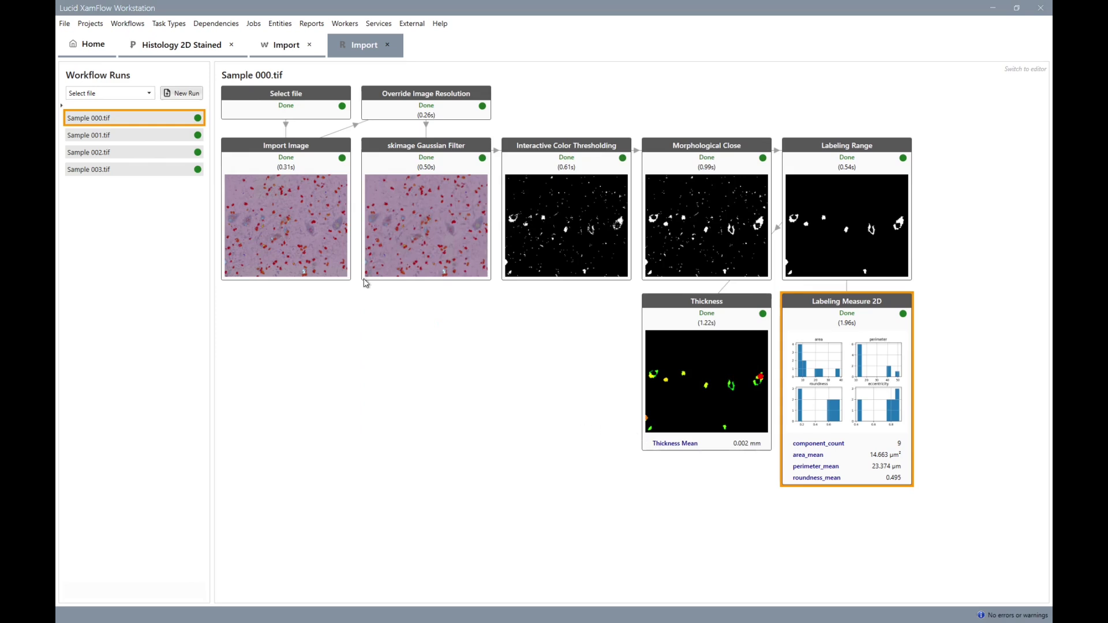
# Review the segmentation, thickness and measurement results of the Sample 001.tif, Sample 002.tif and Sample 003.tif runs
pyautogui.click(191, 139)
pyautogui.click(185, 154)
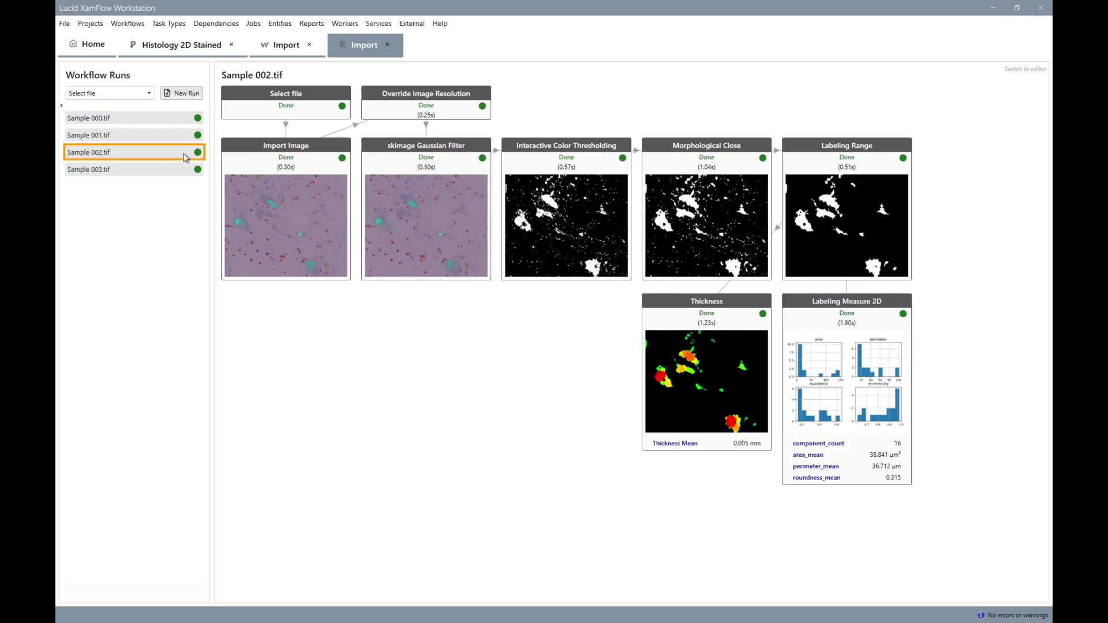
pyautogui.click(190, 172)
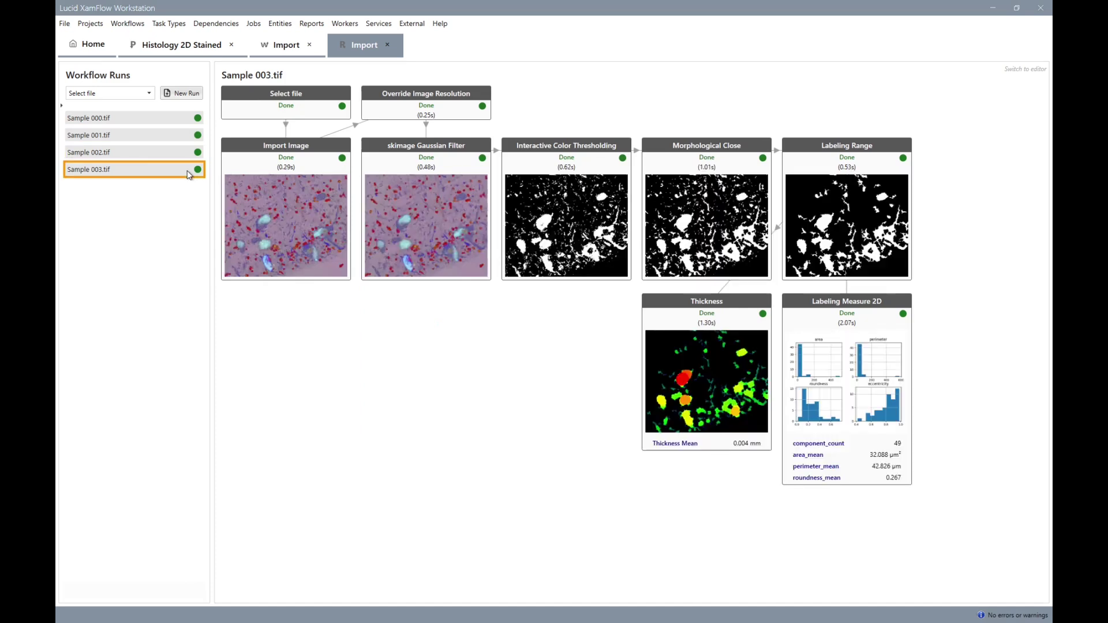
# Restart the Interactive Color Thresholding job of the Sample 000.tif run and open it for editing
pyautogui.click(190, 121)
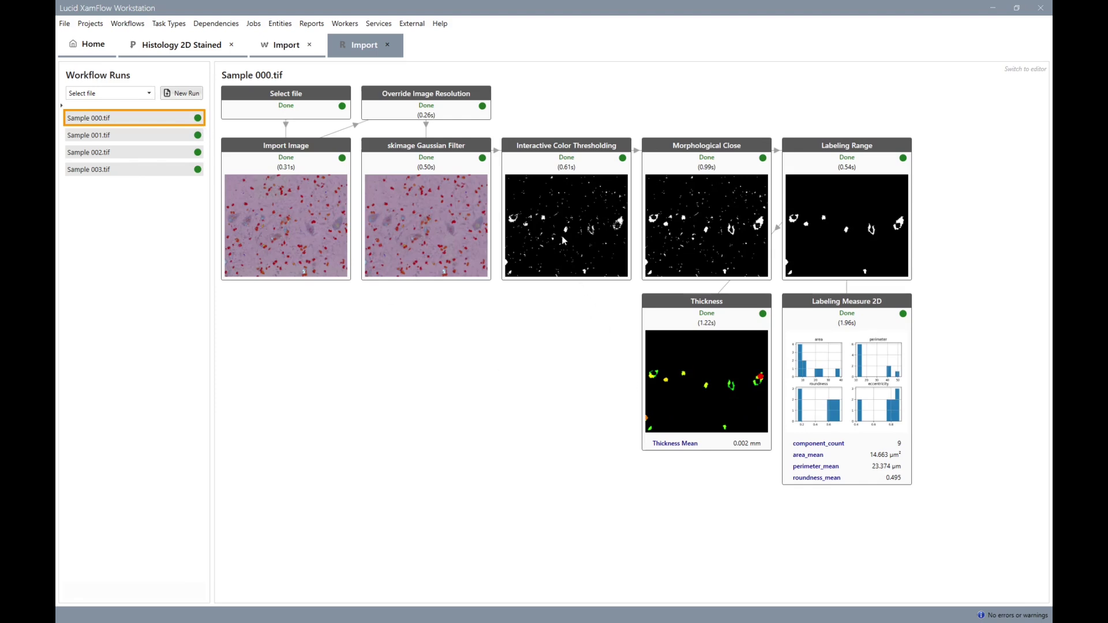
pyautogui.rightClick(562, 236)
pyautogui.click(577, 240)
pyautogui.click(577, 155)
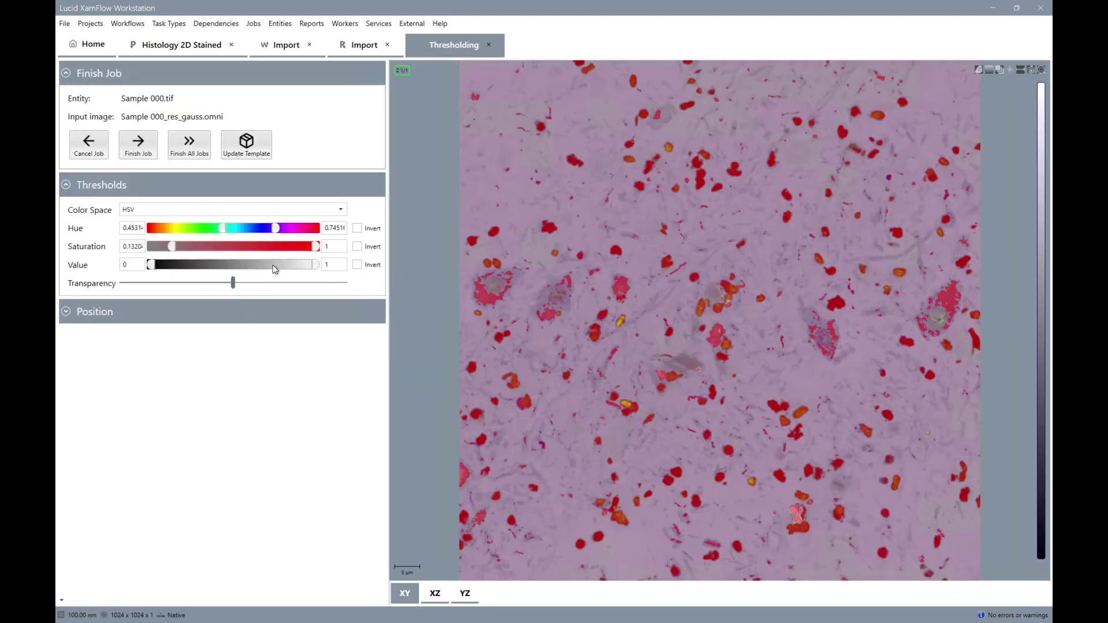
# Set Sample 000.tif's hue range to about 0.374–0.755 and the minimum saturation to 0, and finish the job
pyautogui.moveTo(220, 232); pyautogui.dragTo(214, 231)
pyautogui.moveTo(173, 248); pyautogui.dragTo(145, 248)
pyautogui.moveTo(276, 231); pyautogui.dragTo(279, 229)
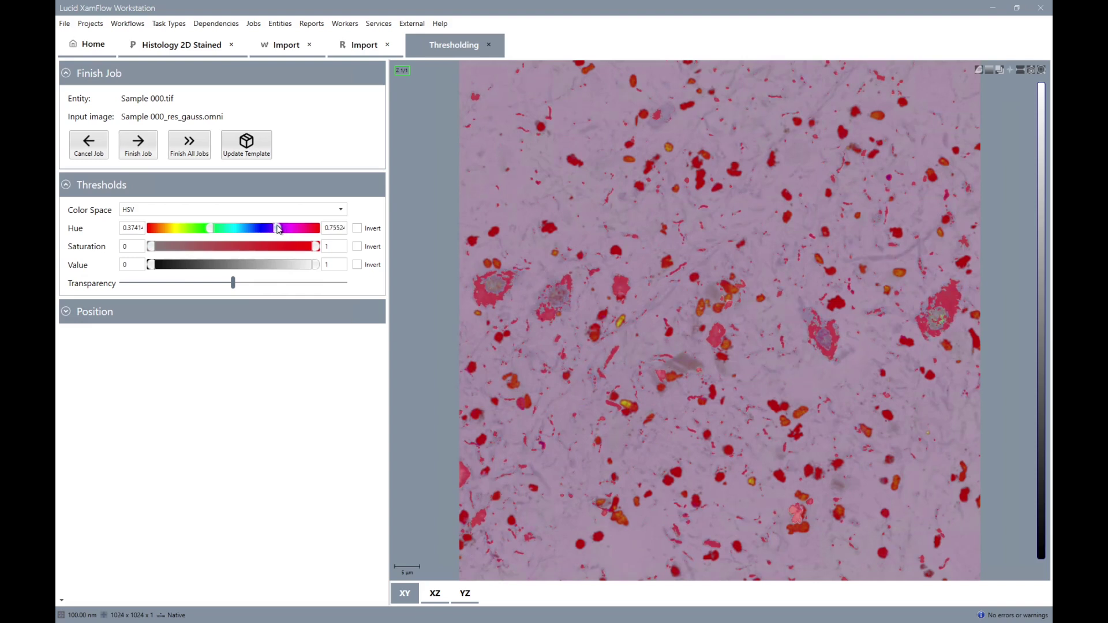
pyautogui.click(138, 144)
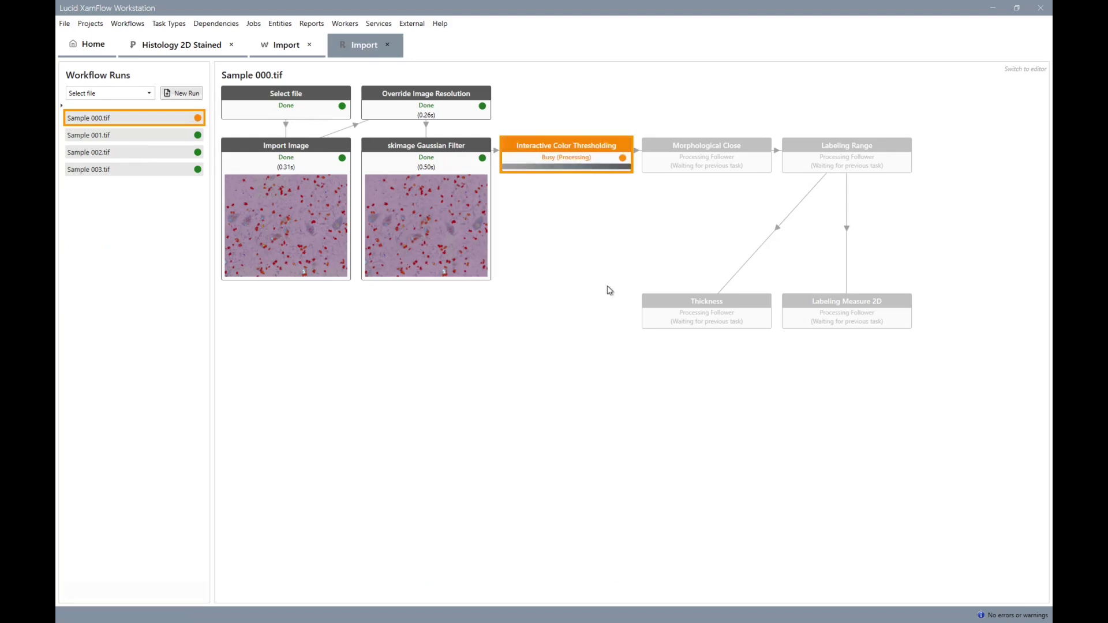
# Open the table report of the Import workflow and examine the Labeling Measure 2D results of the sample runs
pyautogui.click(312, 23)
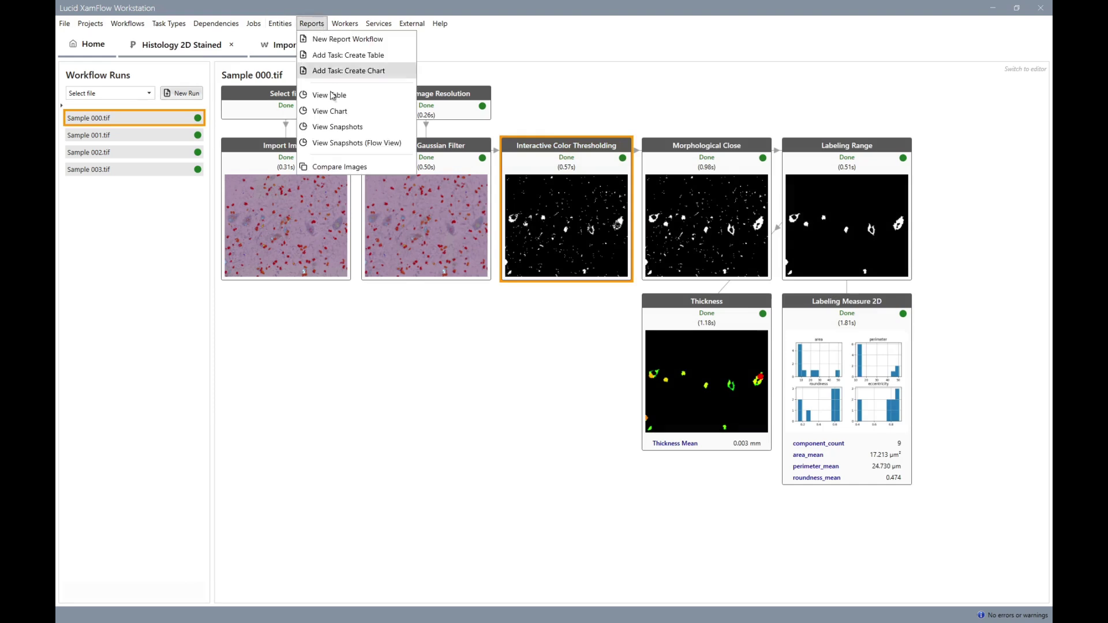
pyautogui.click(329, 95)
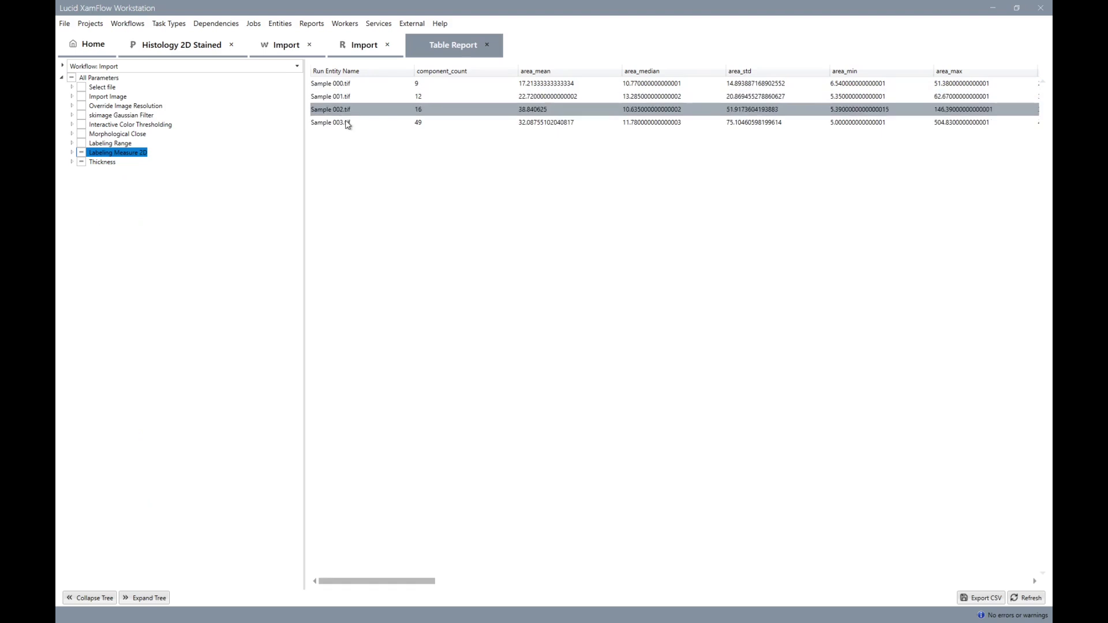
pyautogui.moveTo(412, 582); pyautogui.dragTo(356, 574)
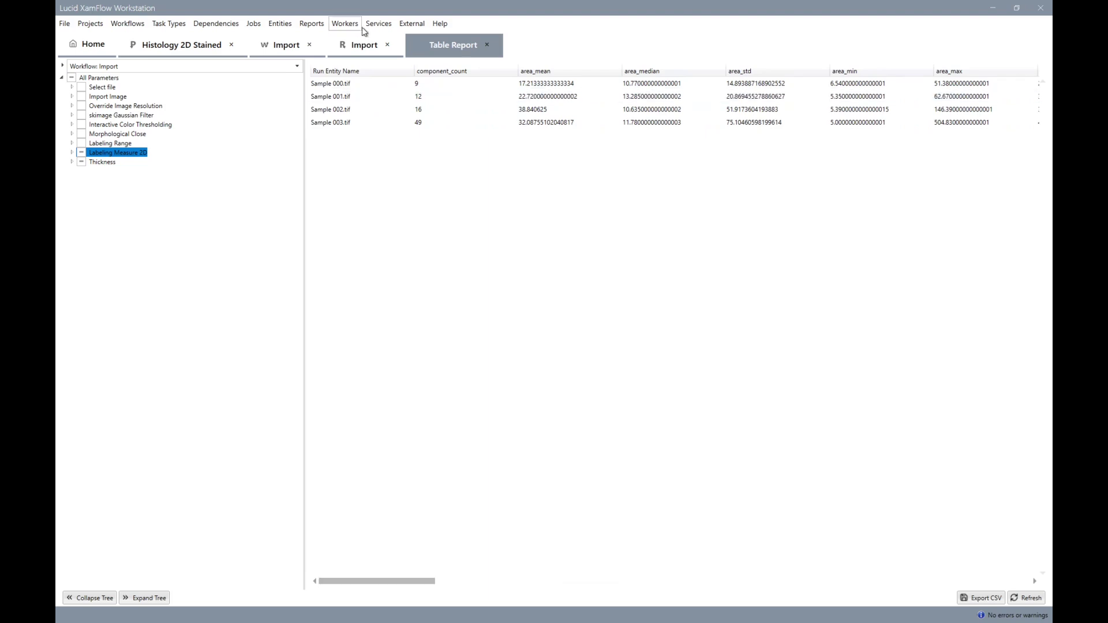
# Add new workflow runs for Sample 005.tif through Sample 010.tif and open the Sample 005.tif run
pyautogui.click(360, 44)
pyautogui.click(196, 95)
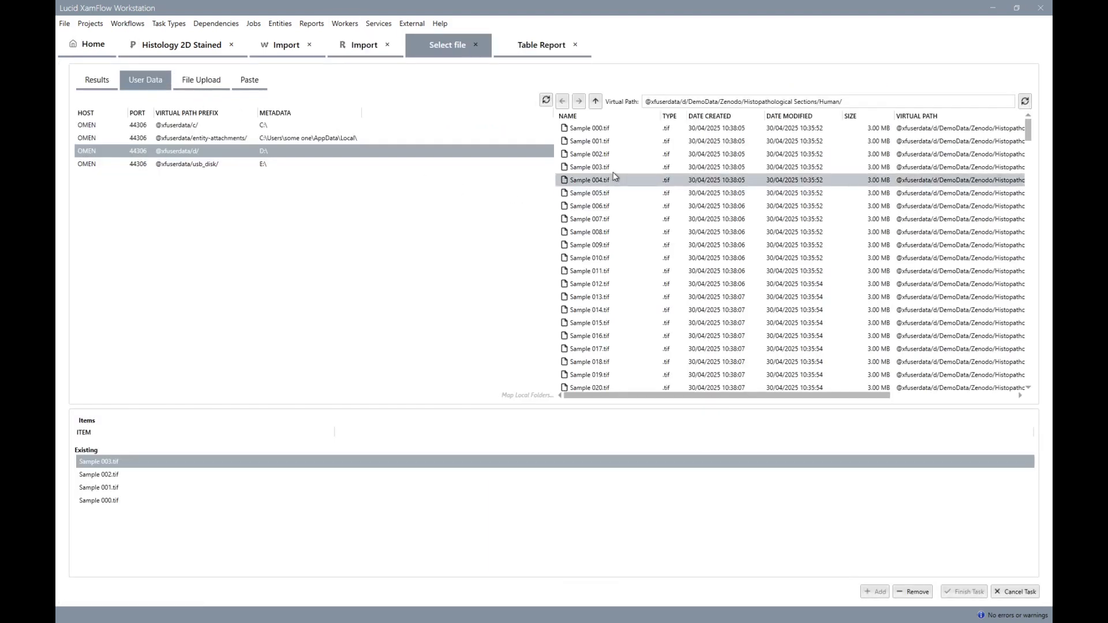
pyautogui.click(605, 193)
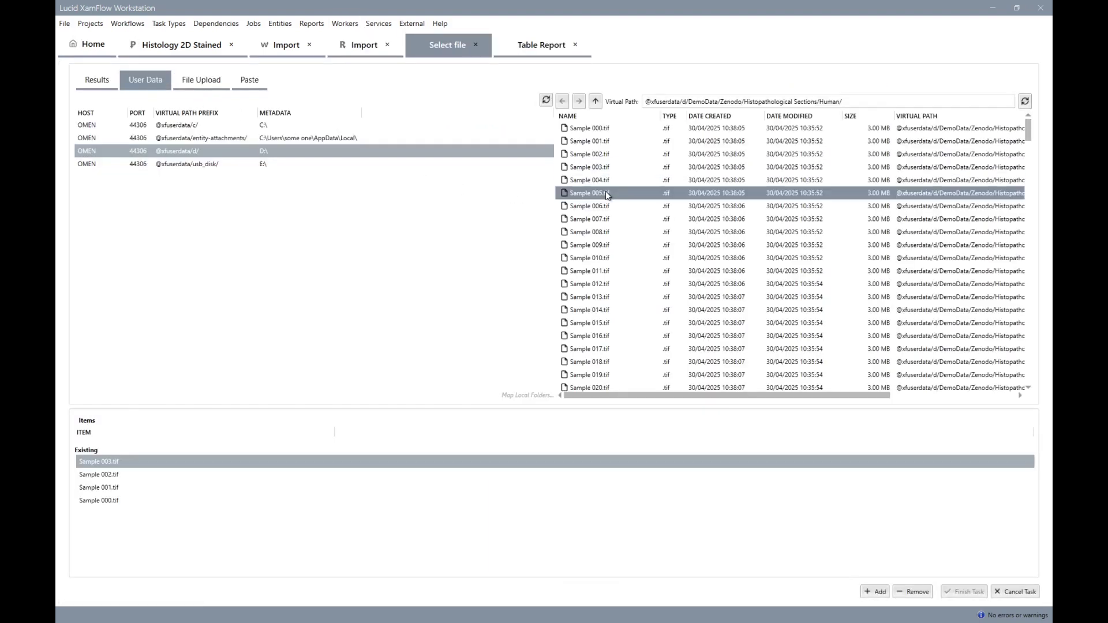
pyautogui.keyDown('shift'); pyautogui.click(607, 257); pyautogui.keyUp('shift')
pyautogui.click(875, 593)
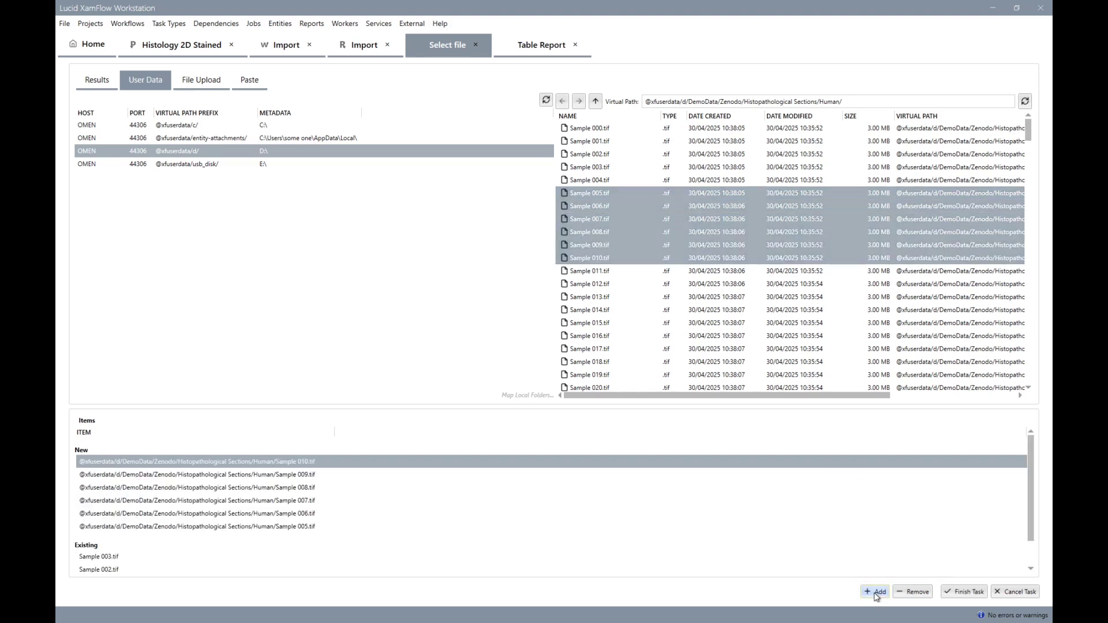
pyautogui.click(969, 595)
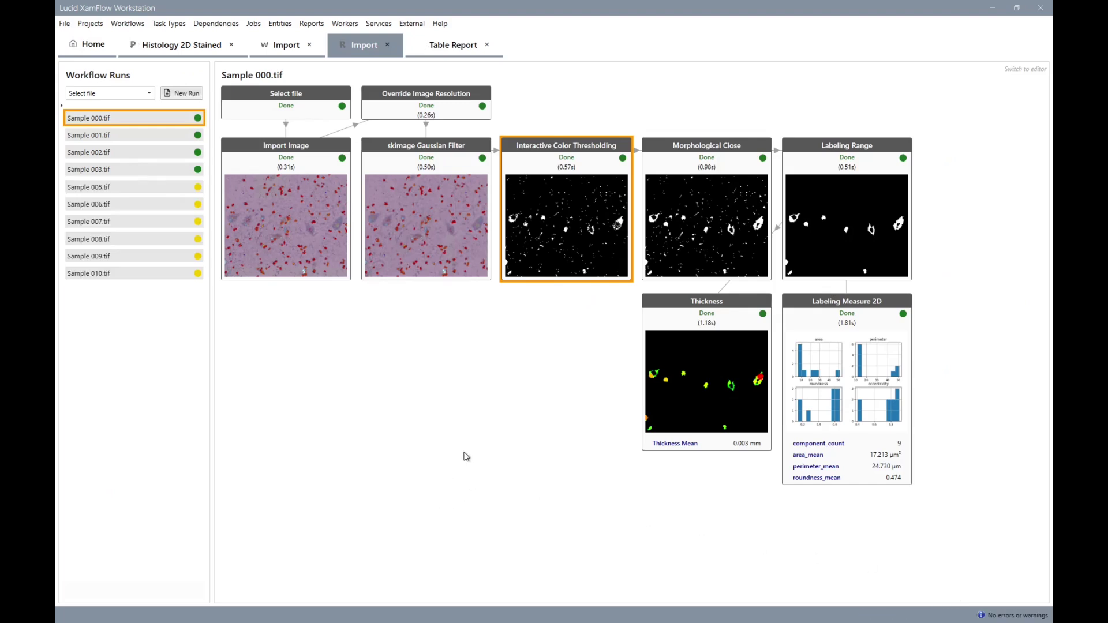
pyautogui.click(155, 187)
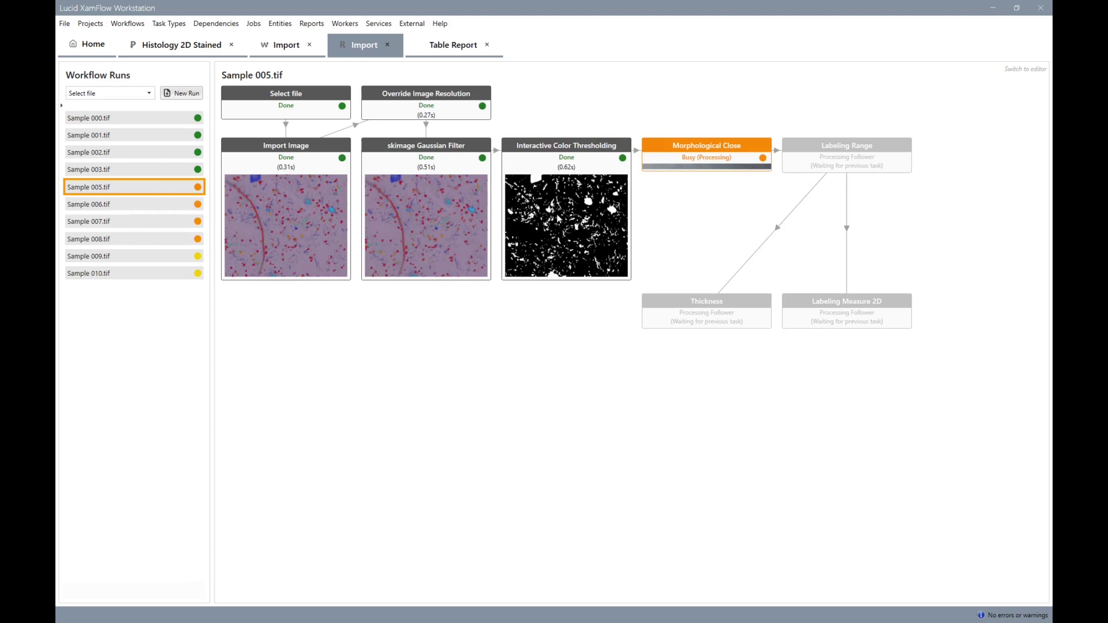
# Compare the Import Image outputs of all runs in a sequence view and close it
pyautogui.rightClick(321, 231)
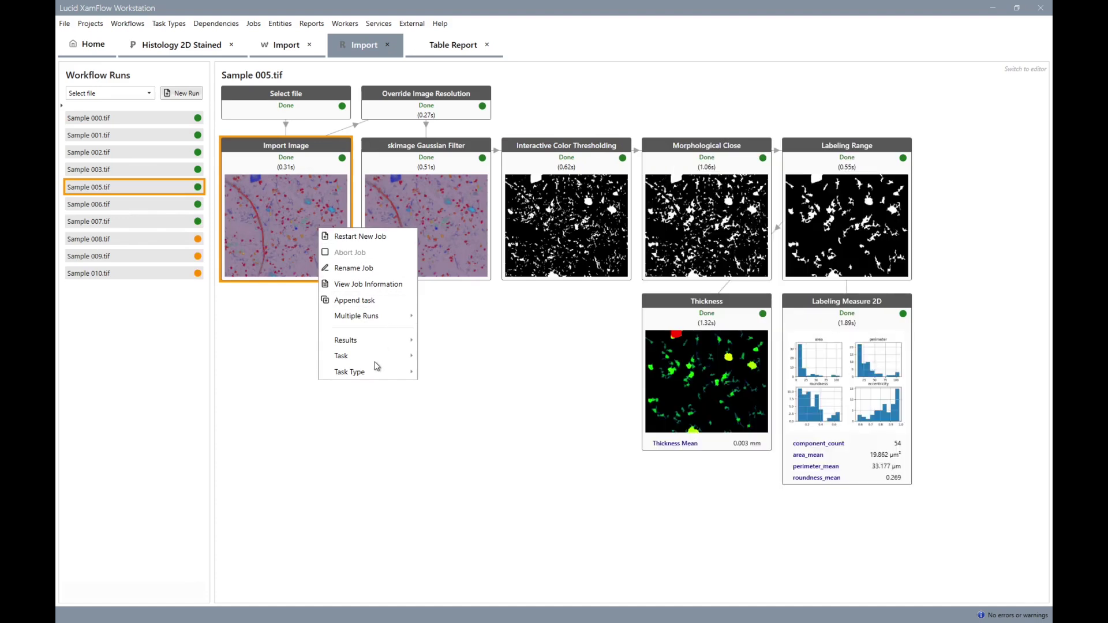
pyautogui.moveTo(375, 365)
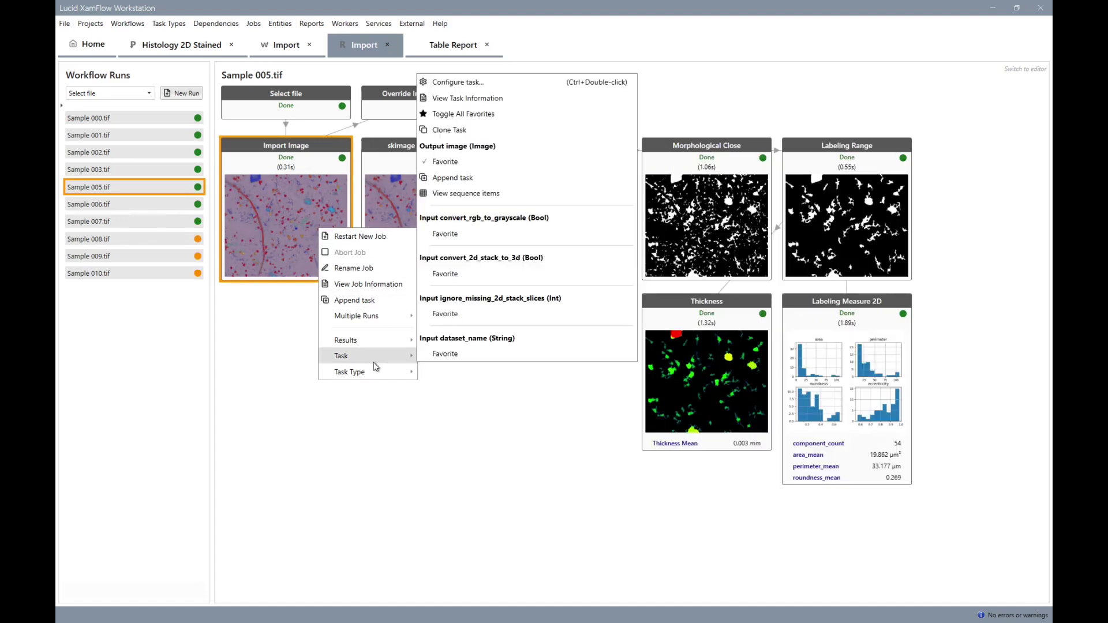
pyautogui.click(484, 194)
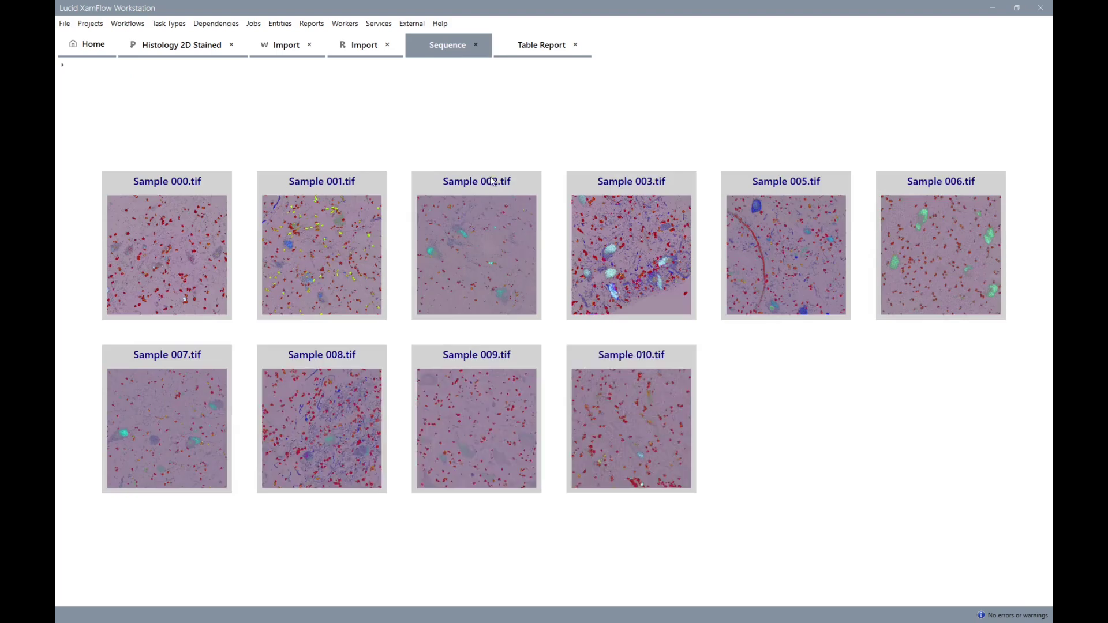
pyautogui.click(478, 45)
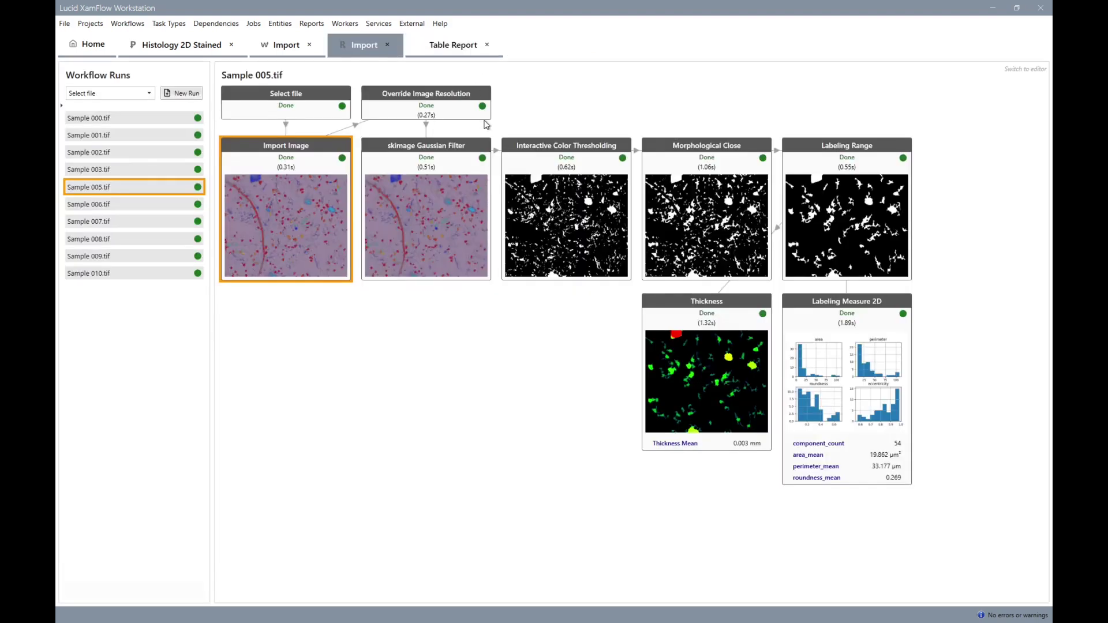
# View the Thickness Map Image outputs of all runs as a sequence and go to the Sample 008.tif run from it
pyautogui.rightClick(704, 363)
pyautogui.moveTo(762, 491)
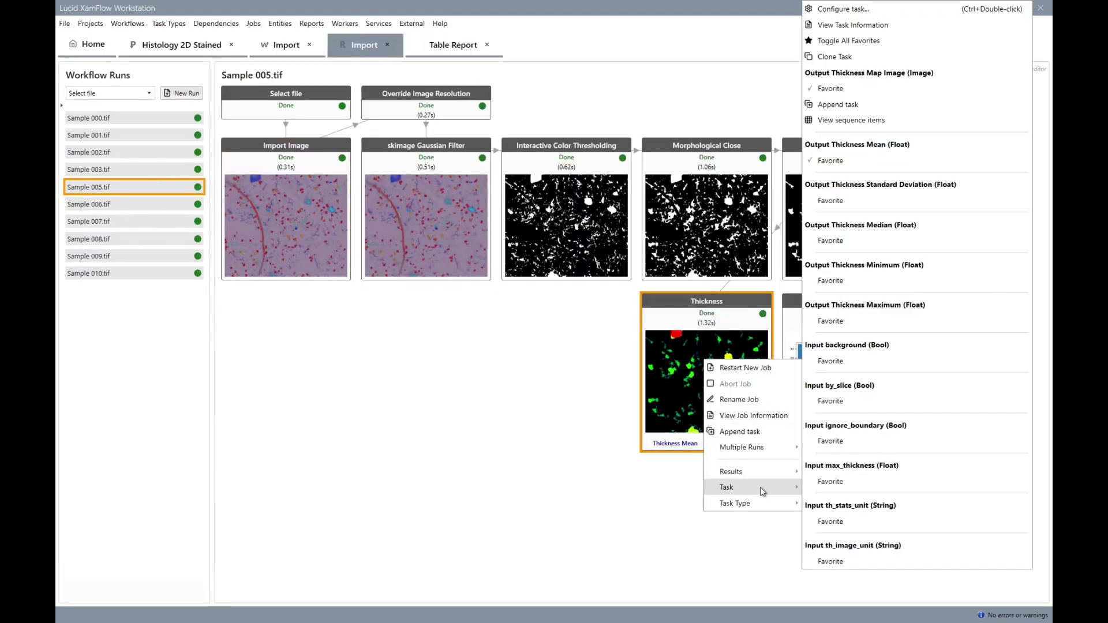
pyautogui.click(869, 121)
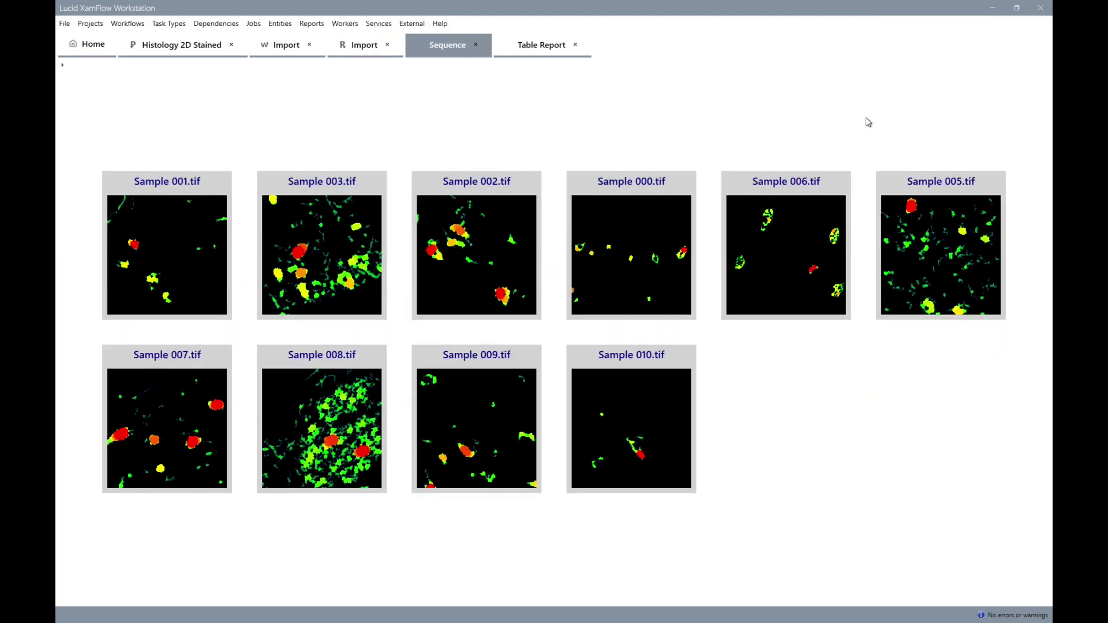
pyautogui.rightClick(335, 394)
pyautogui.click(360, 420)
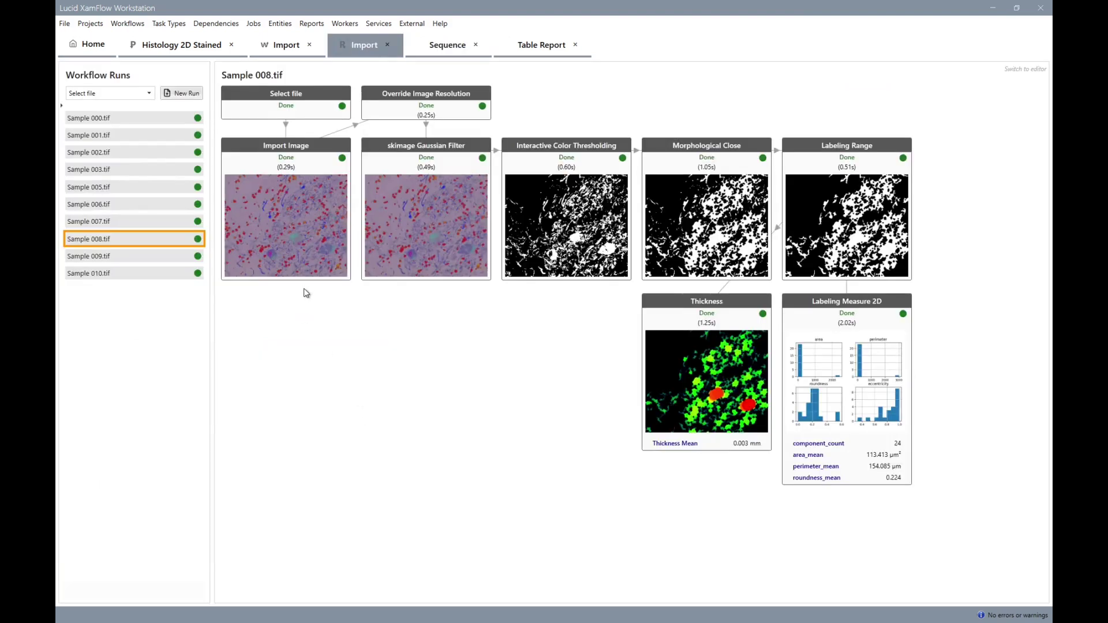
# Refresh the table report to review the measurements of all runs, and close both the report and the thickness map sequence
pyautogui.click(538, 51)
pyautogui.click(1027, 599)
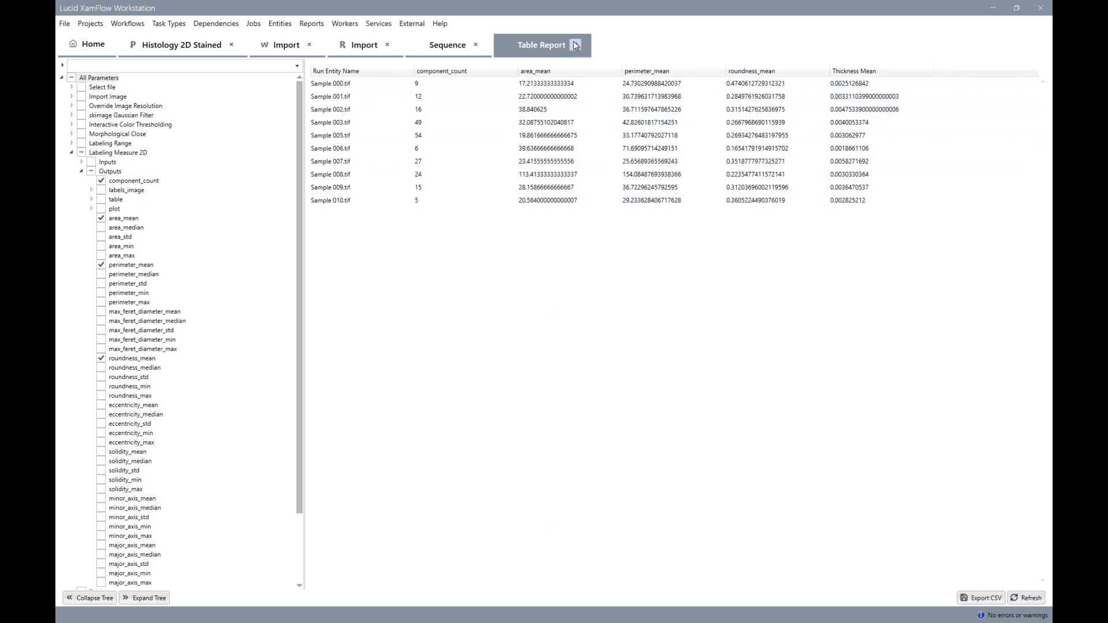
pyautogui.click(576, 45)
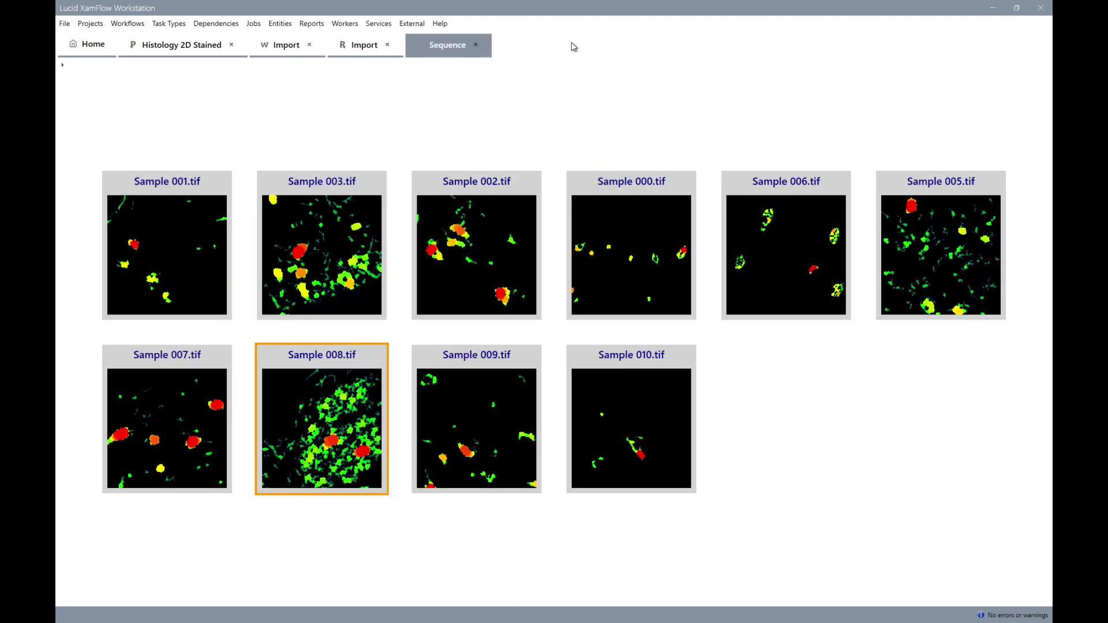
pyautogui.click(475, 45)
# Append a Create compare snapshot task to the Thickness task and open its configuration
pyautogui.rightClick(291, 261)
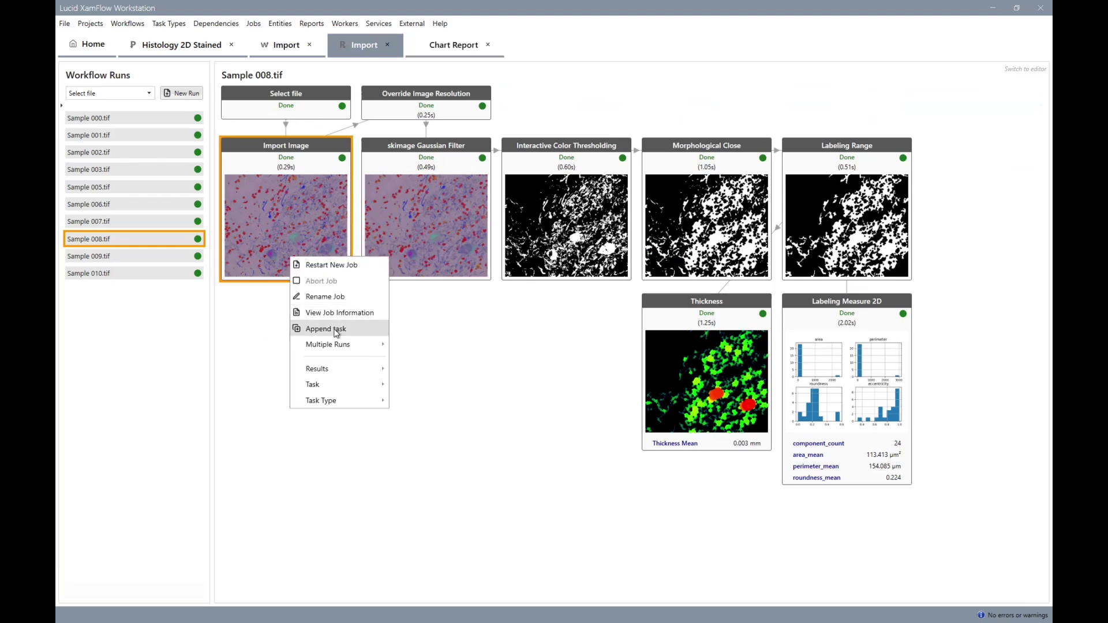
pyautogui.click(494, 336)
pyautogui.rightClick(744, 383)
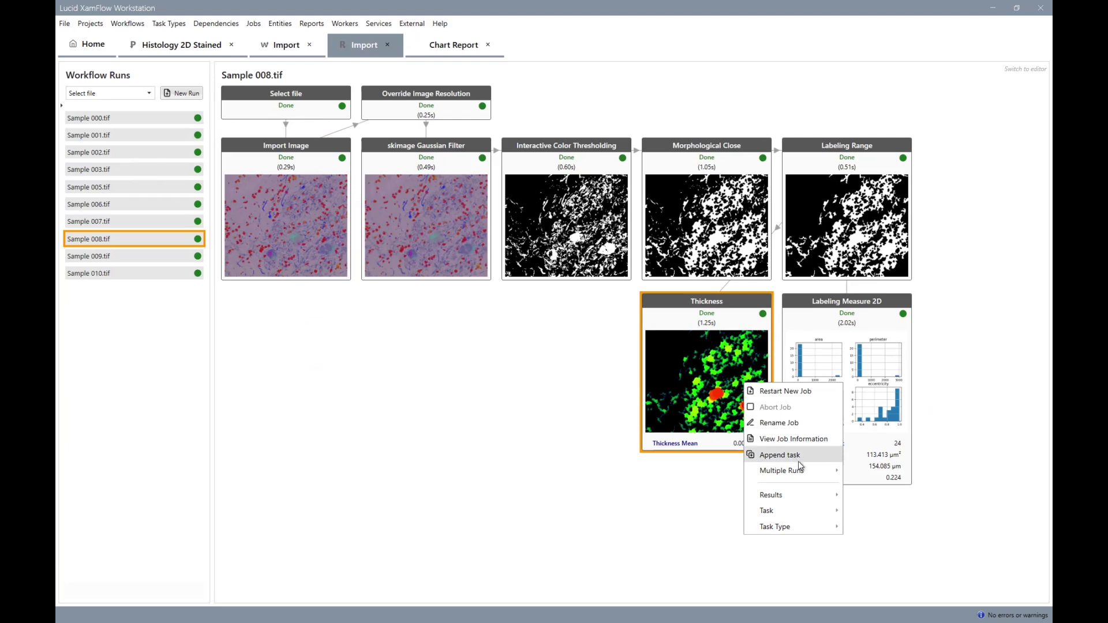
pyautogui.click(799, 456)
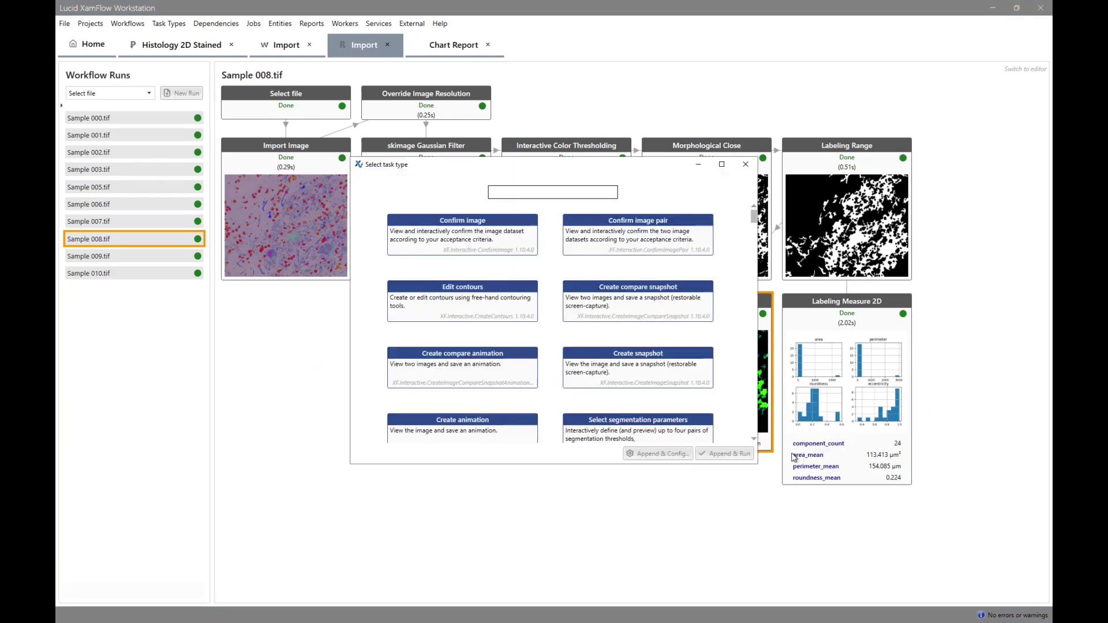
pyautogui.write('snap')
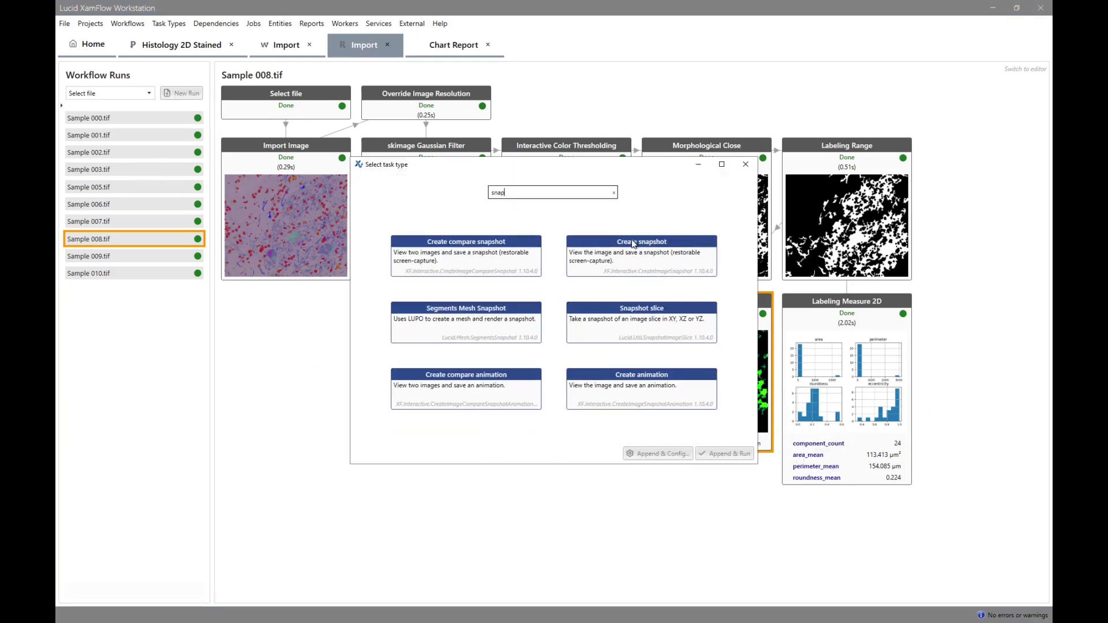
pyautogui.click(511, 249)
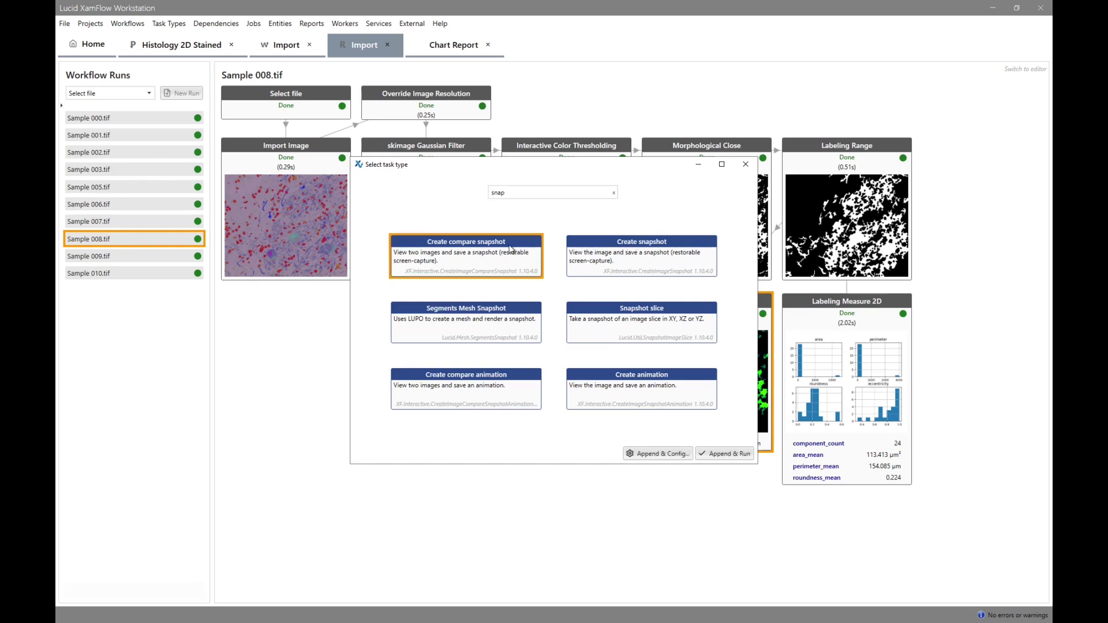
pyautogui.click(671, 455)
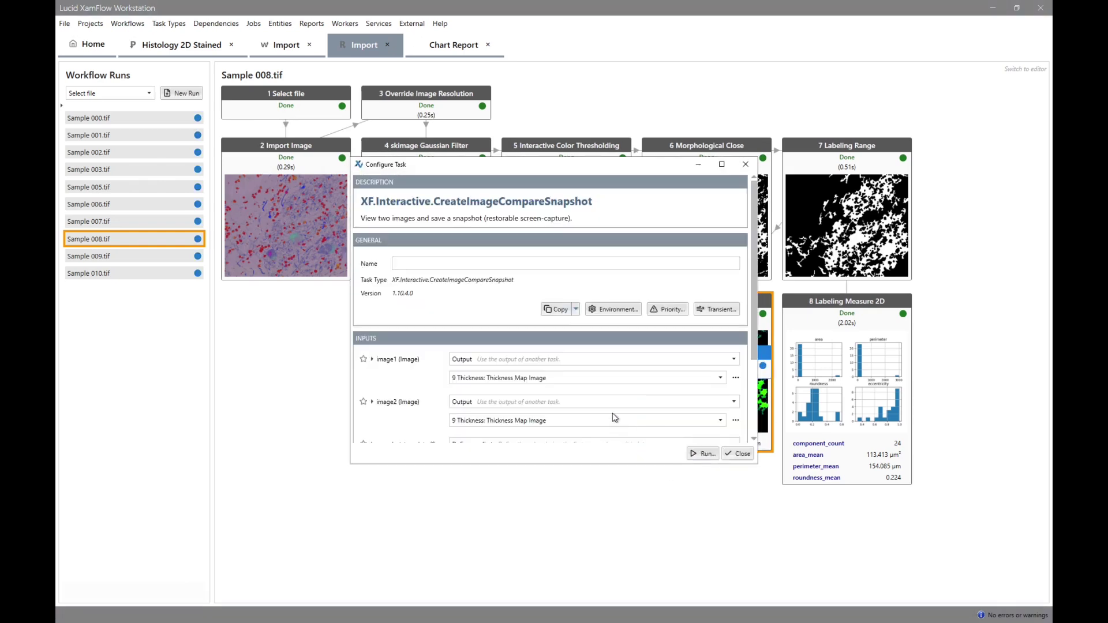
# Set the snapshot task's image1 input to the Override Image Resolution image and restart the task interactively for all runs
pyautogui.click(493, 379)
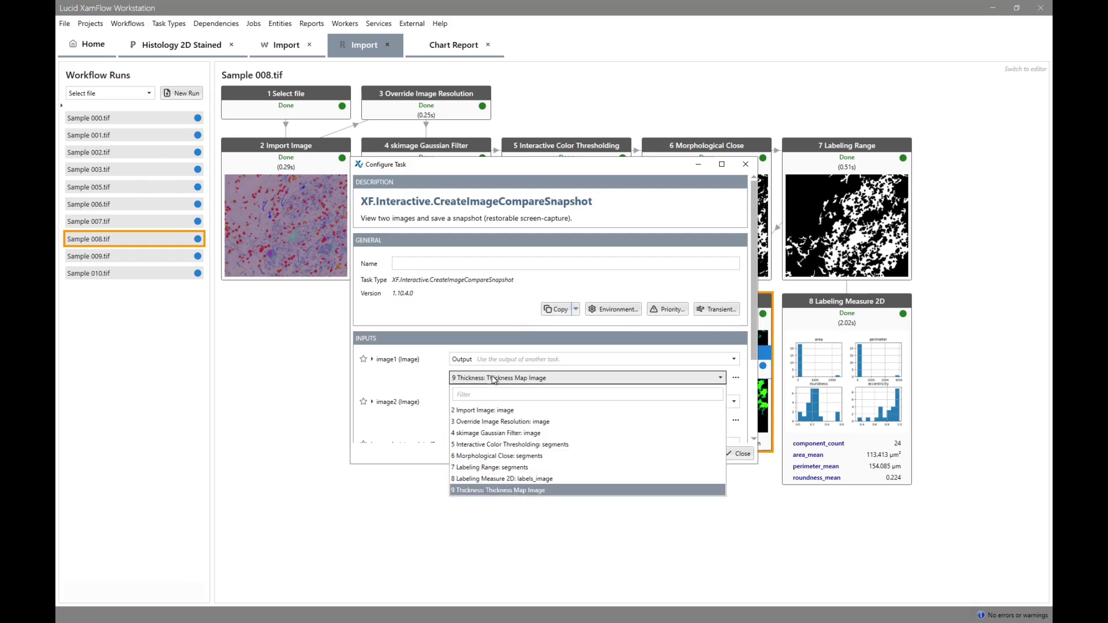
pyautogui.click(500, 421)
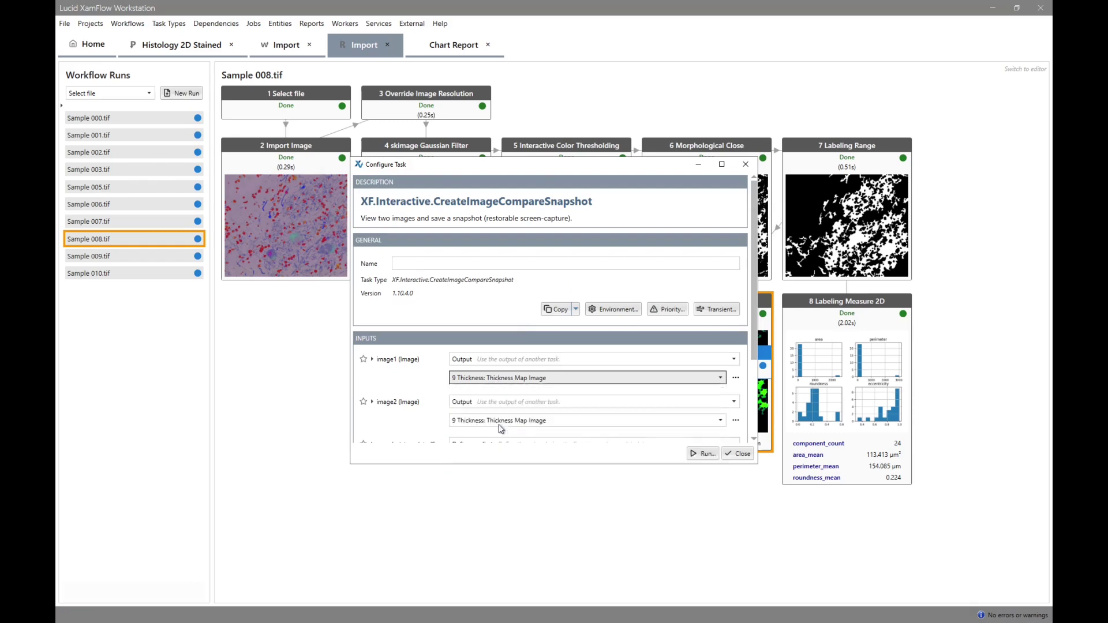
pyautogui.click(709, 456)
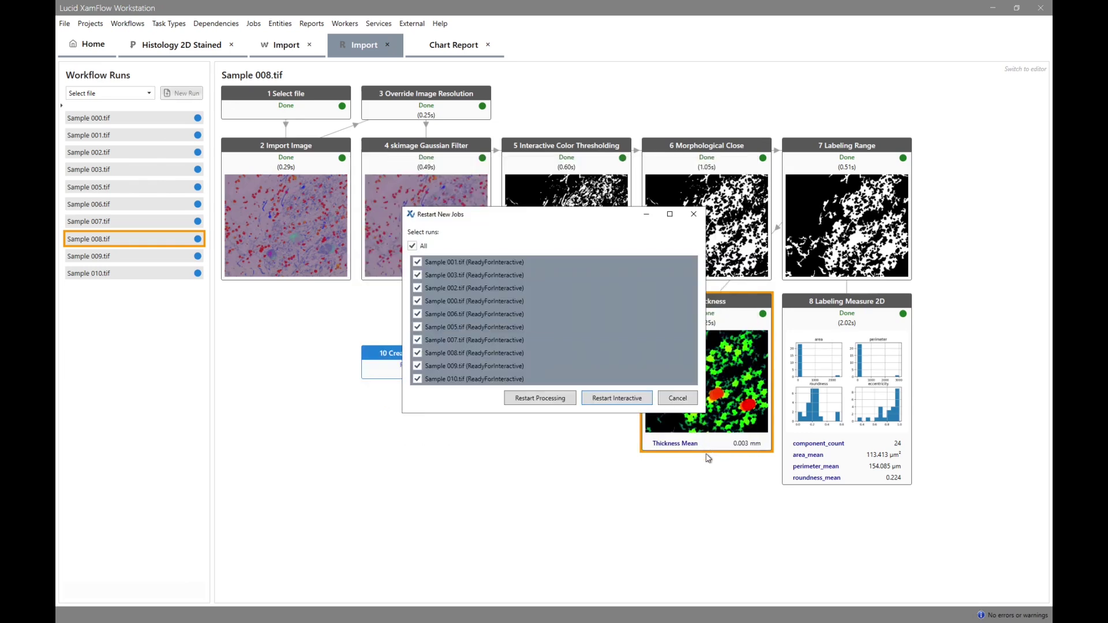
pyautogui.click(617, 398)
# Open Sample 008.tif's Create compare snapshot job, lower the thickness overlay's opacity to roughly a third, and finish the job
pyautogui.click(439, 364)
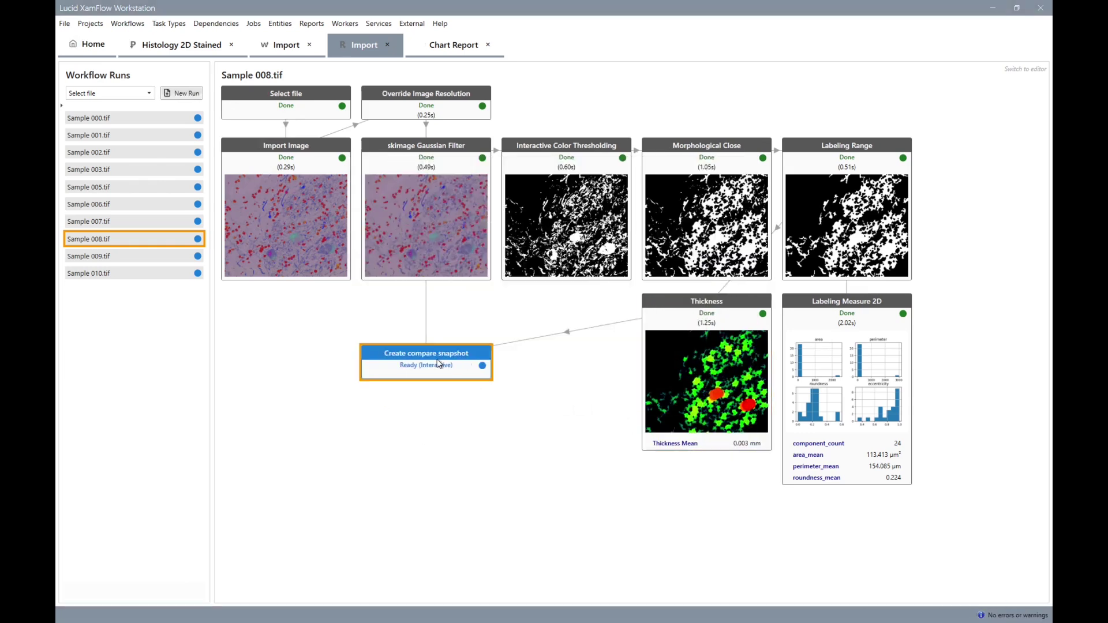
pyautogui.doubleClick(439, 363)
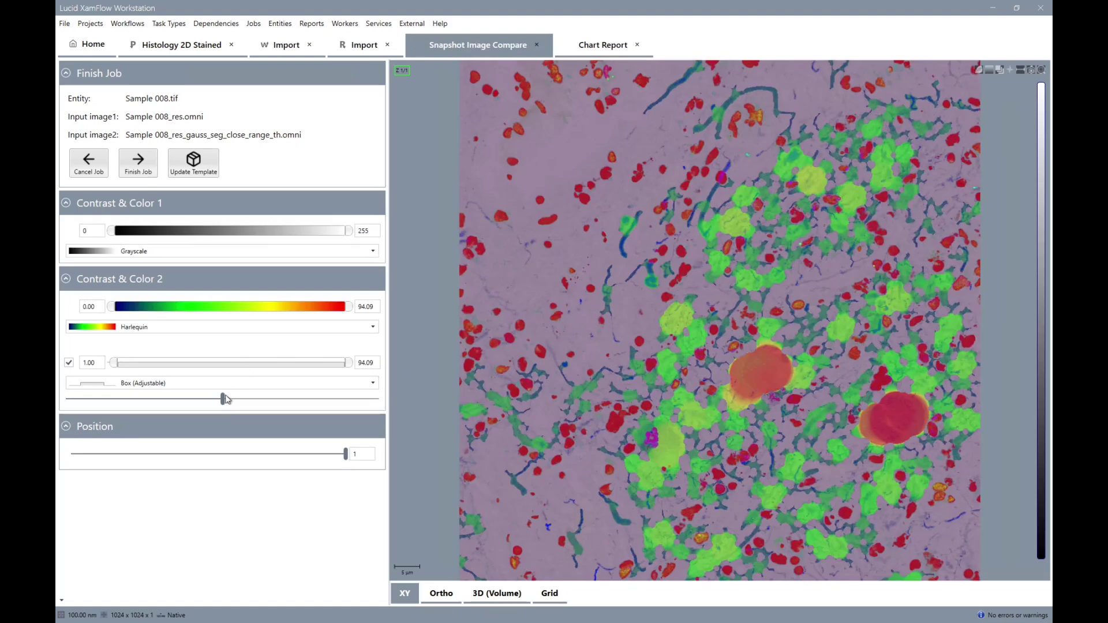
pyautogui.moveTo(223, 399); pyautogui.dragTo(182, 406)
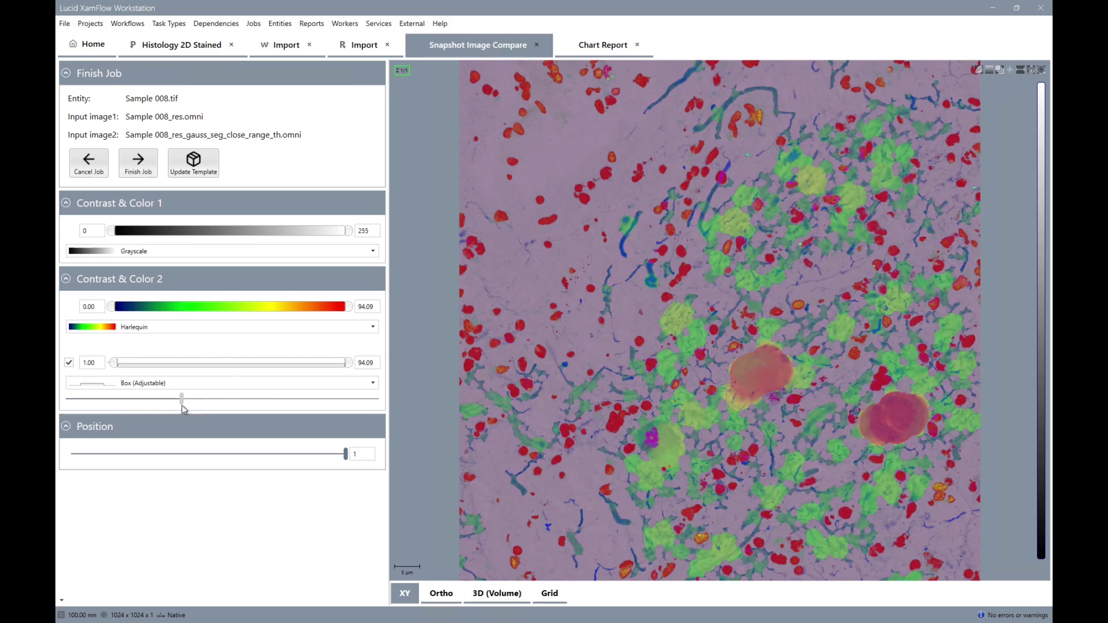
pyautogui.click(138, 167)
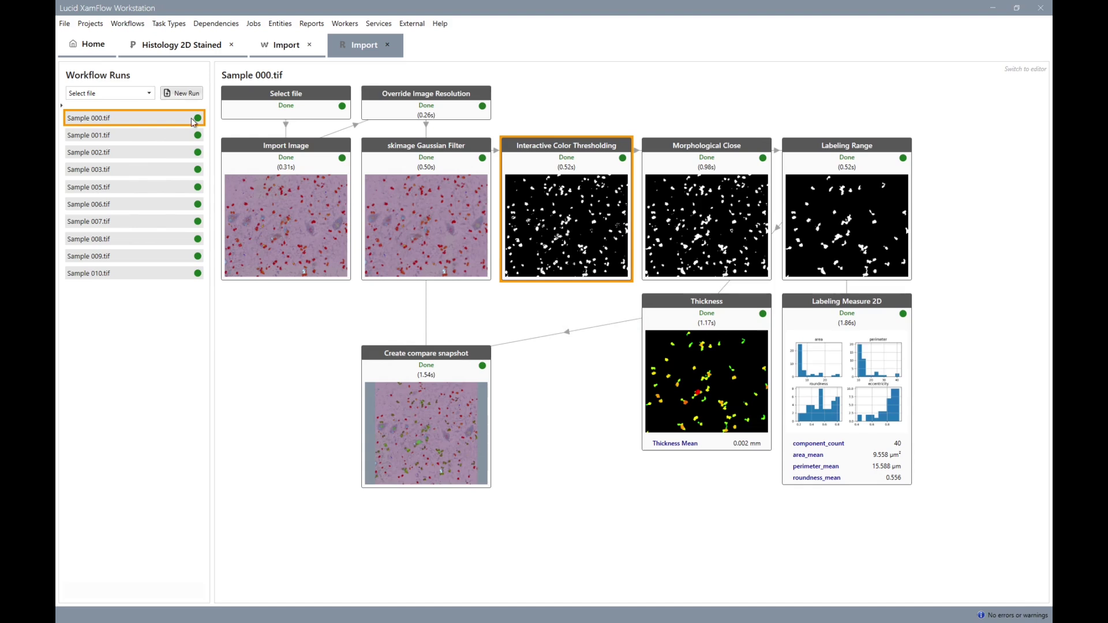
# Add new workflow runs for Sample 011.tif through Sample 240.tif and open the Sample 011.tif run
pyautogui.click(191, 95)
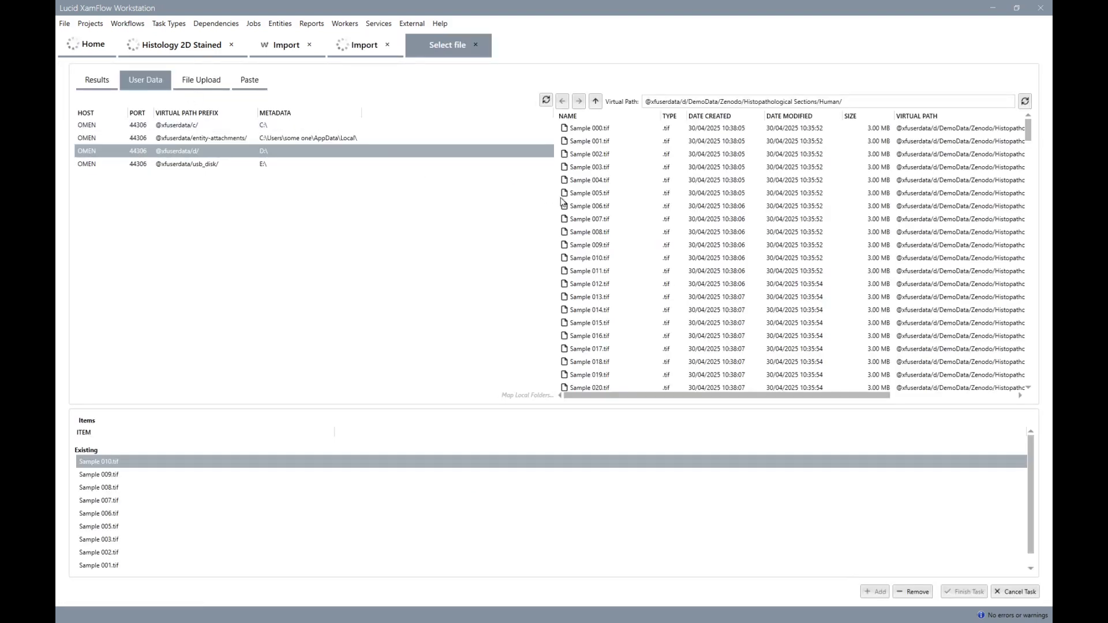
pyautogui.click(631, 273)
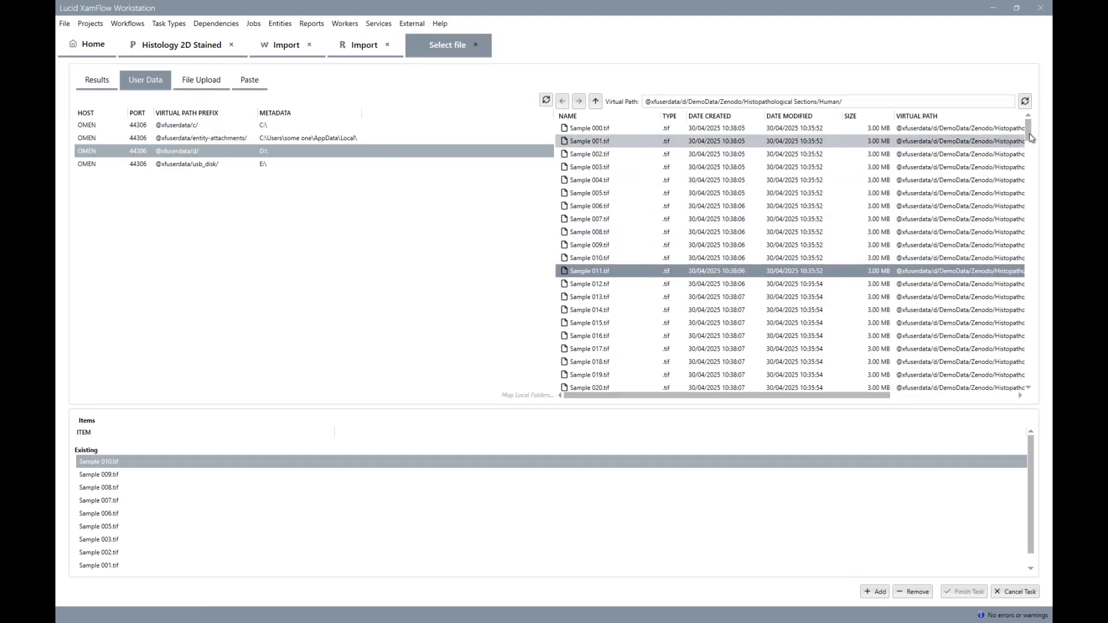
pyautogui.moveTo(1031, 131); pyautogui.dragTo(905, 408)
pyautogui.keyDown('shift'); pyautogui.click(614, 376); pyautogui.keyUp('shift')
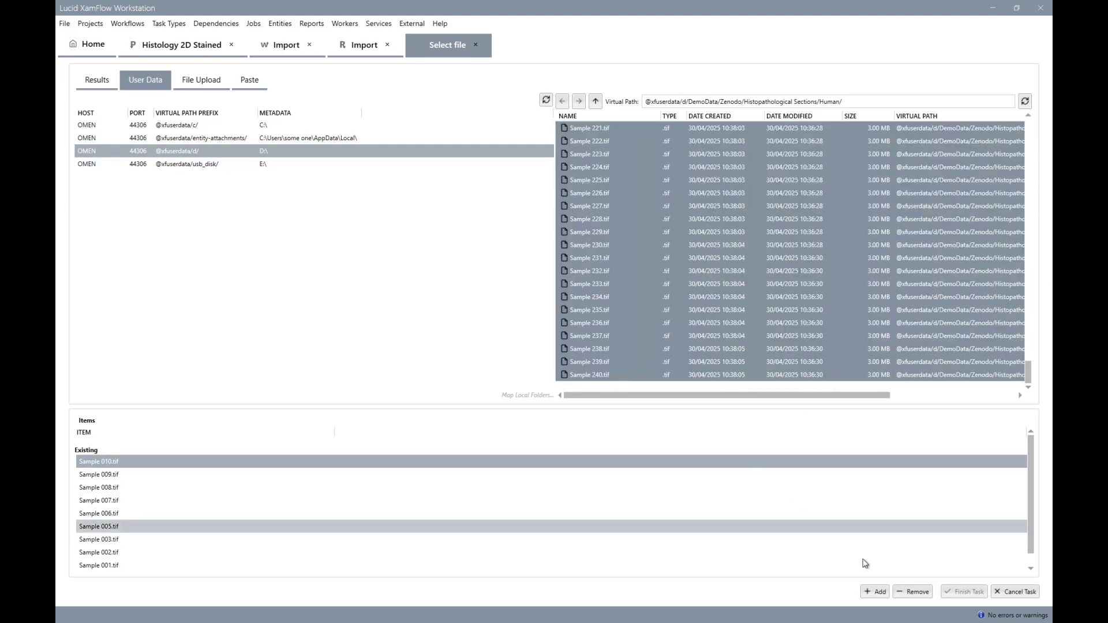
pyautogui.click(876, 593)
pyautogui.click(964, 592)
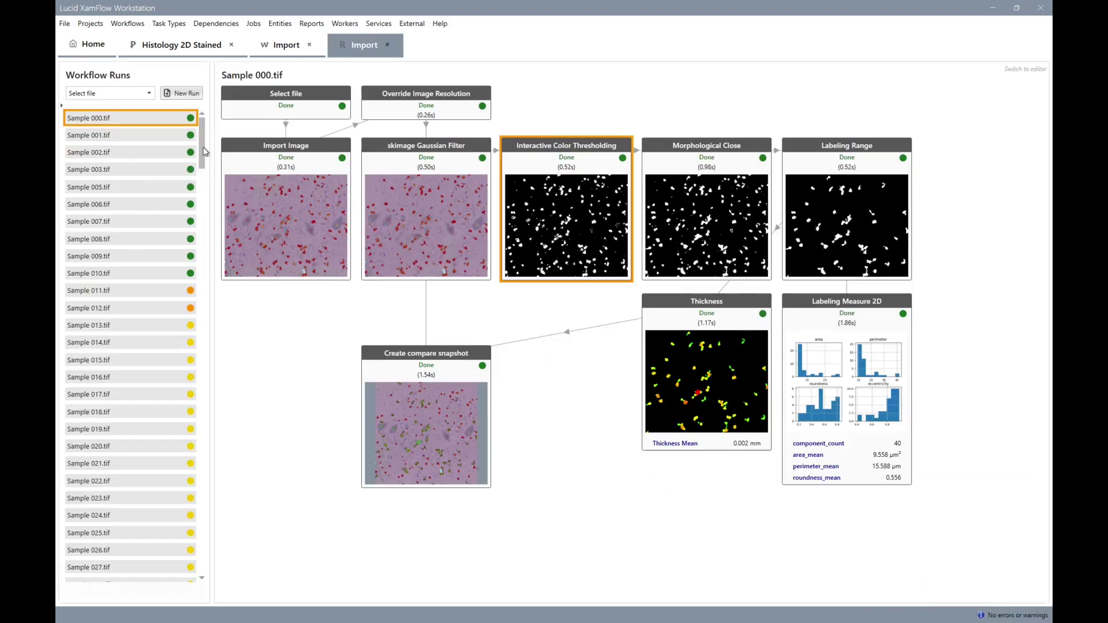
pyautogui.moveTo(205, 161)
pyautogui.mouseDown()
pyautogui.moveTo(228, 280)
pyautogui.moveTo(233, 485)
pyautogui.moveTo(217, 567)
pyautogui.moveTo(248, 279)
pyautogui.moveTo(215, 101)
pyautogui.moveTo(214, 149)
pyautogui.mouseUp()
pyautogui.click(188, 290)
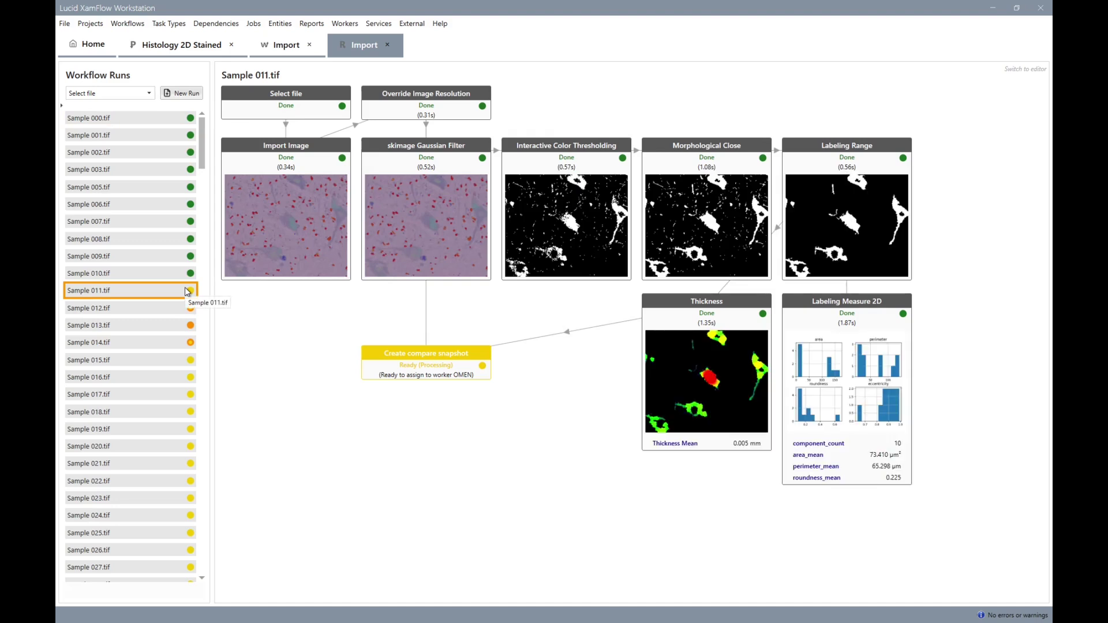
# Review the Create compare snapshot output of all runs as a sequence, shrinking the thumbnails to see more samples at once
pyautogui.rightClick(398, 419)
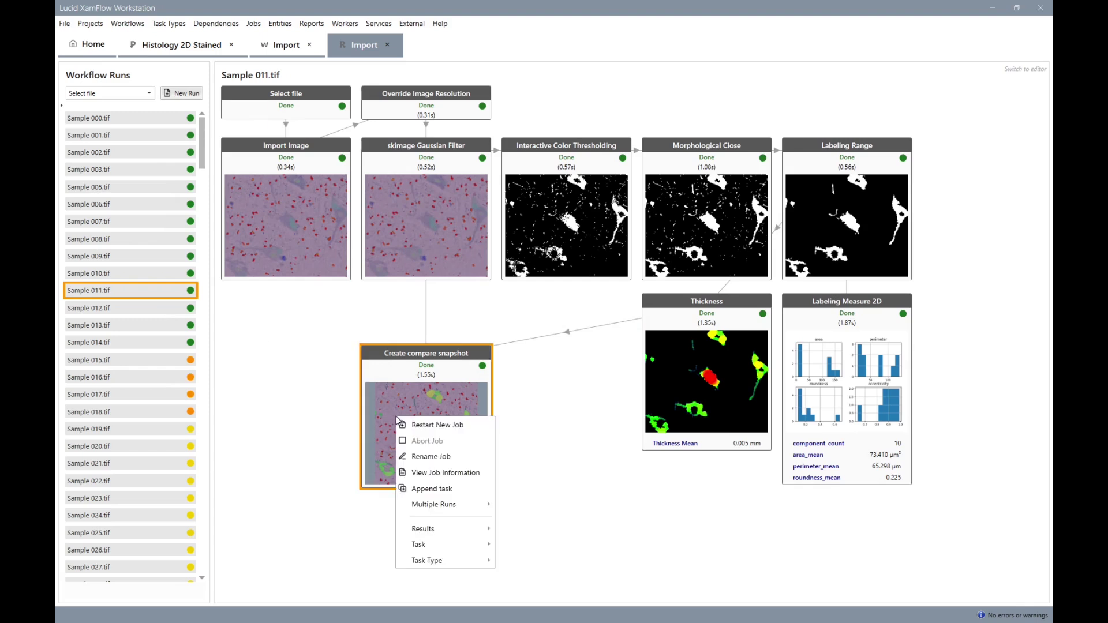
pyautogui.moveTo(465, 545)
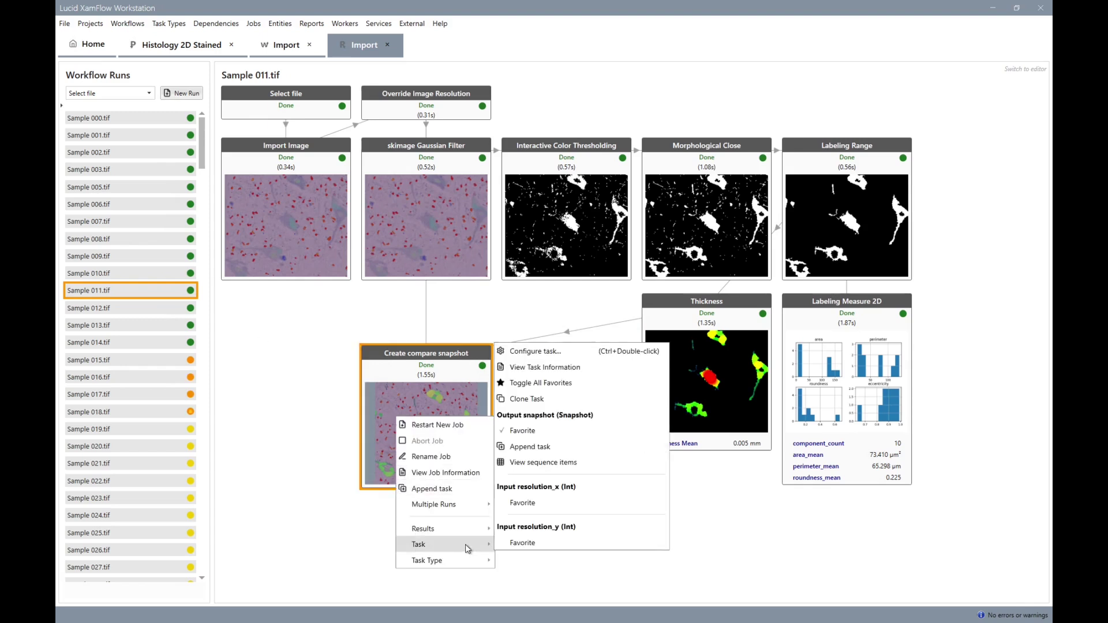
pyautogui.click(553, 463)
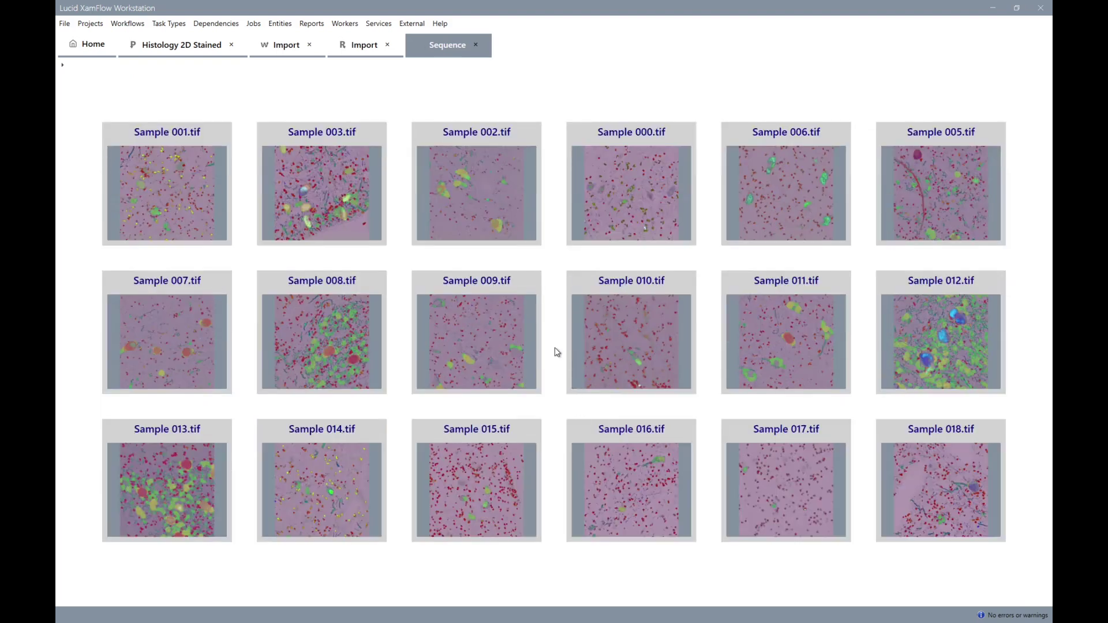
pyautogui.scroll(-3, 555, 349)
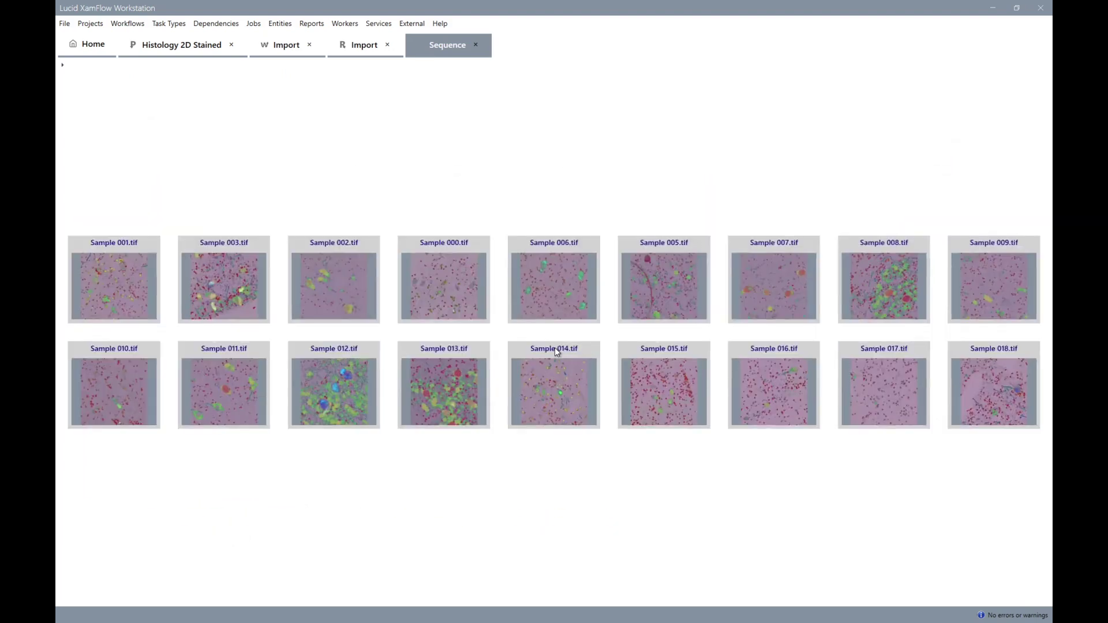
pyautogui.scroll(-2, 556, 348)
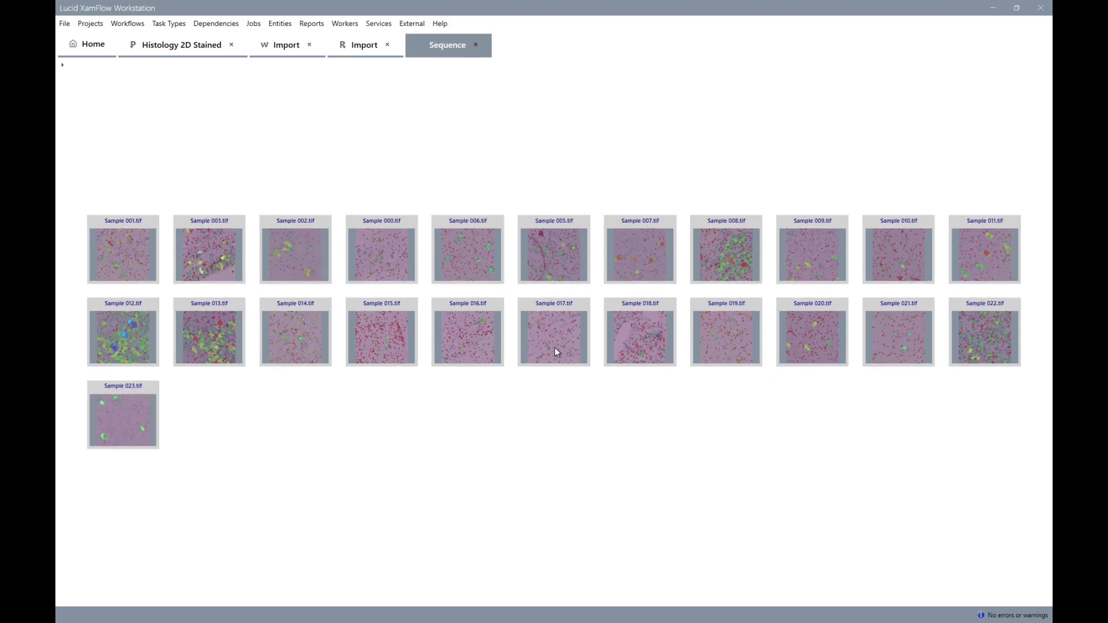
# Open the table report of the Import workflow's measurements and refresh its values
pyautogui.click(341, 39)
pyautogui.click(312, 24)
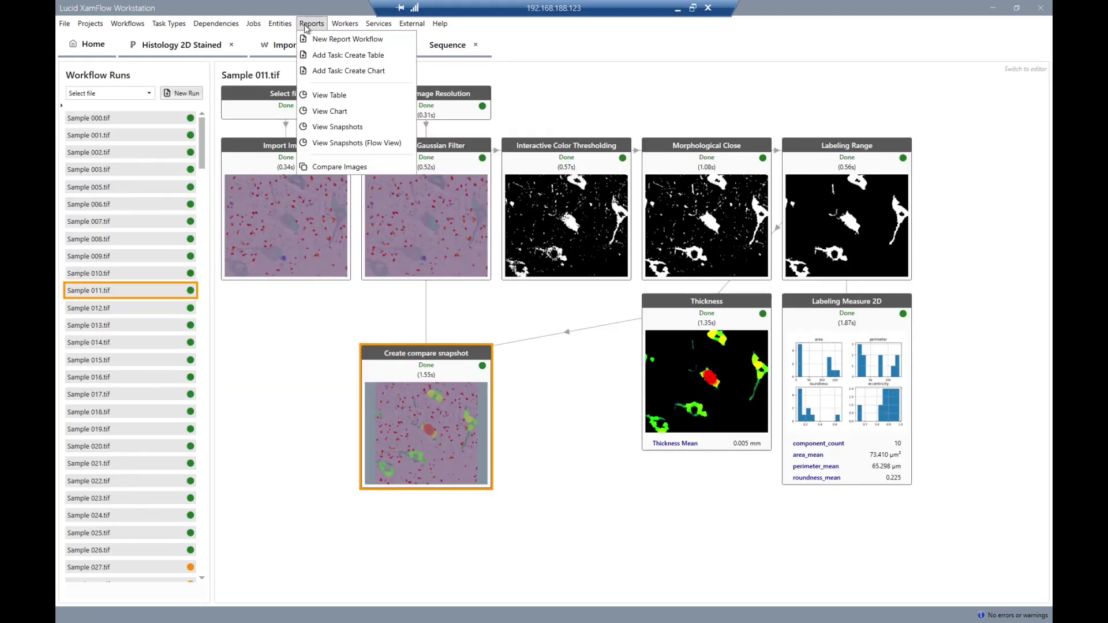
pyautogui.click(329, 95)
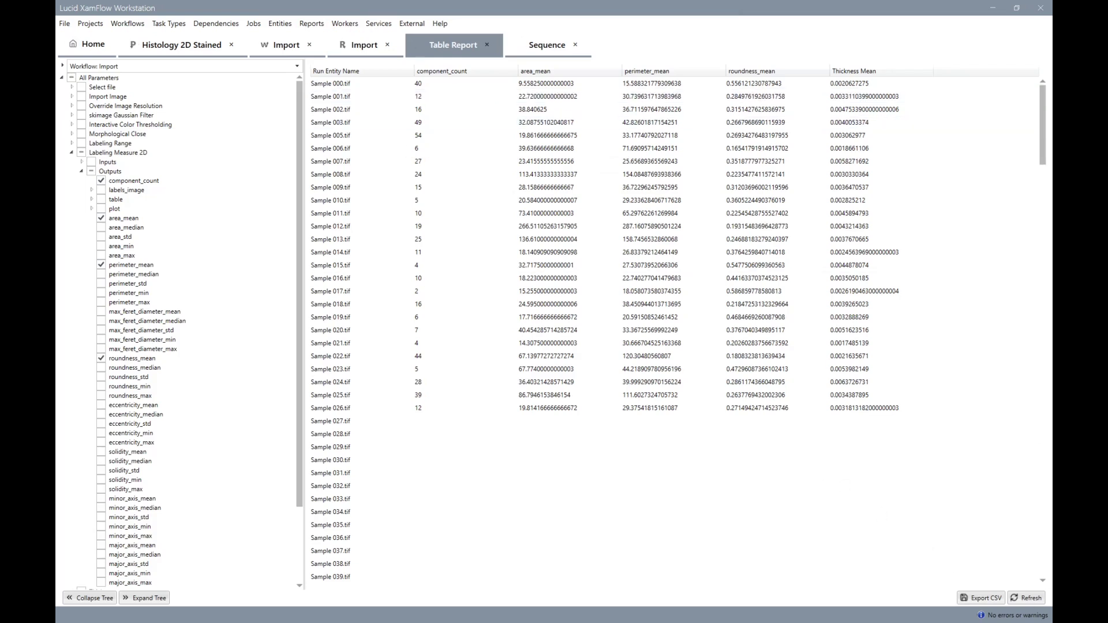
pyautogui.click(1024, 600)
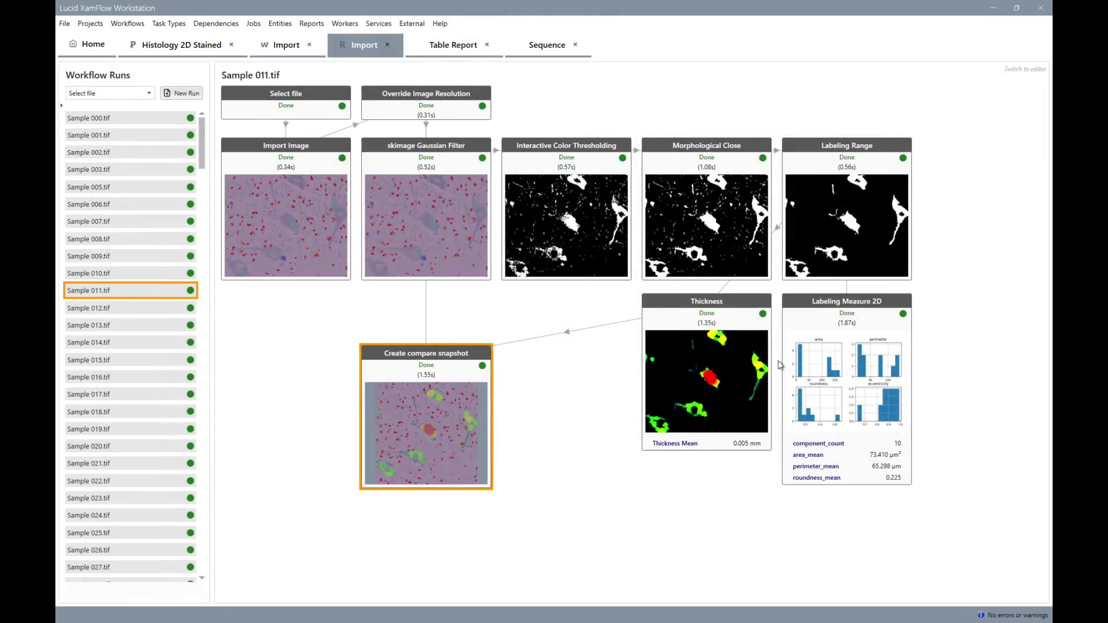
# View the Labeling Measure 2D result table (CSV) of the Sample 011.tif run and close it
pyautogui.rightClick(814, 327)
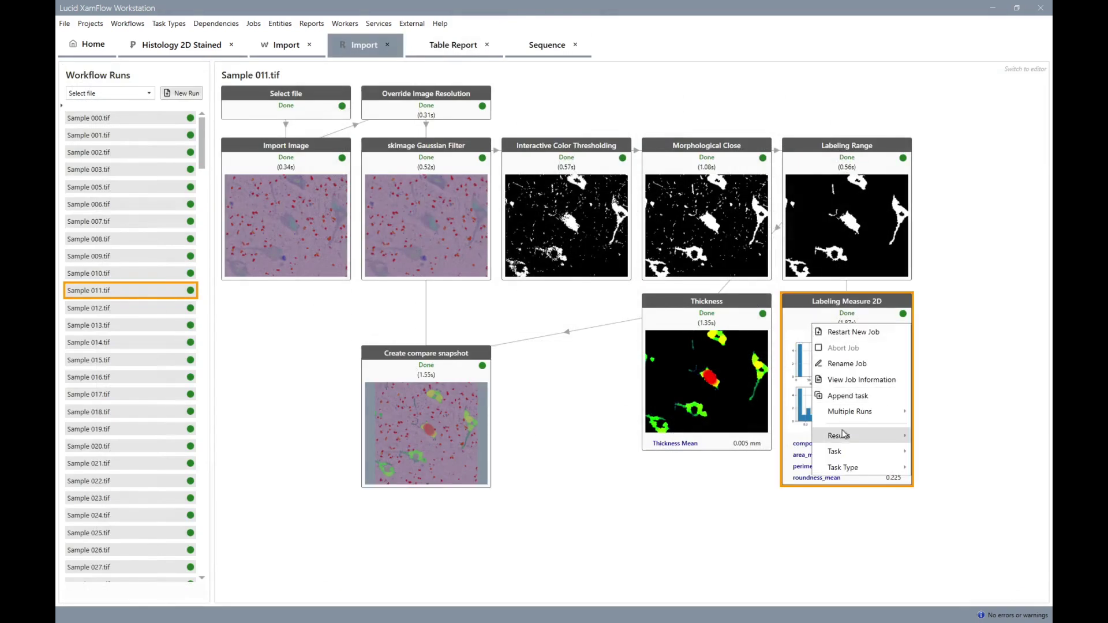
pyautogui.moveTo(842, 440)
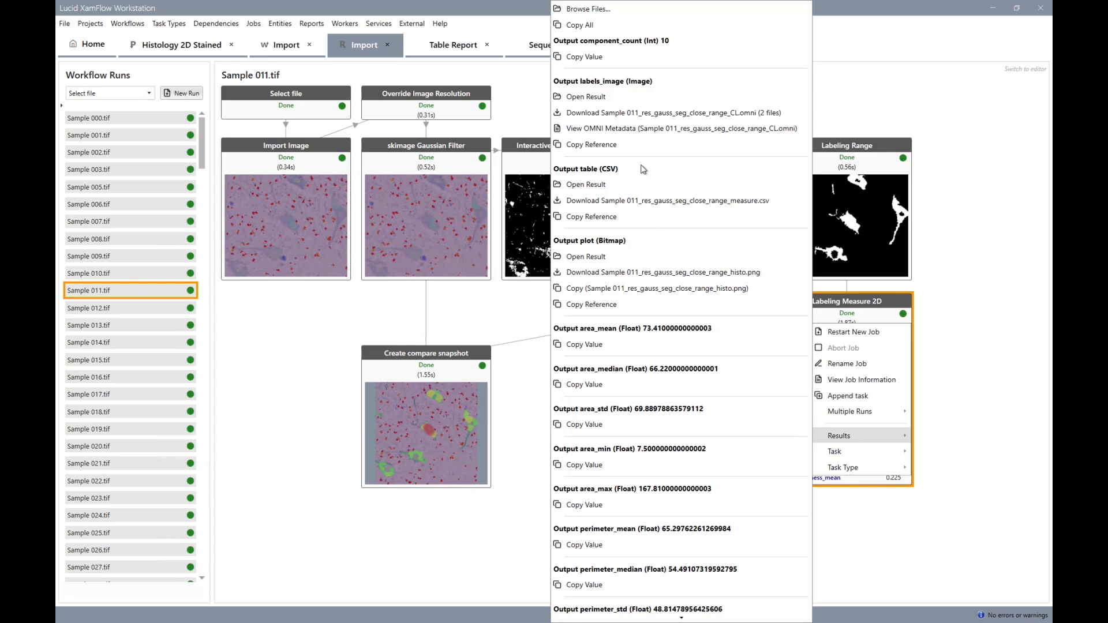
pyautogui.click(588, 190)
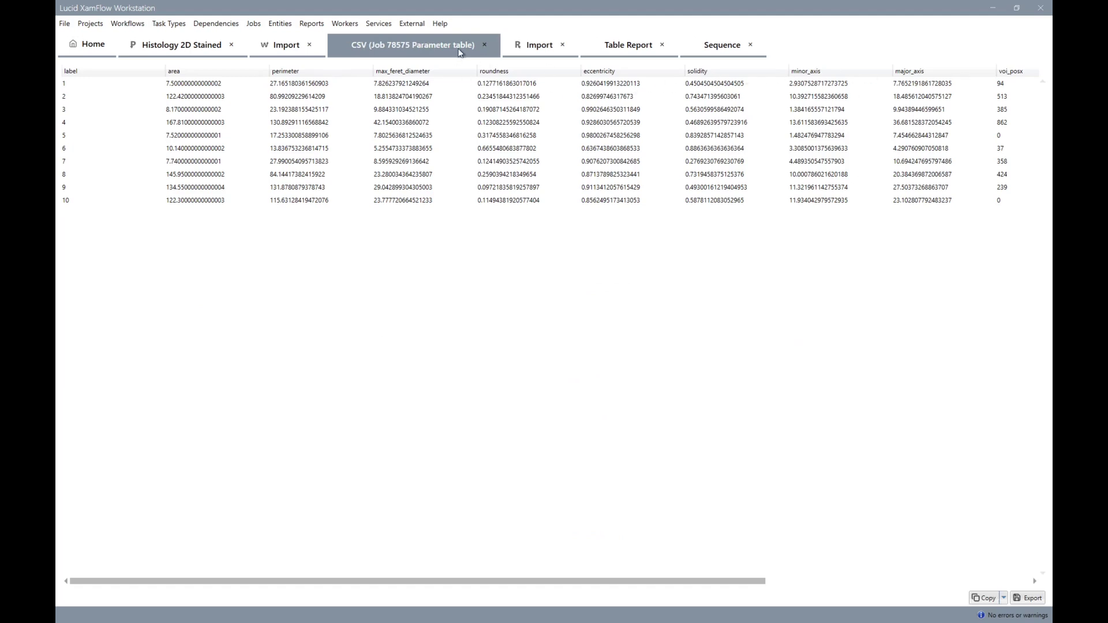
pyautogui.click(484, 45)
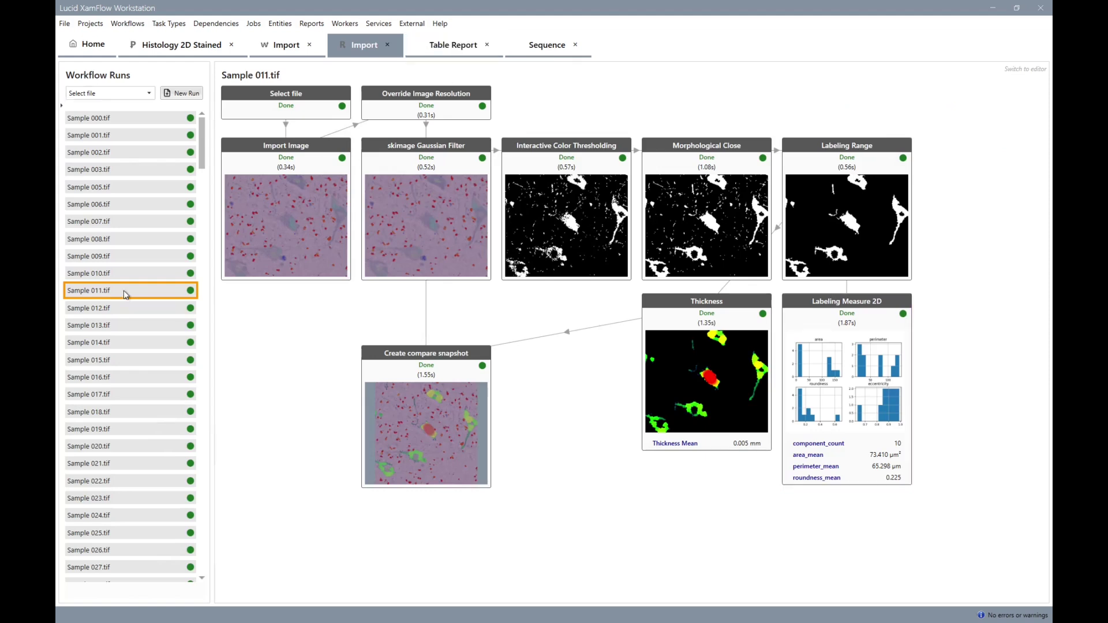
# Inspect the per-cell Labeling Measure 2D result table (CSV) of the Sample 003.tif run and close it
pyautogui.click(151, 170)
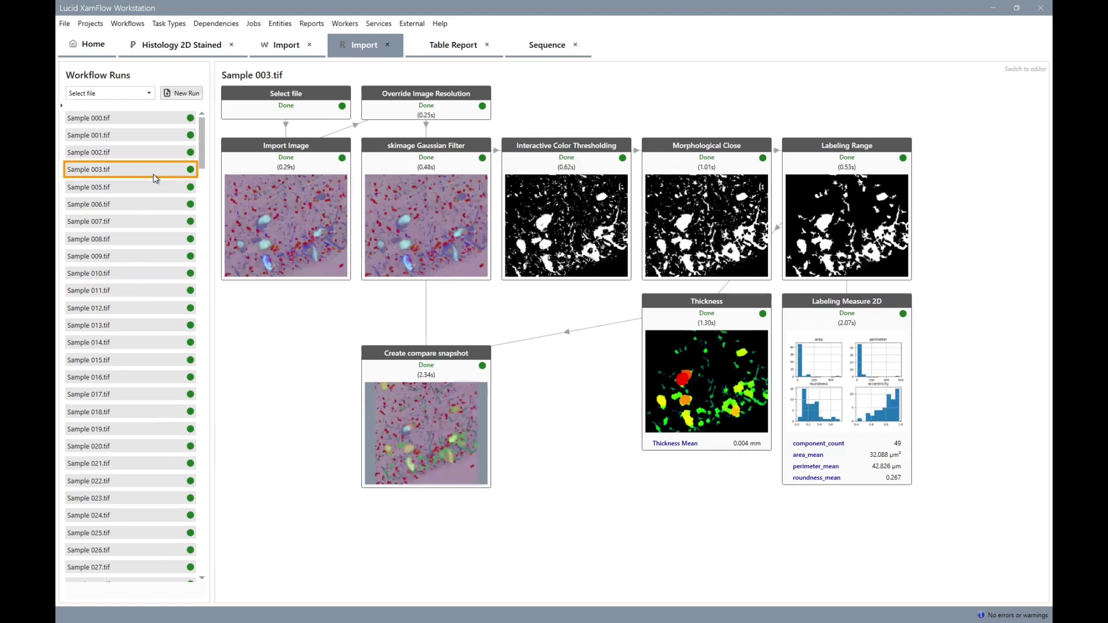
pyautogui.rightClick(903, 324)
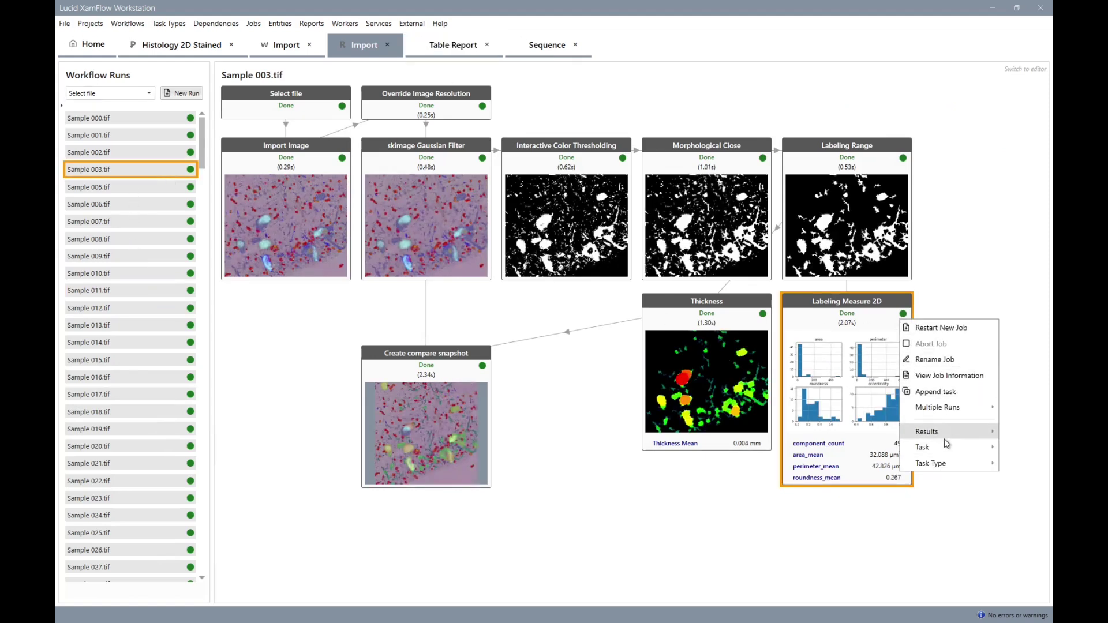
pyautogui.moveTo(947, 442)
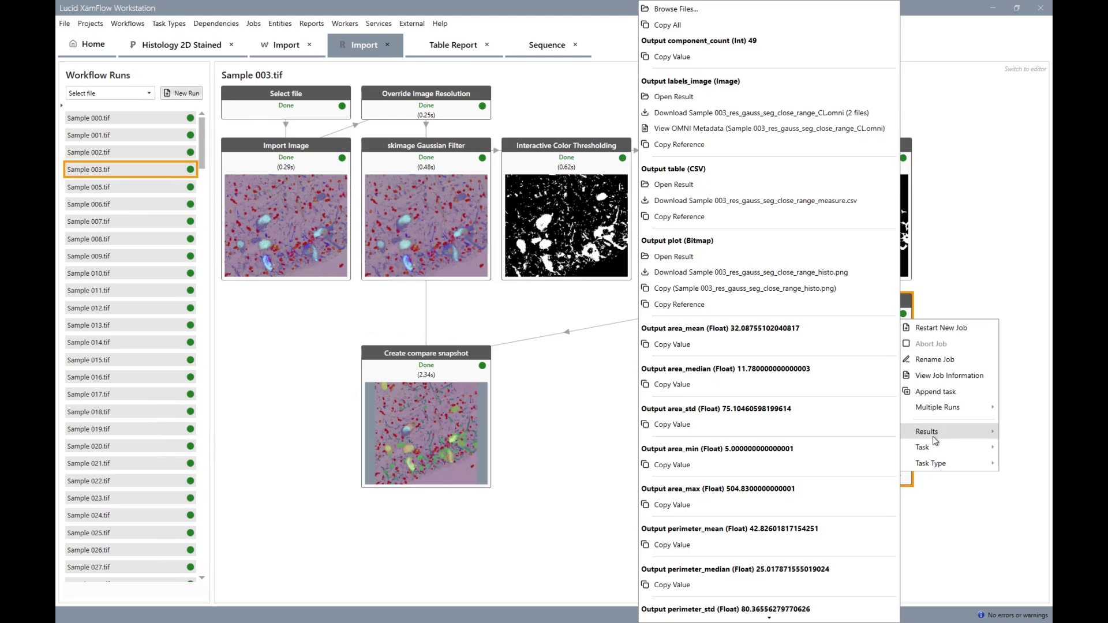
pyautogui.click(699, 185)
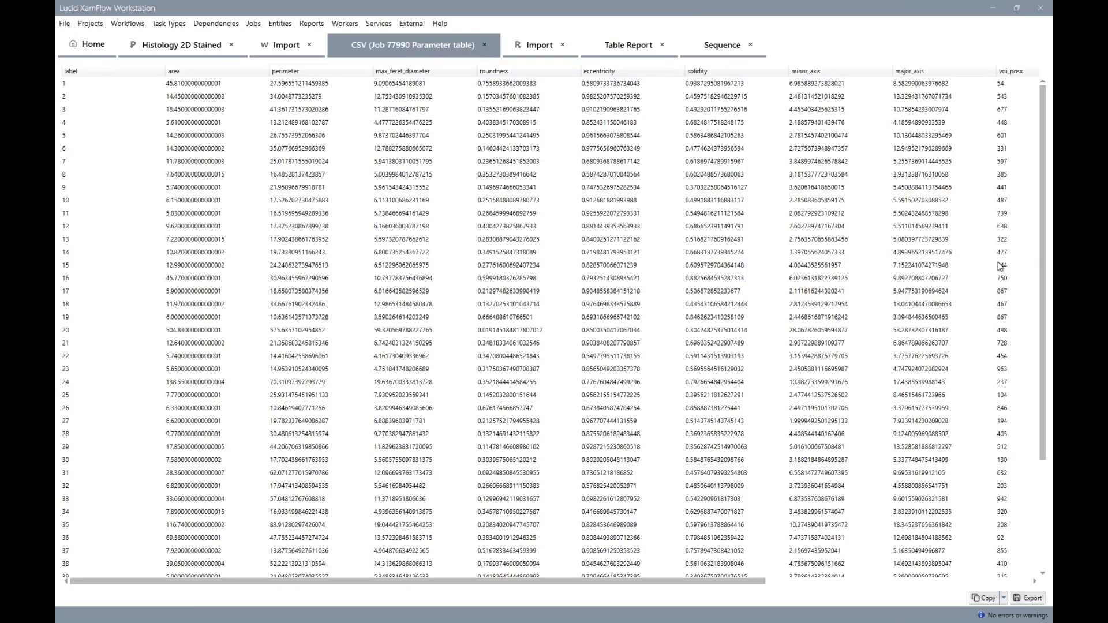
pyautogui.moveTo(1039, 264)
pyautogui.mouseDown()
pyautogui.moveTo(1048, 420)
pyautogui.moveTo(1044, 254)
pyautogui.mouseUp()
pyautogui.click(484, 45)
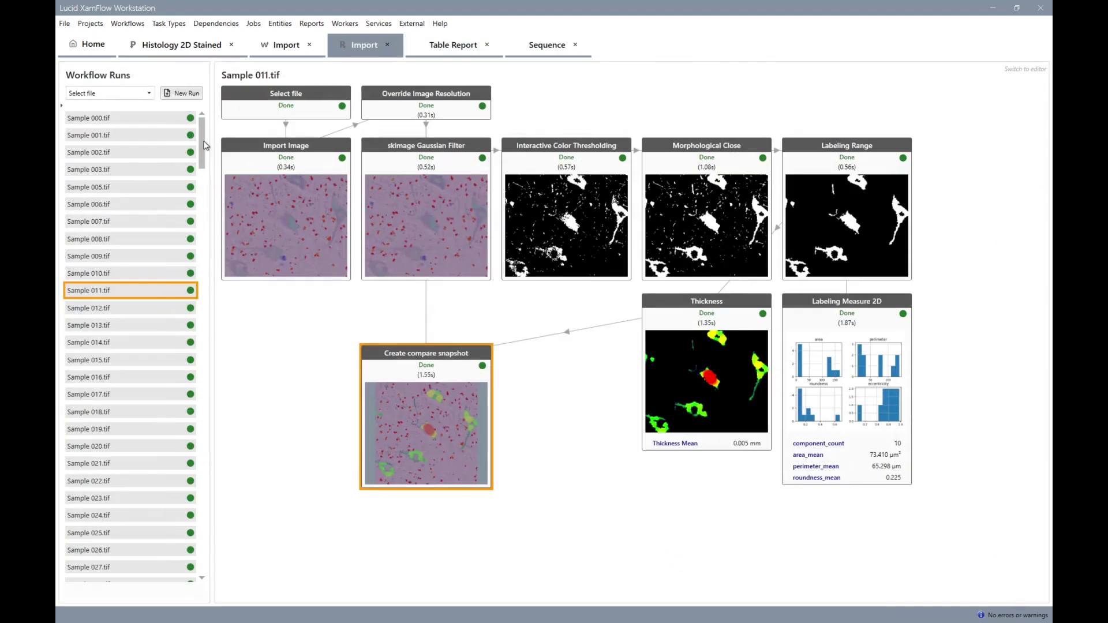
# Set the OMEN worker's maximum number of concurrent jobs to 10
pyautogui.moveTo(219, 212)
pyautogui.mouseDown()
pyautogui.moveTo(222, 282)
pyautogui.moveTo(226, 202)
pyautogui.mouseUp()
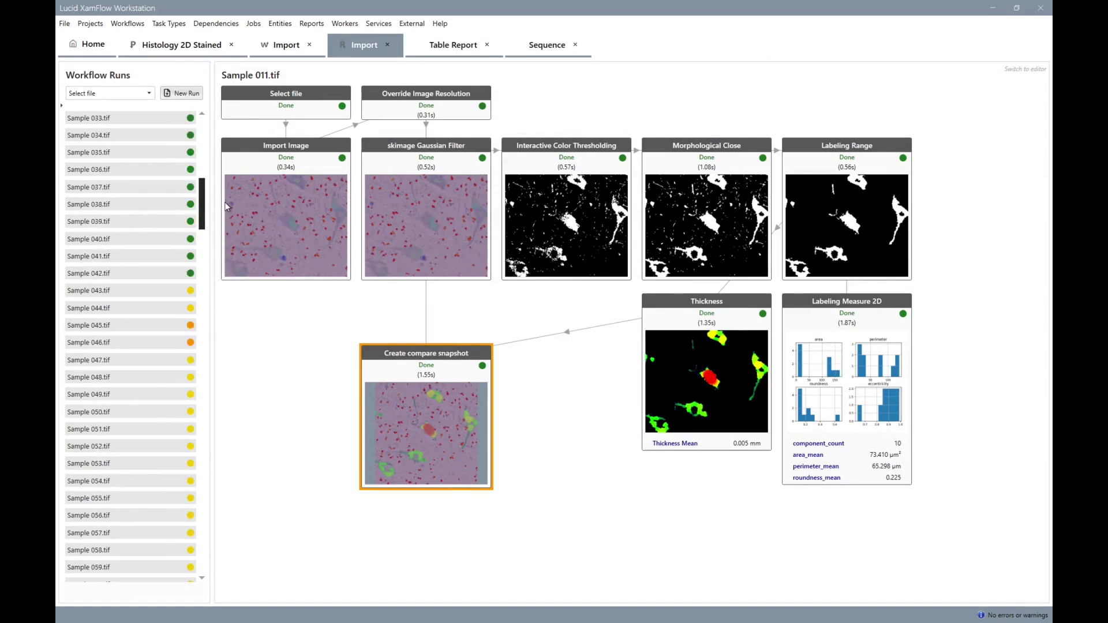
pyautogui.click(346, 24)
pyautogui.click(355, 39)
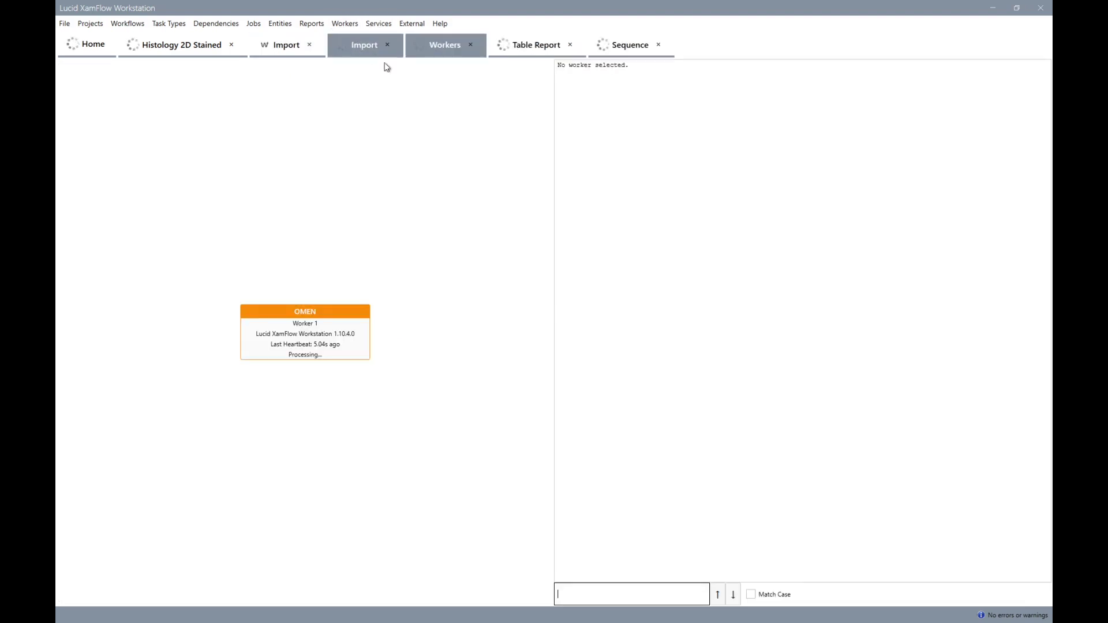
pyautogui.click(355, 344)
pyautogui.rightClick(354, 345)
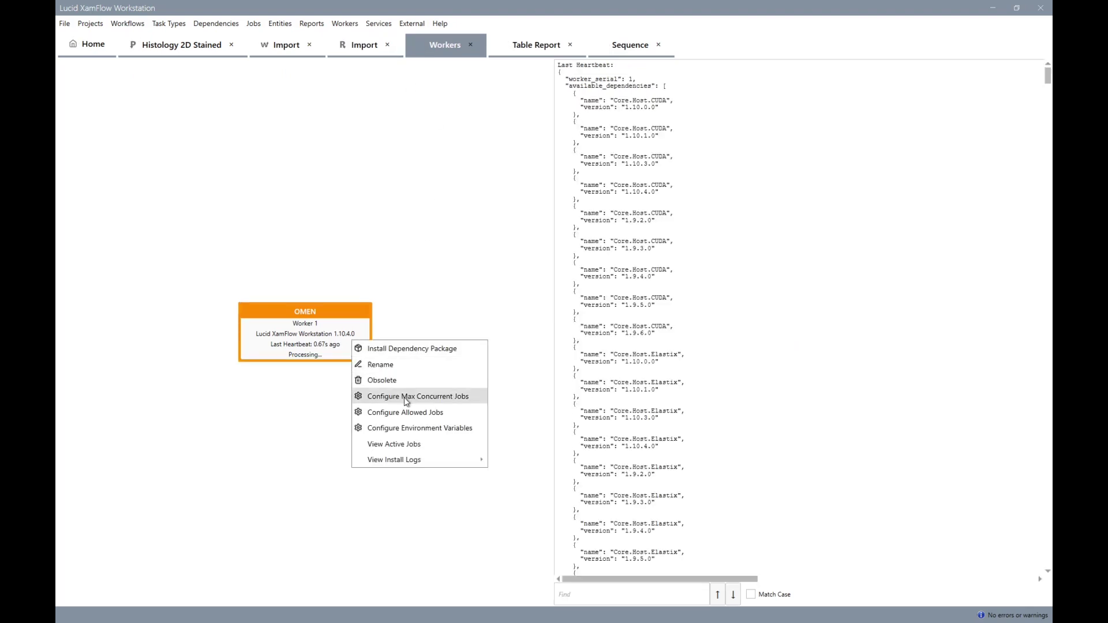
pyautogui.click(406, 413)
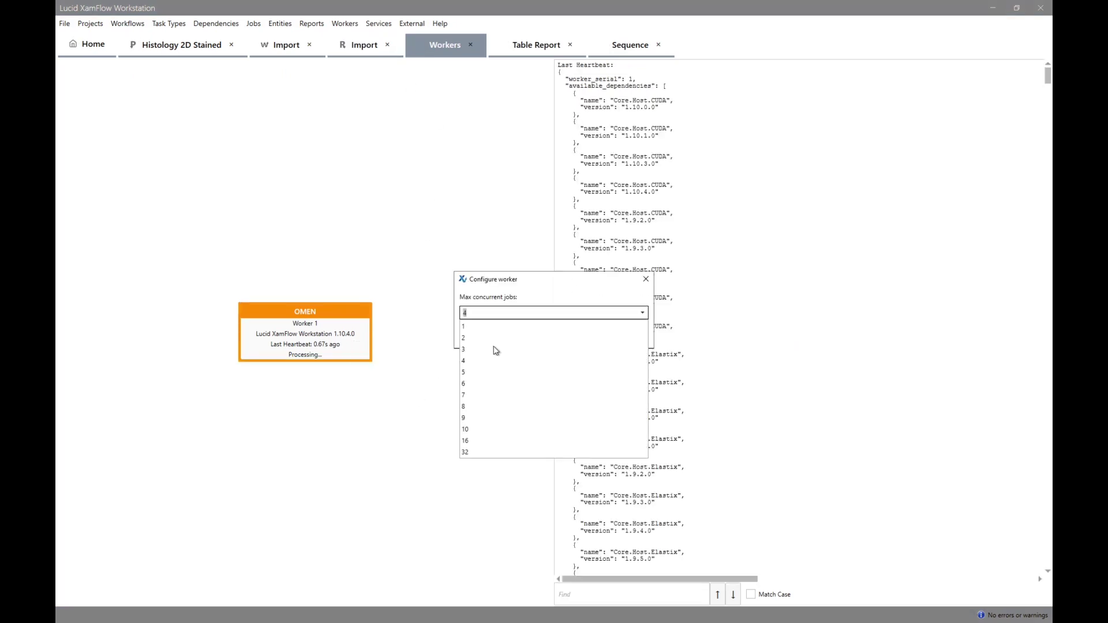
pyautogui.click(488, 431)
pyautogui.click(585, 333)
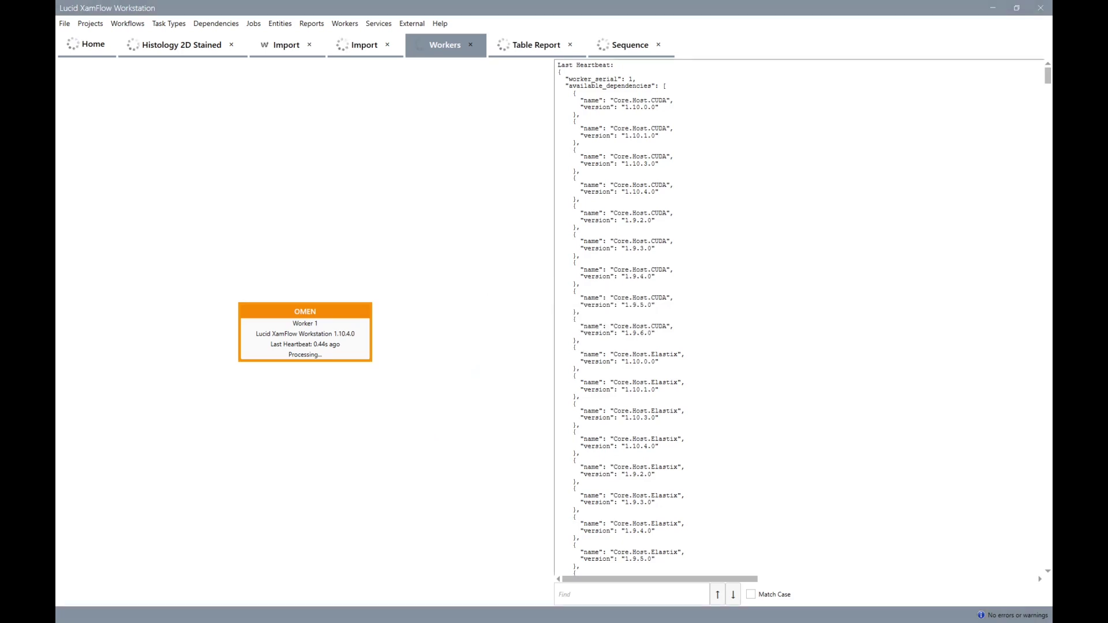
# Restart the Interactive Color Thresholding job of the failed Sample 031.tif run and open it for interactive editing
pyautogui.click(373, 49)
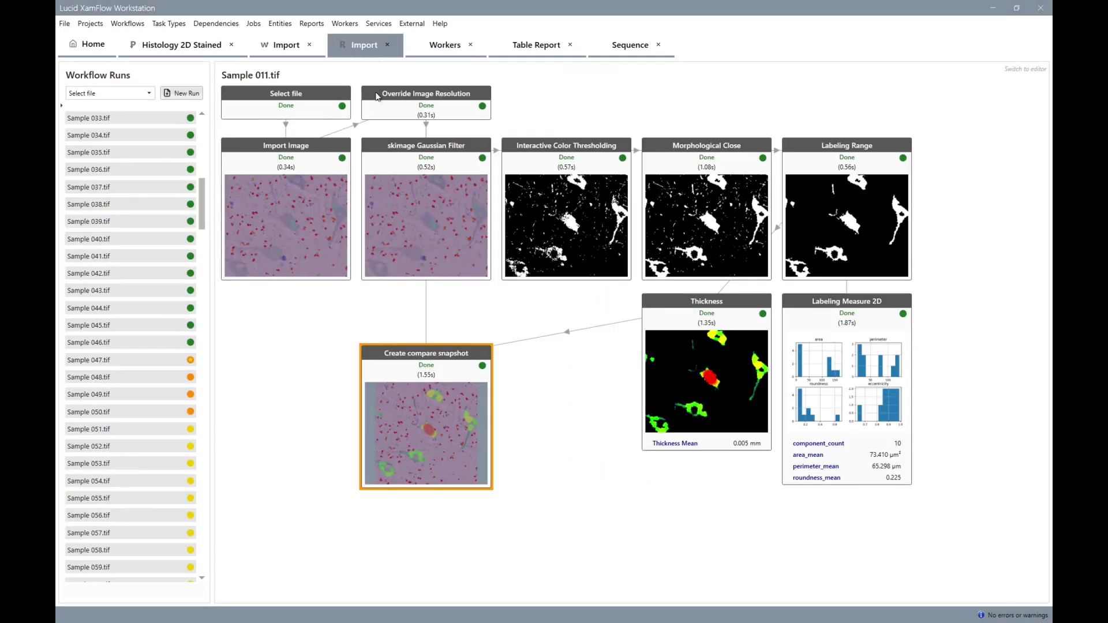
pyautogui.moveTo(204, 217); pyautogui.dragTo(199, 227)
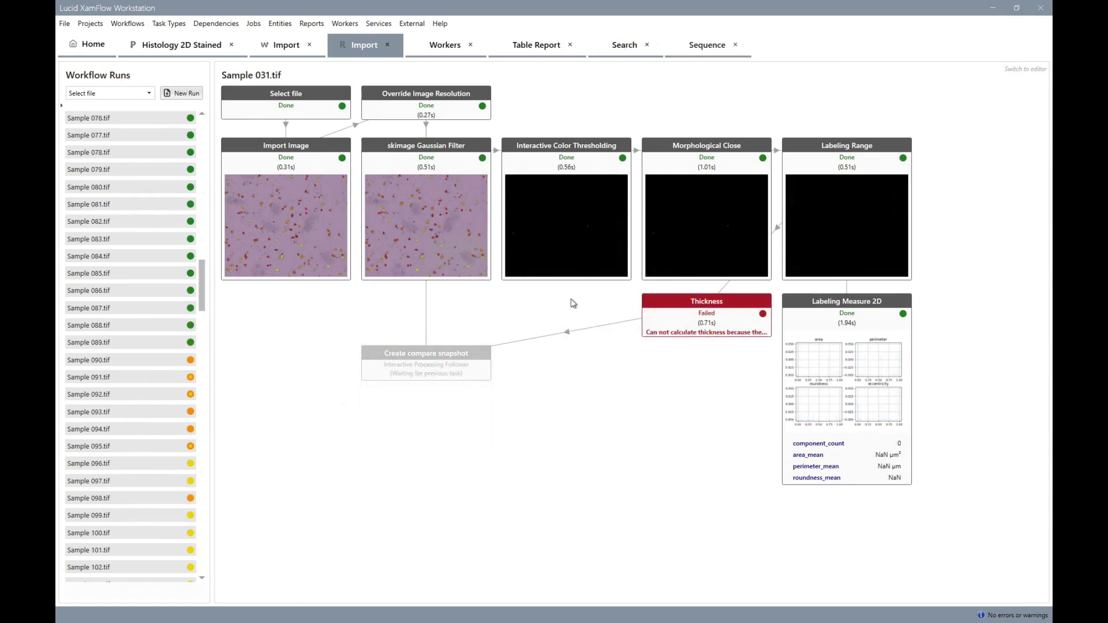
pyautogui.click(593, 226)
pyautogui.rightClick(592, 226)
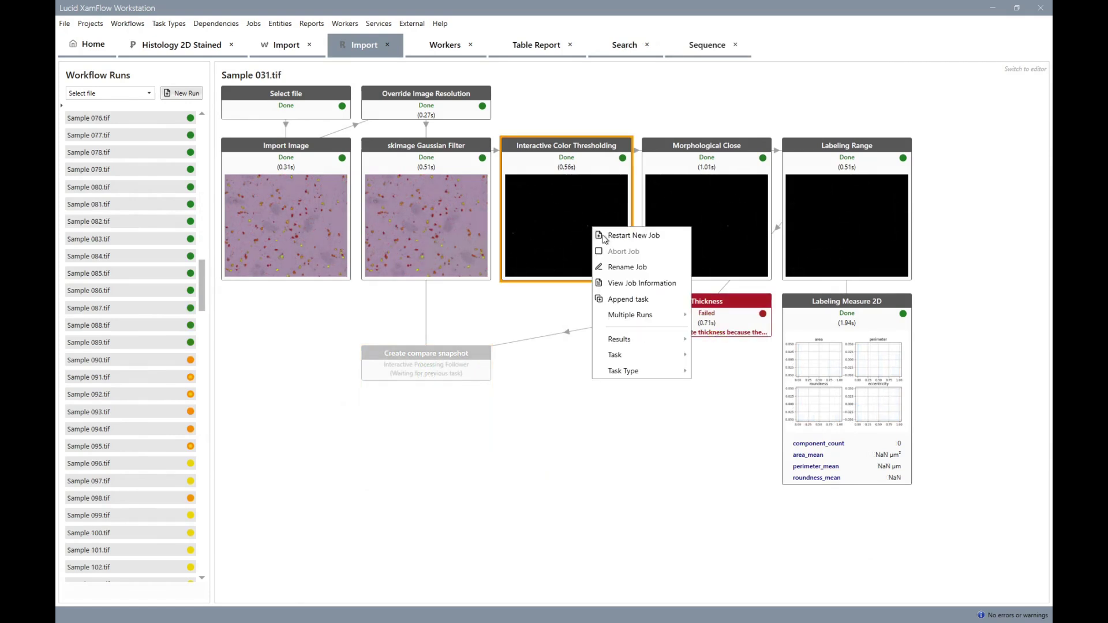
pyautogui.click(605, 235)
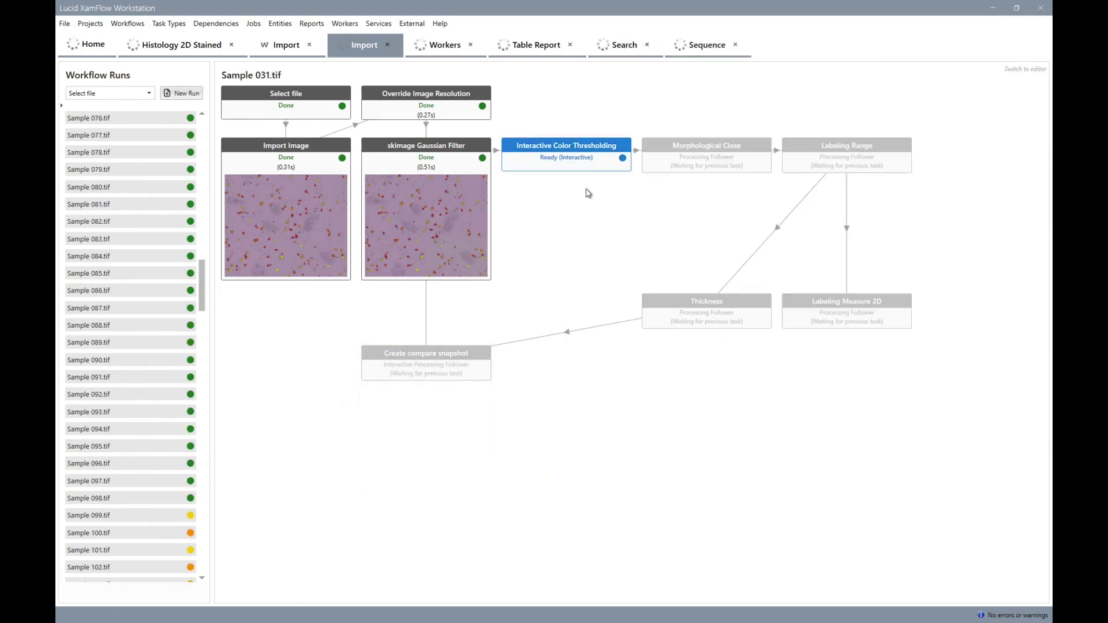
pyautogui.doubleClick(587, 158)
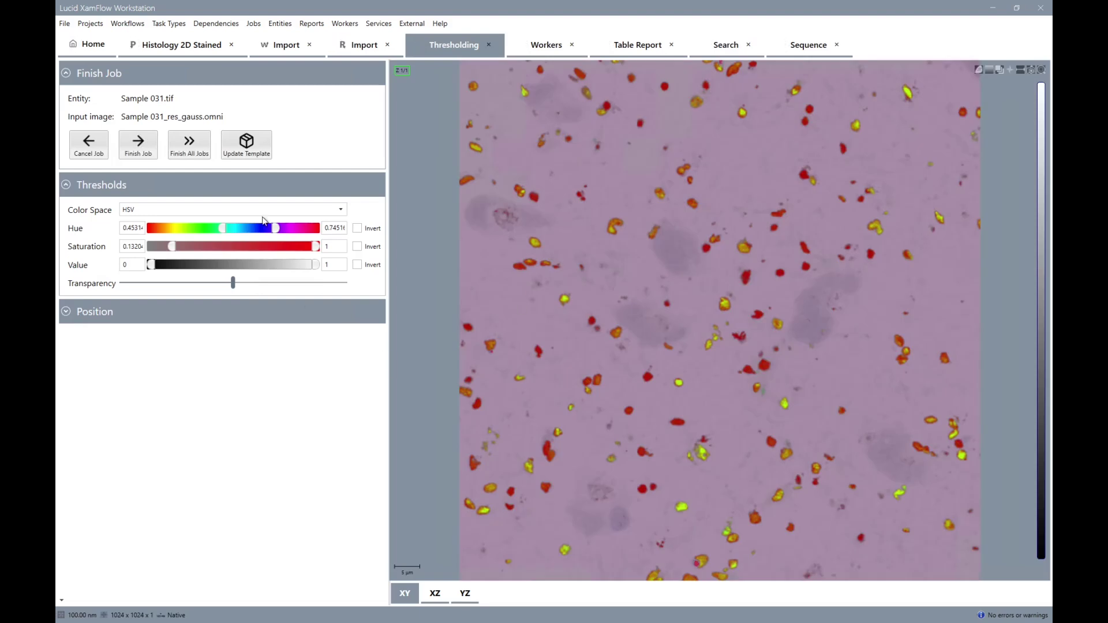
# Set Sample 031.tif's hue range to about 0.493–0.814 and its minimum saturation to 0, and finish the thresholding job
pyautogui.moveTo(276, 229); pyautogui.dragTo(281, 233)
pyautogui.moveTo(168, 249); pyautogui.dragTo(144, 247)
pyautogui.moveTo(264, 233); pyautogui.dragTo(267, 233)
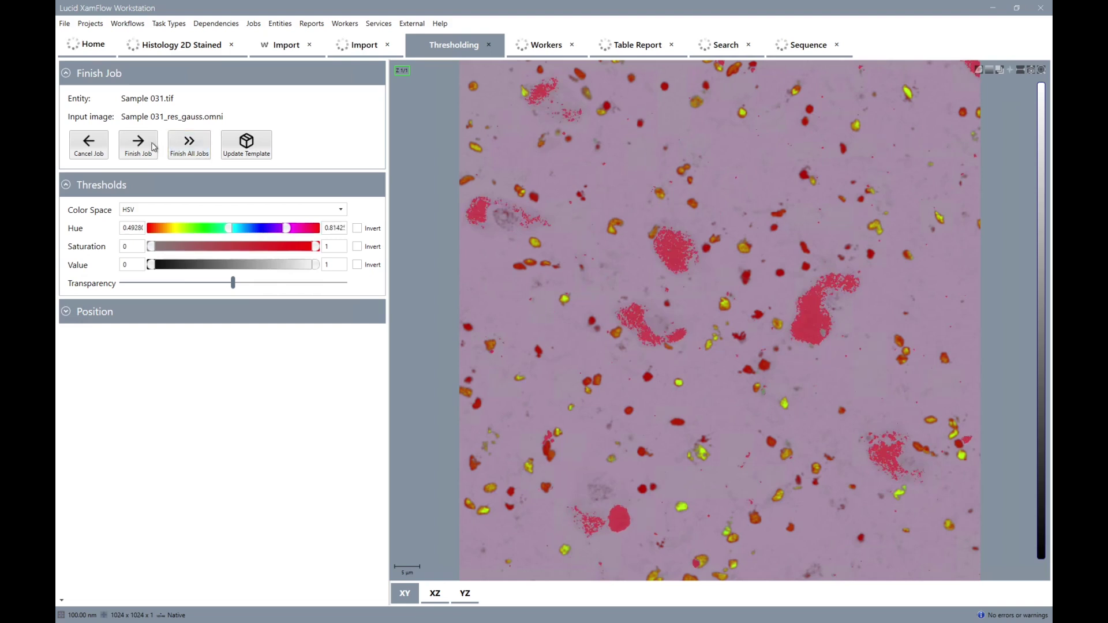
pyautogui.click(148, 144)
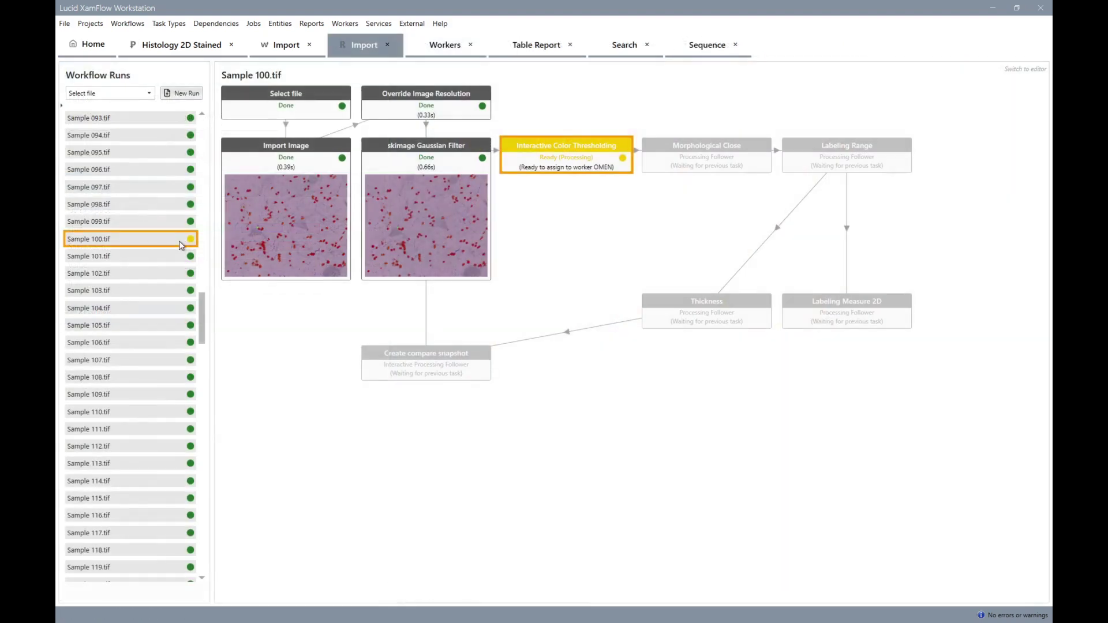
# Raise the processing priority of the Sample 100.tif run
pyautogui.rightClick(180, 244)
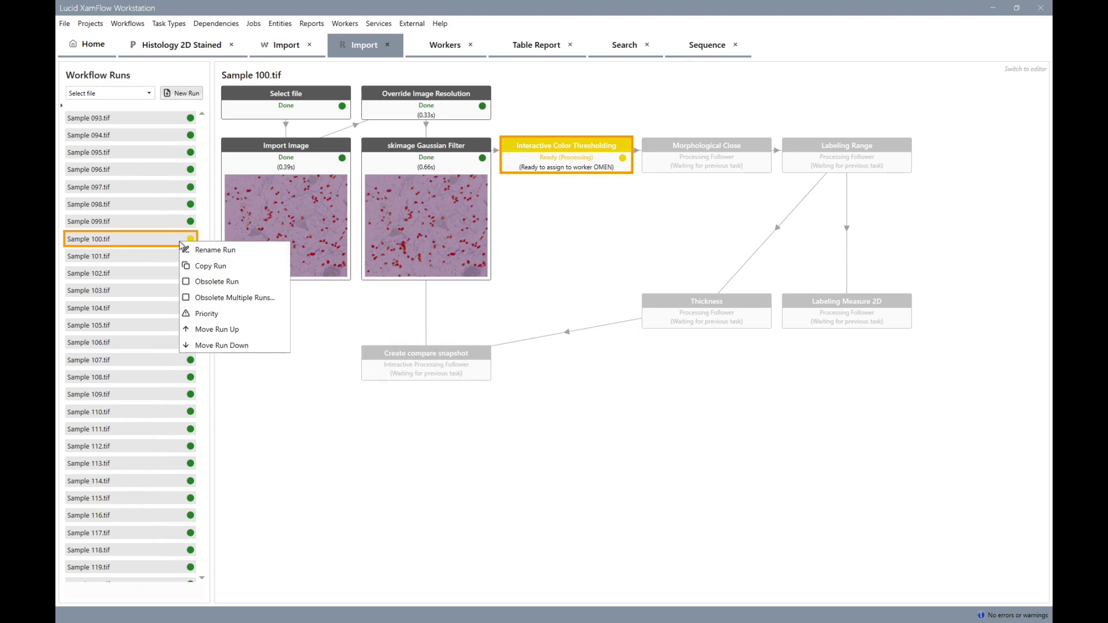
pyautogui.click(207, 313)
pyautogui.click(488, 360)
pyautogui.click(578, 335)
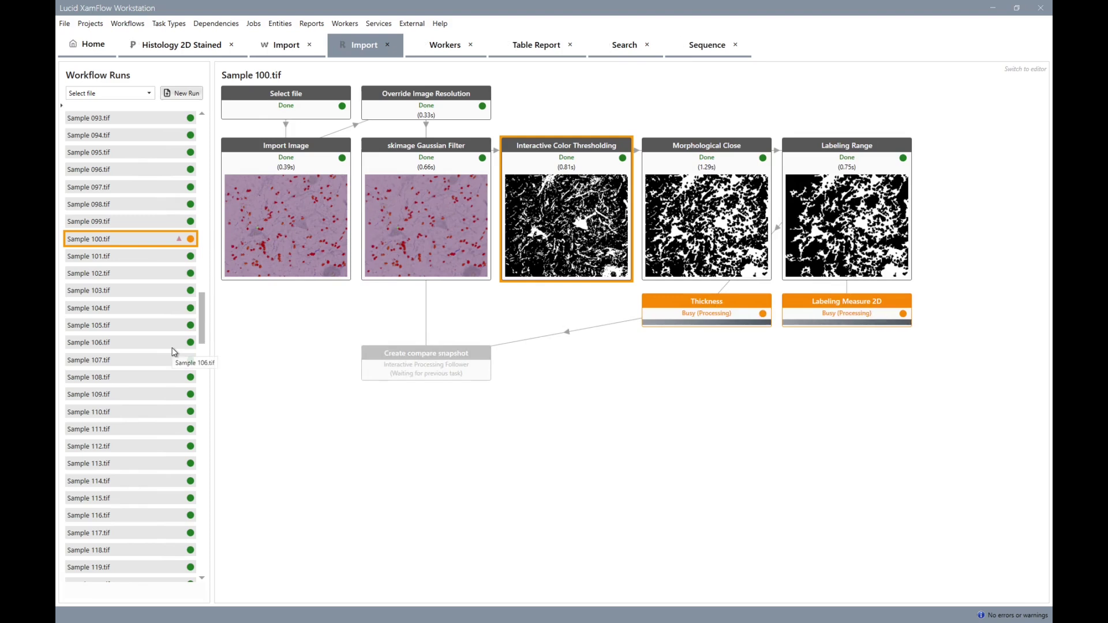
# Open the snapshot report for the workflow and group its snapshots by run
pyautogui.click(312, 23)
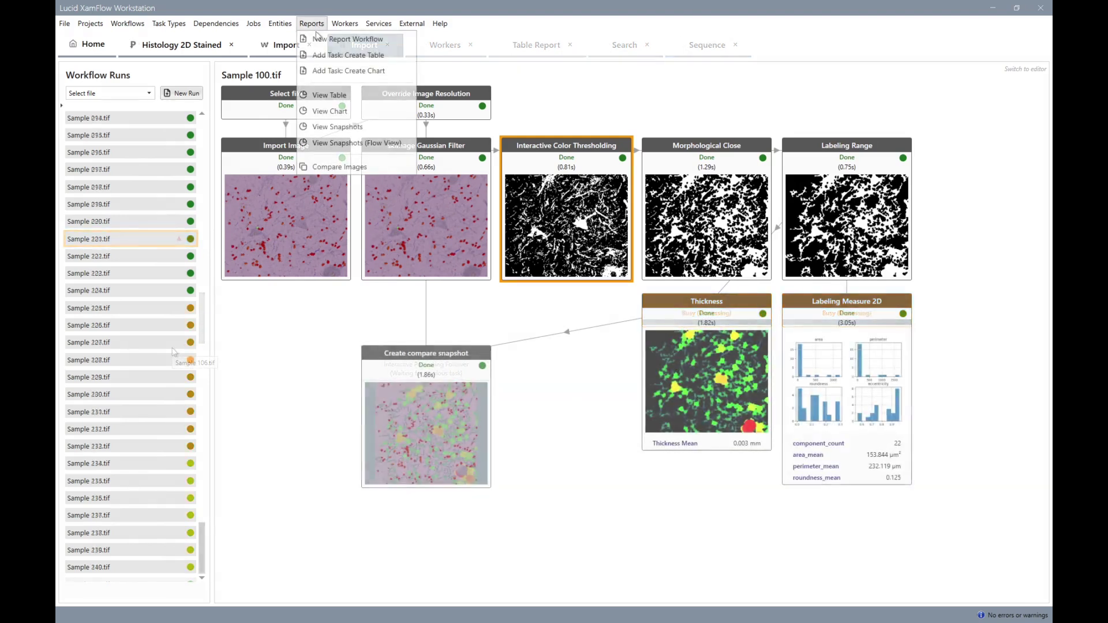
pyautogui.click(347, 129)
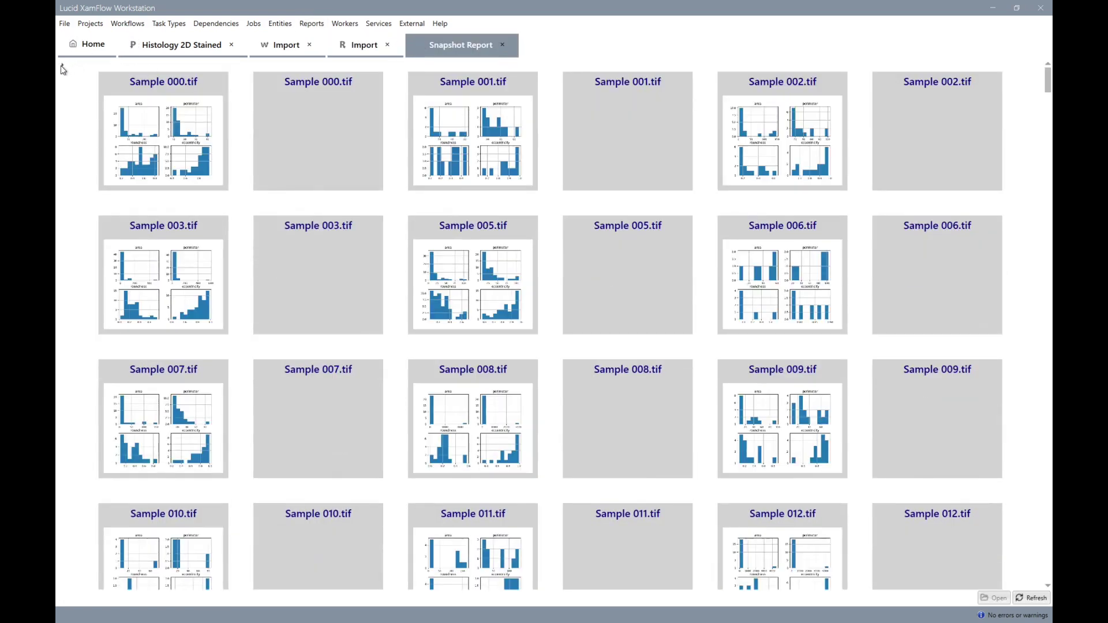
pyautogui.click(63, 67)
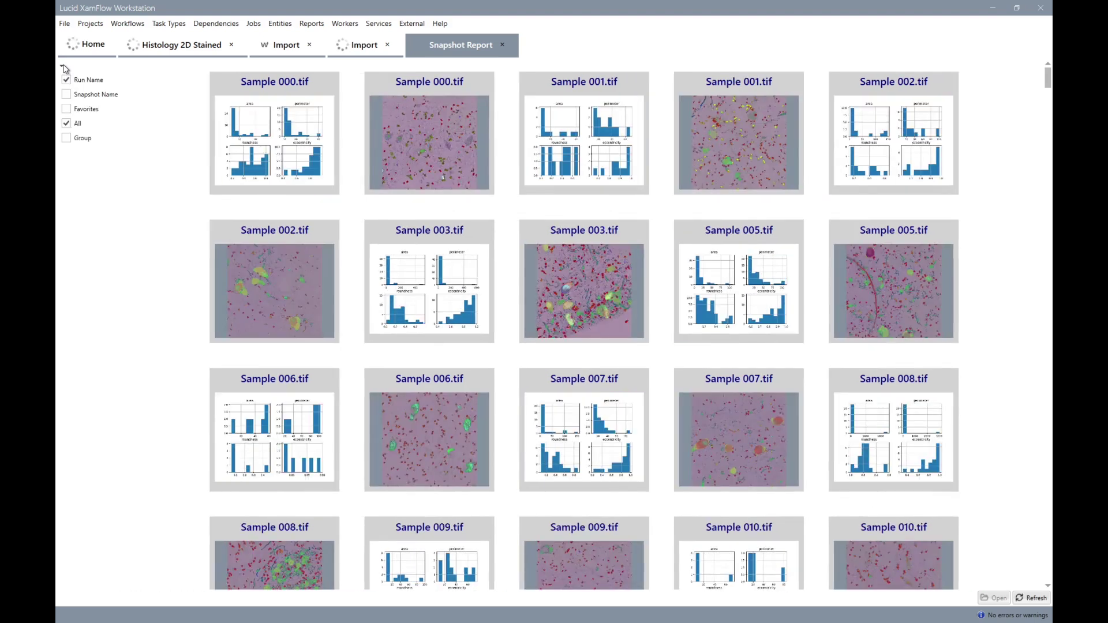
pyautogui.click(66, 138)
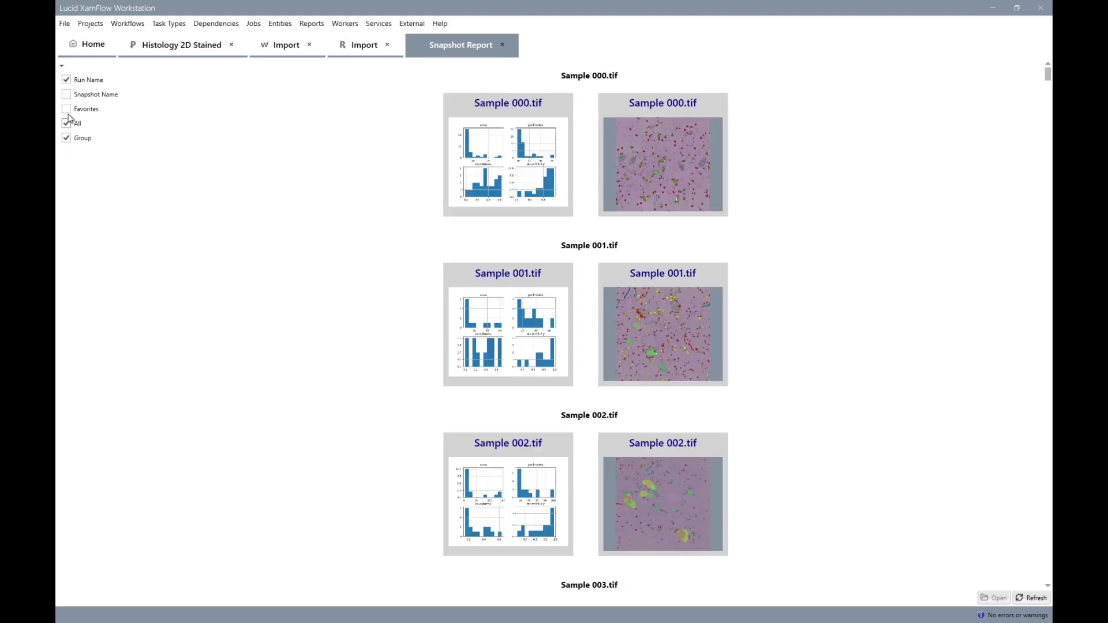
# Show the favorite measurements under each snapshot in the snapshot report and browse through the samples
pyautogui.click(67, 111)
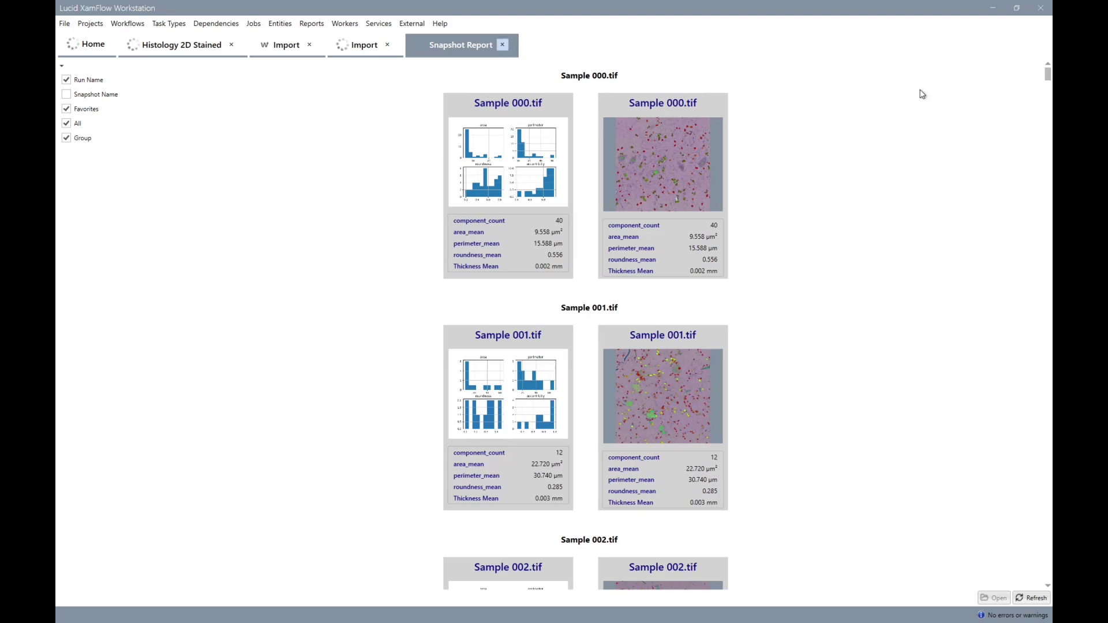
pyautogui.moveTo(1048, 79); pyautogui.dragTo(1033, 265)
pyautogui.moveTo(1038, 345); pyautogui.dragTo(1044, 451)
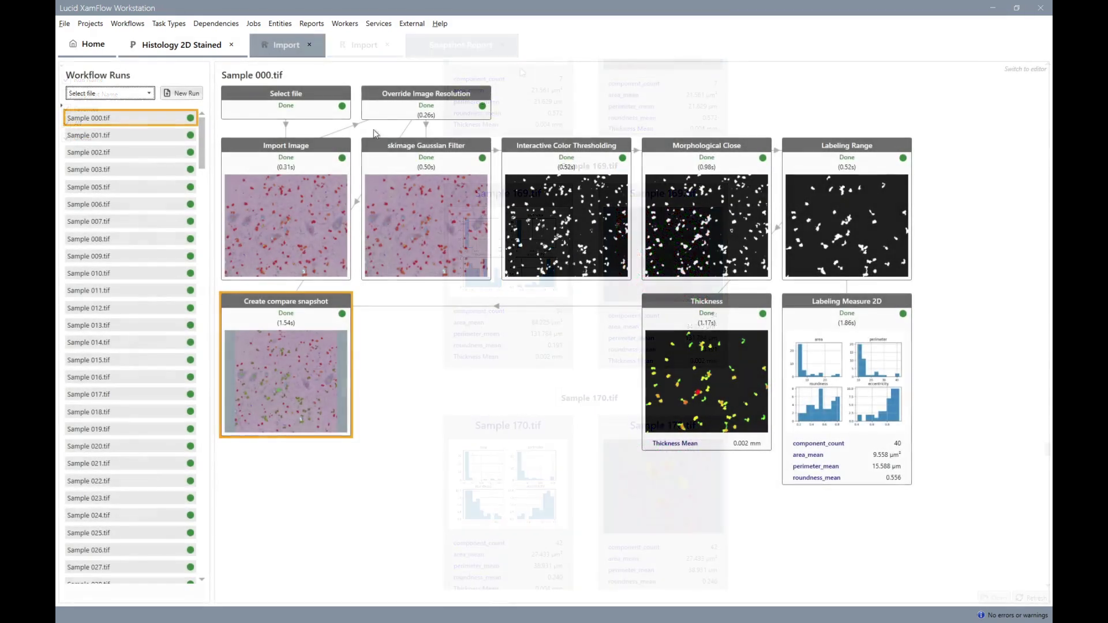
# Open the chart report for the Import workflow and plot component_count on the X axis
pyautogui.click(313, 27)
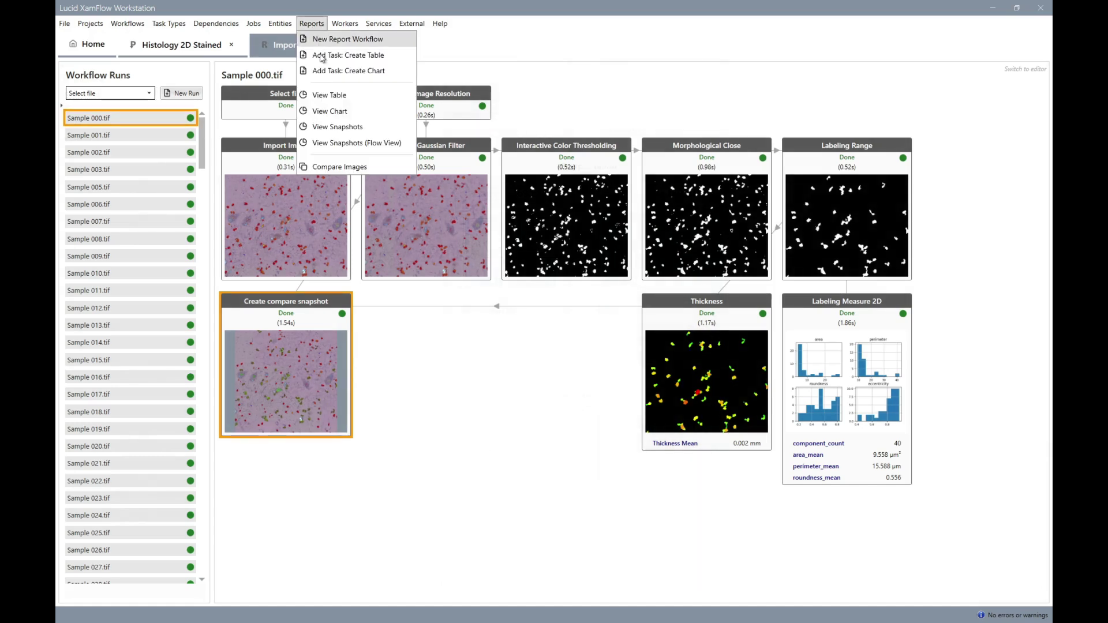
pyautogui.click(337, 111)
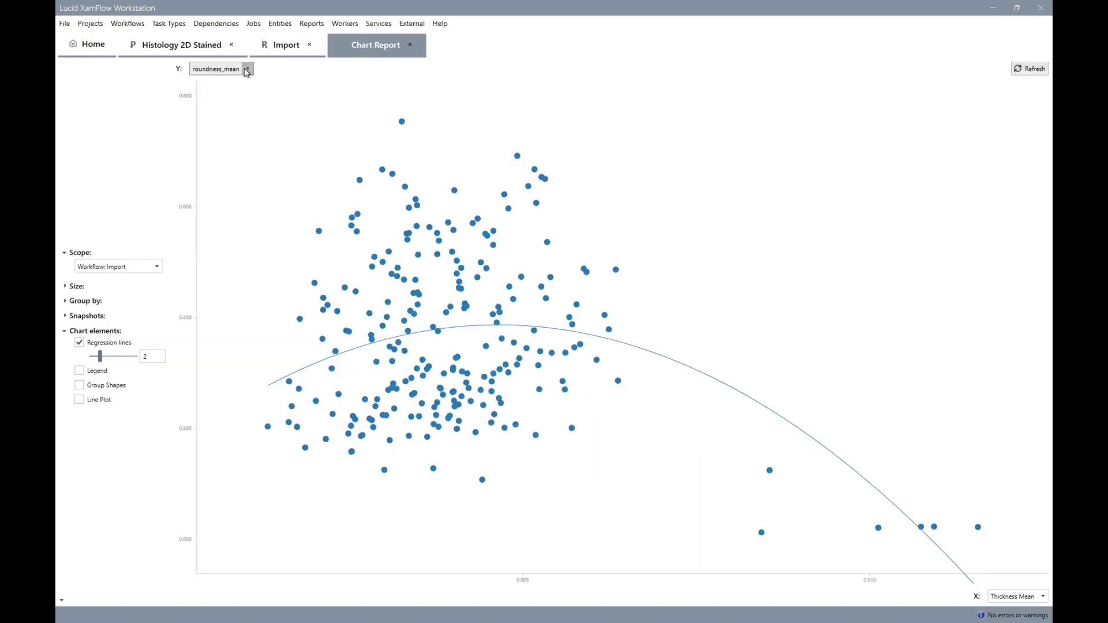
pyautogui.click(1031, 594)
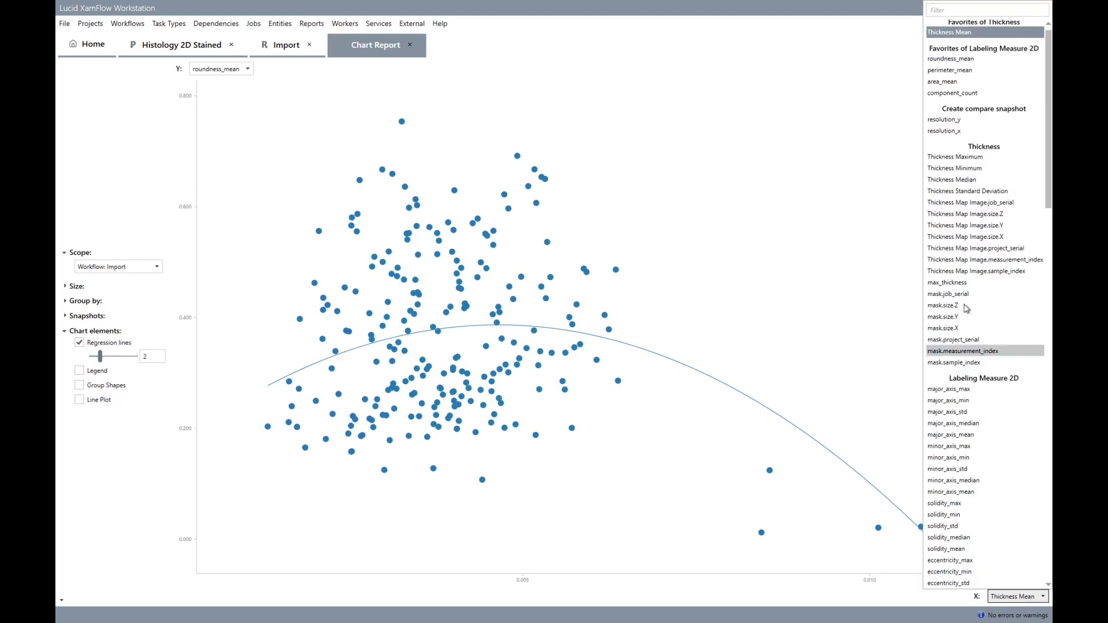
pyautogui.click(961, 94)
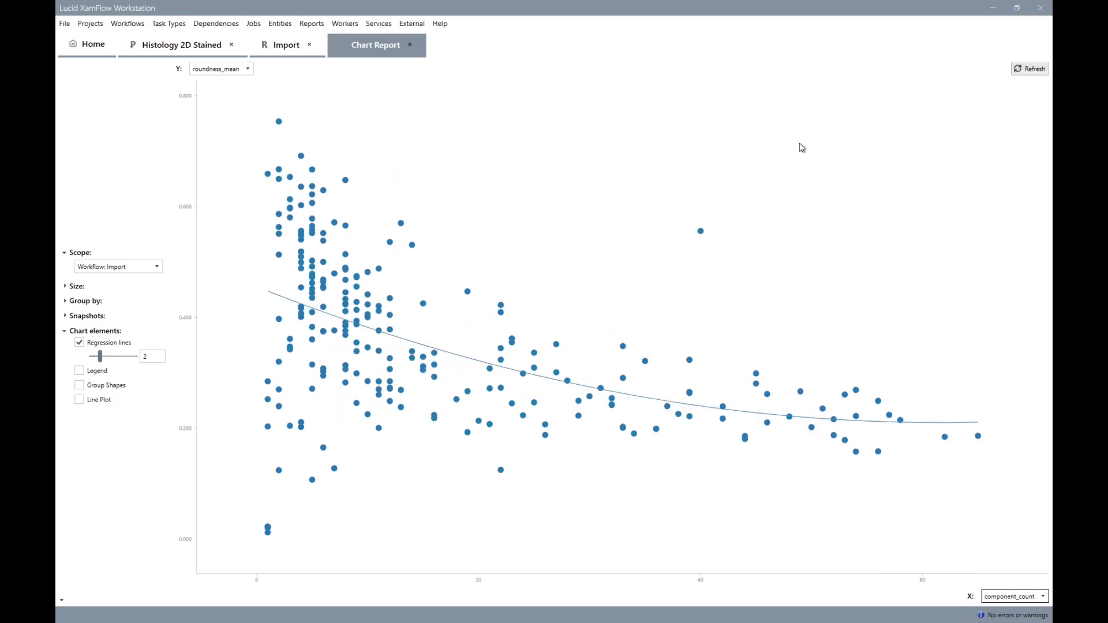
# Scale the size of the chart's data points by Thickness Mean
pyautogui.click(81, 287)
pyautogui.click(106, 293)
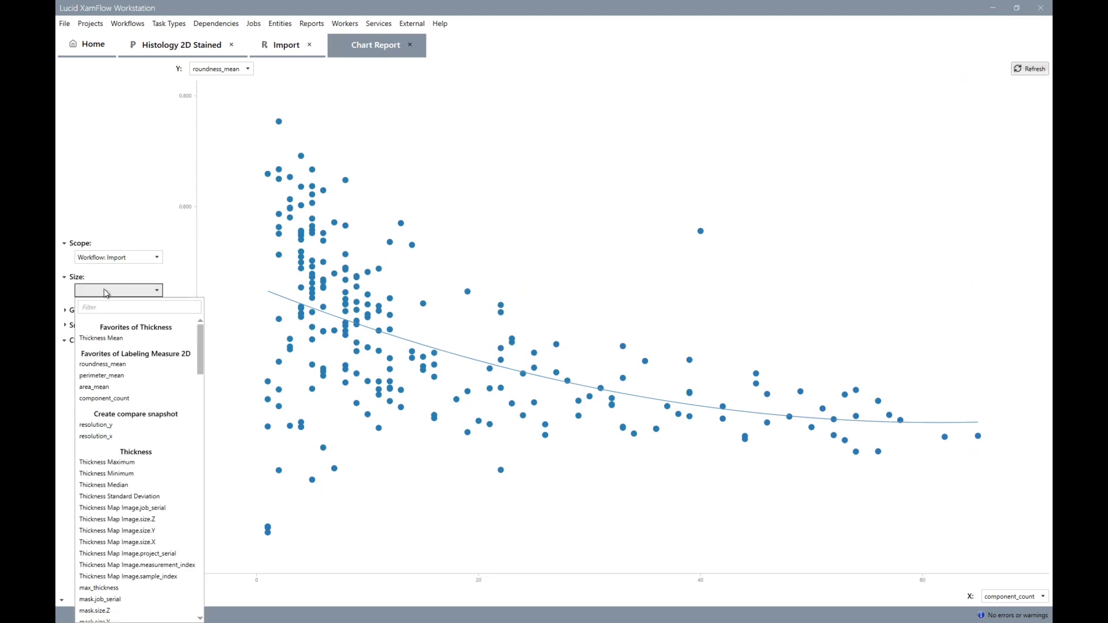
pyautogui.click(115, 337)
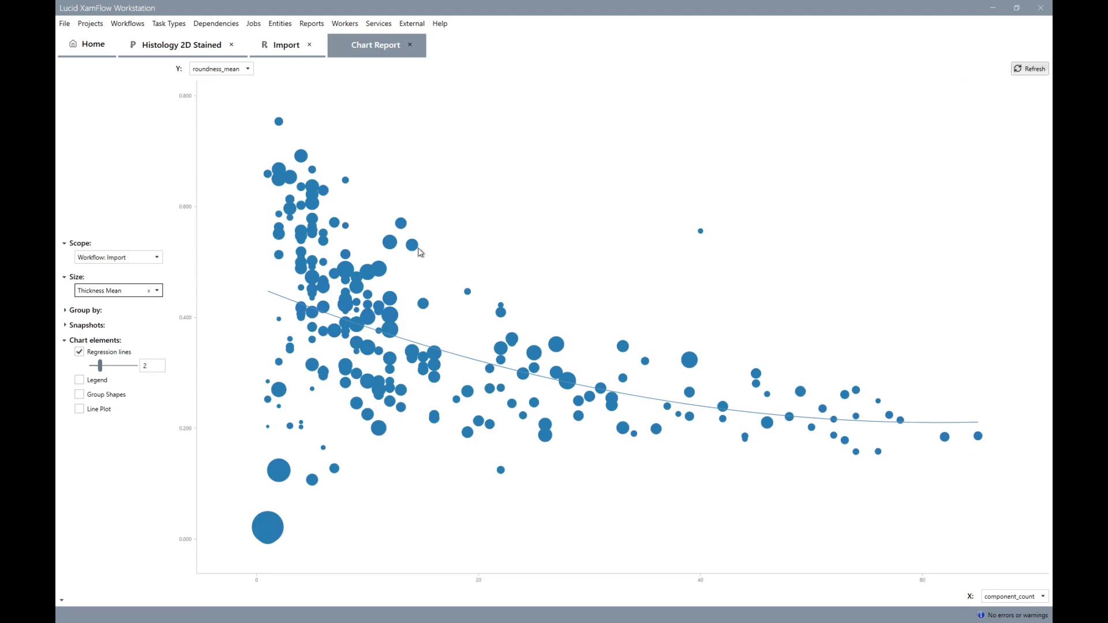
# Use the Create compare snapshot images as chart snapshots and display those of Sample 114.tif and Sample 215.tif beside their data points
pyautogui.click(95, 325)
pyautogui.click(131, 329)
pyautogui.click(131, 336)
pyautogui.moveTo(421, 252)
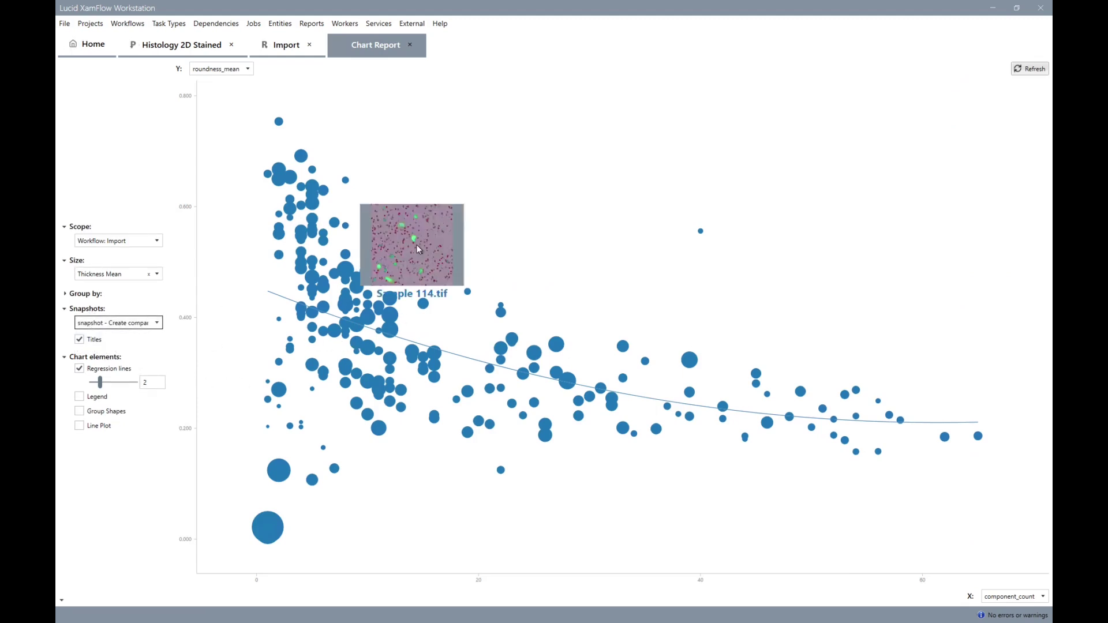
pyautogui.moveTo(261, 529)
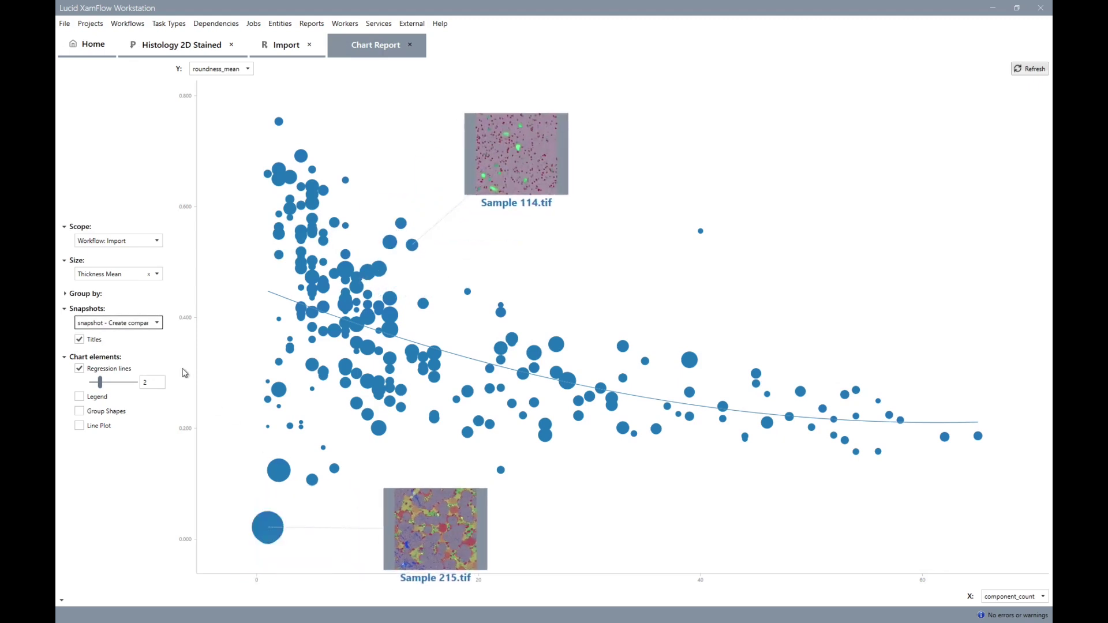
# Switch the chart snapshots to the Labeling Measure 2D plot, and return them to the compare snapshot images
pyautogui.click(144, 323)
pyautogui.click(131, 349)
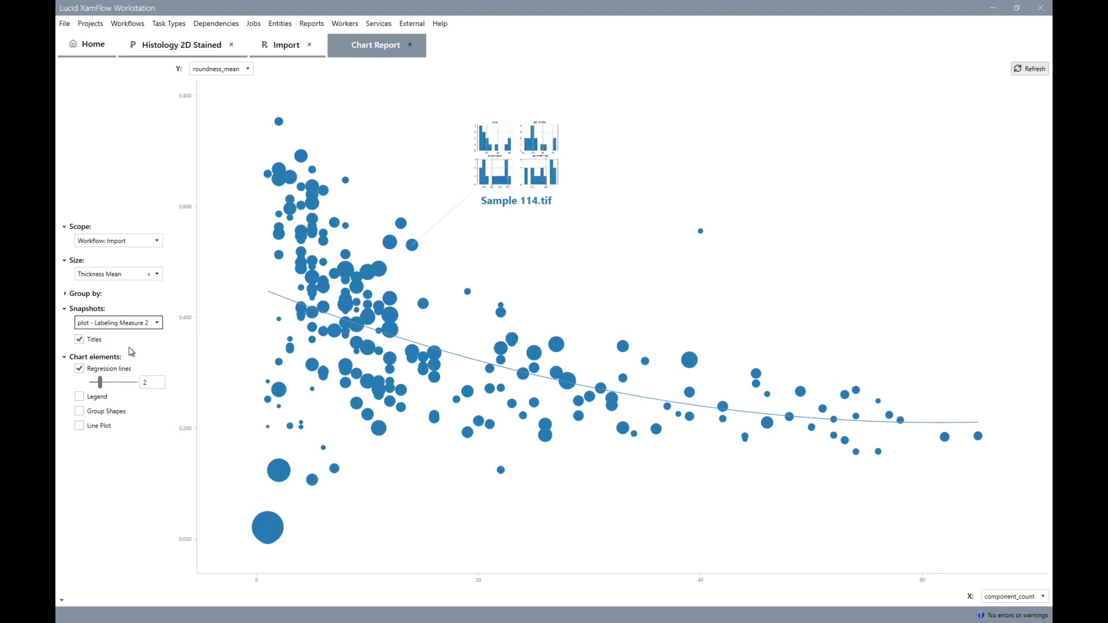
pyautogui.click(137, 324)
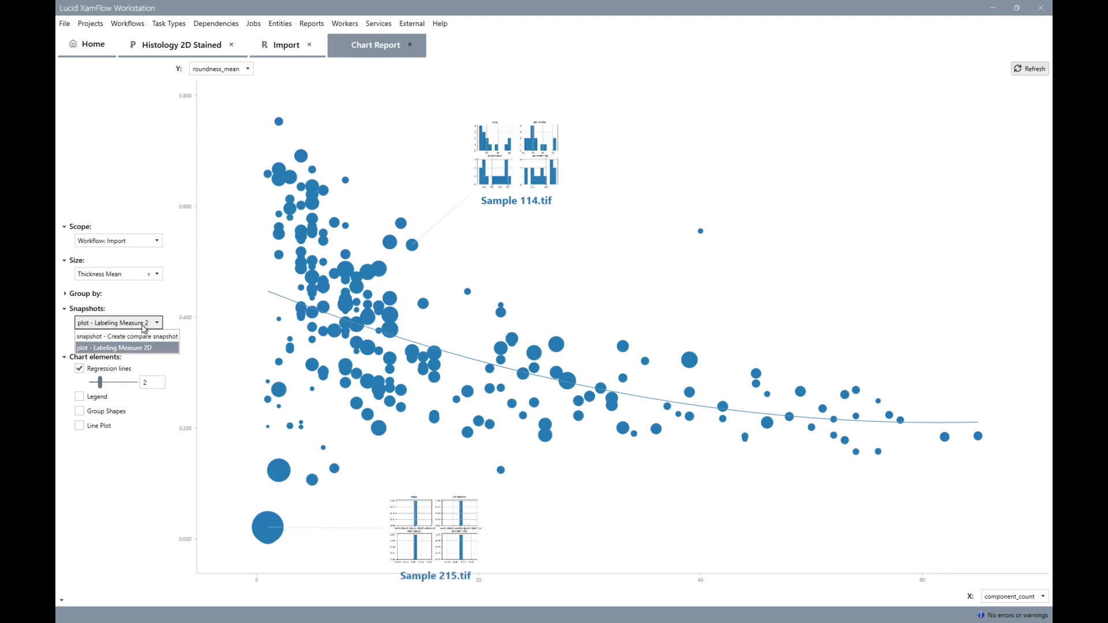
pyautogui.click(110, 349)
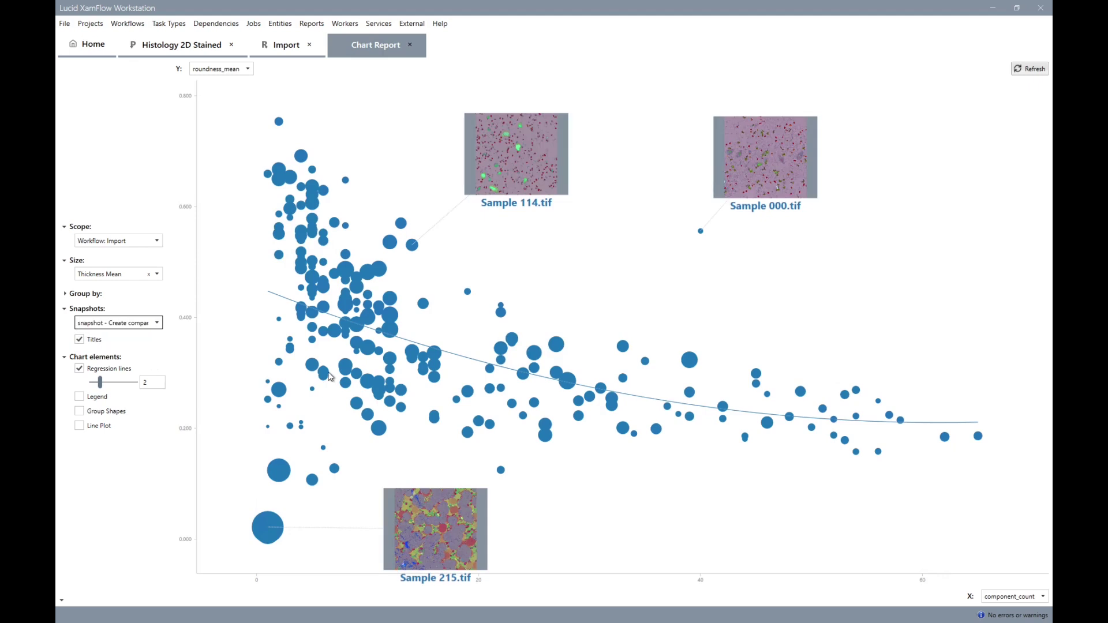
# Place the snapshot of Sample 079.tif, the data point with the highest component count, below its point and make it slightly smaller
pyautogui.click(981, 437)
pyautogui.moveTo(968, 455); pyautogui.dragTo(899, 526)
pyautogui.scroll(5, 901, 522)
pyautogui.scroll(-6, 911, 514)
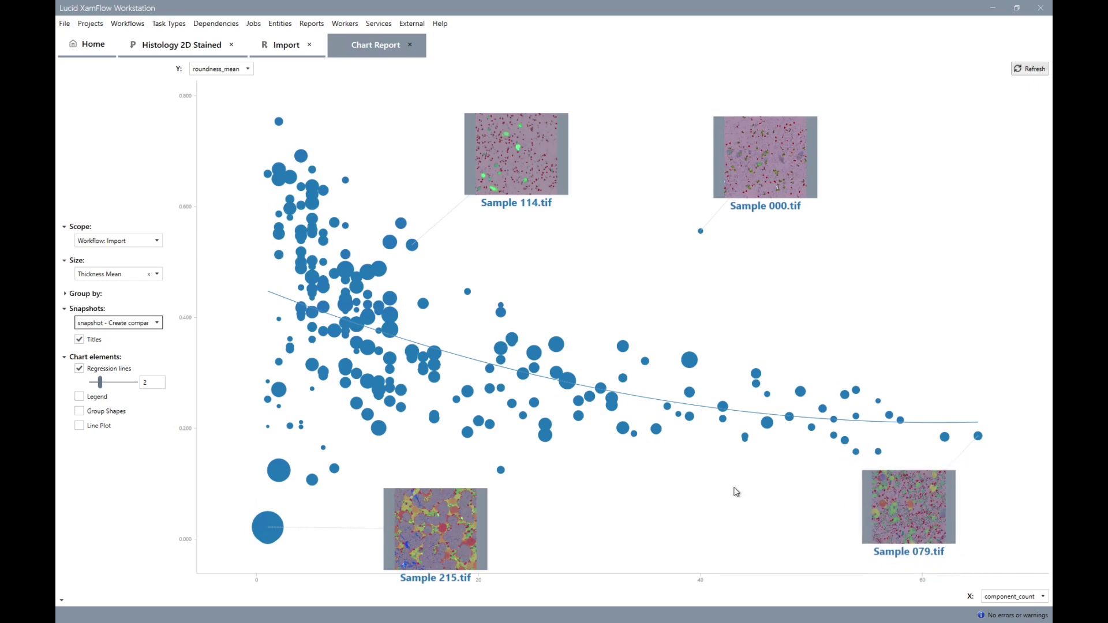
# Mark Sample 114.tif and Sample 215.tif as outliers in the chart, and open the data point options of Sample 000.tif
pyautogui.rightClick(516, 179)
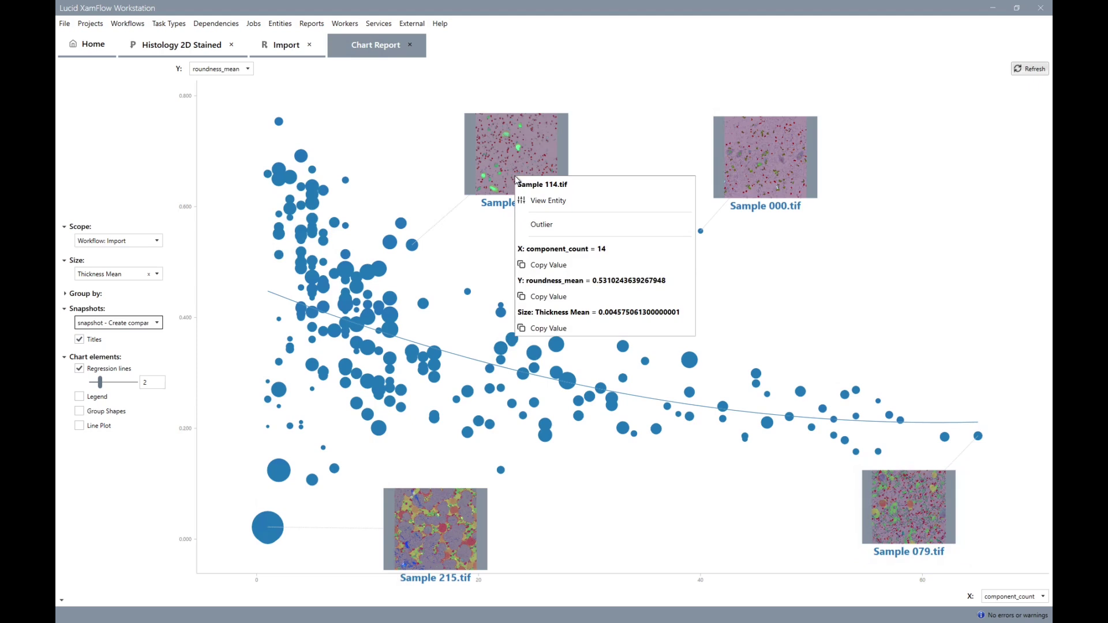
pyautogui.click(542, 225)
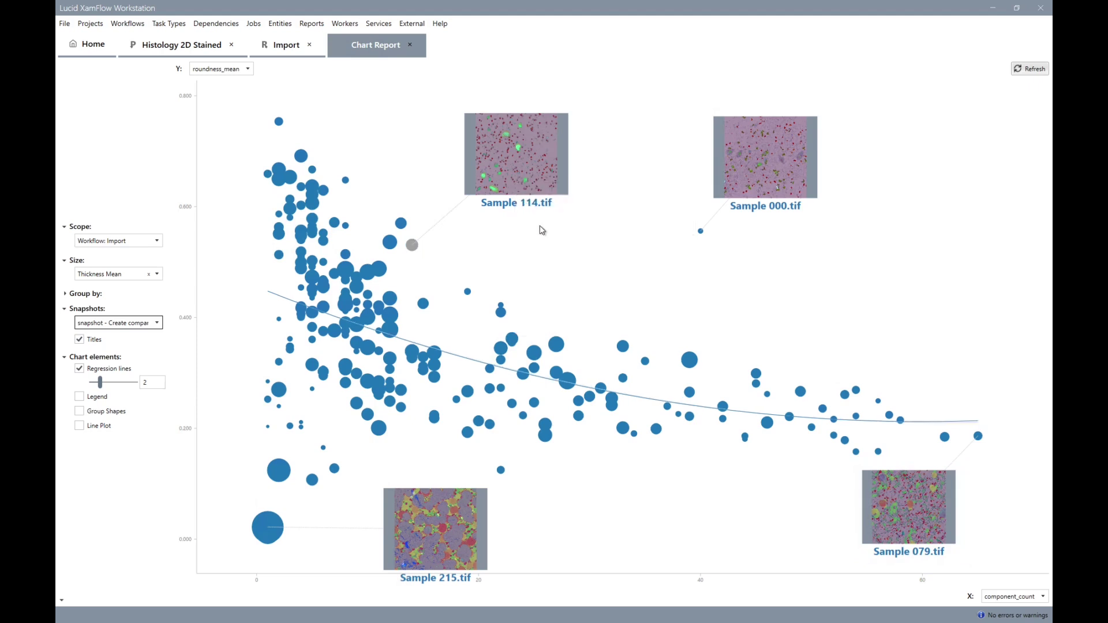
pyautogui.rightClick(272, 523)
pyautogui.click(309, 409)
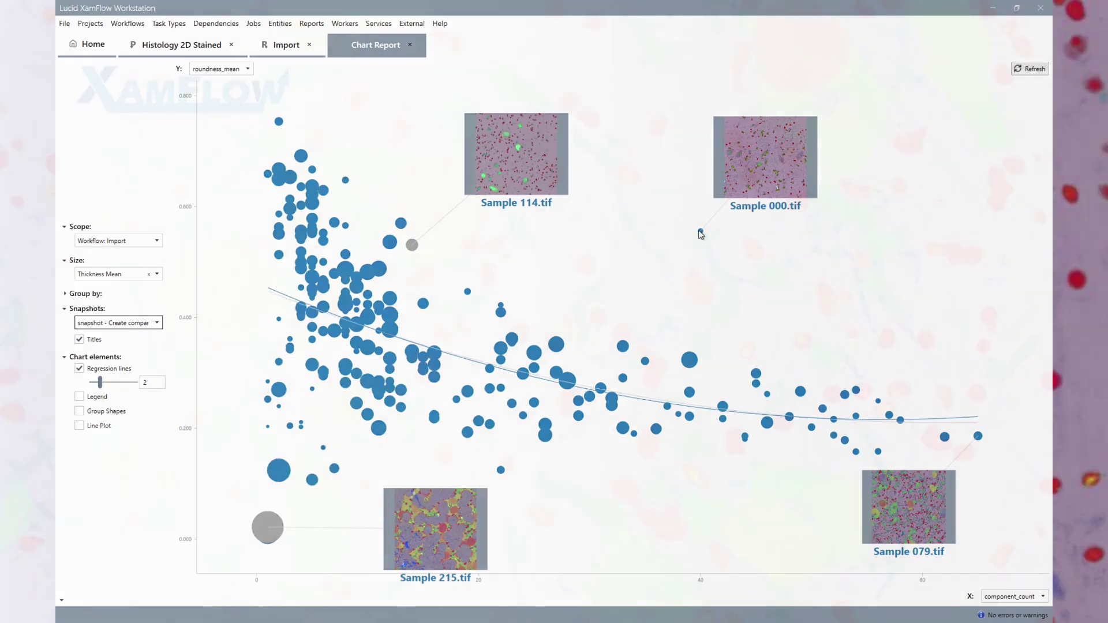
pyautogui.rightClick(700, 231)
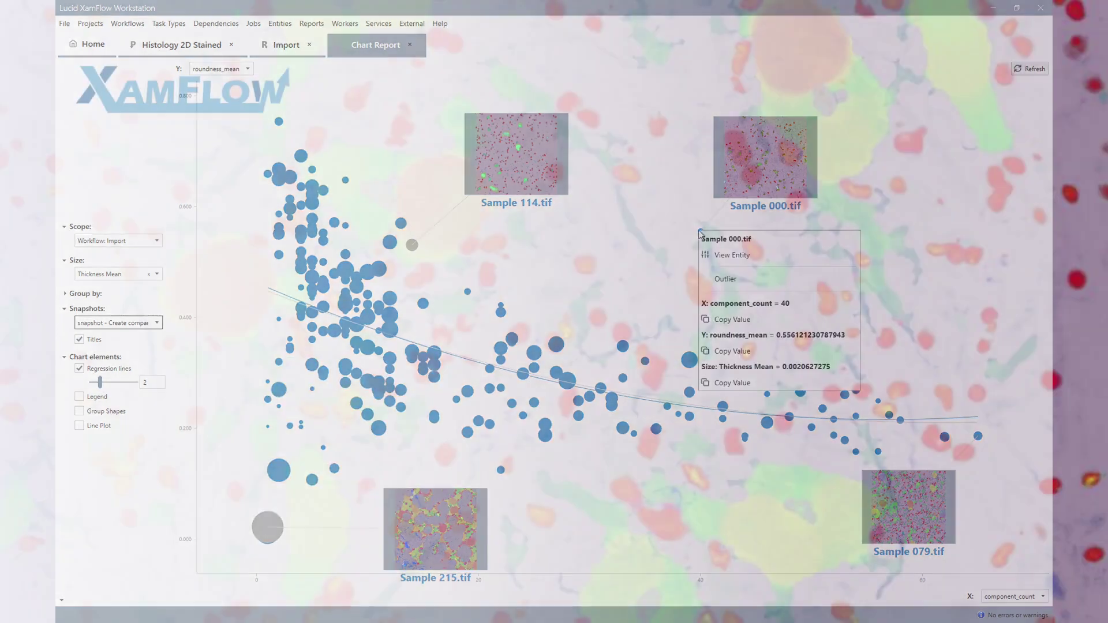